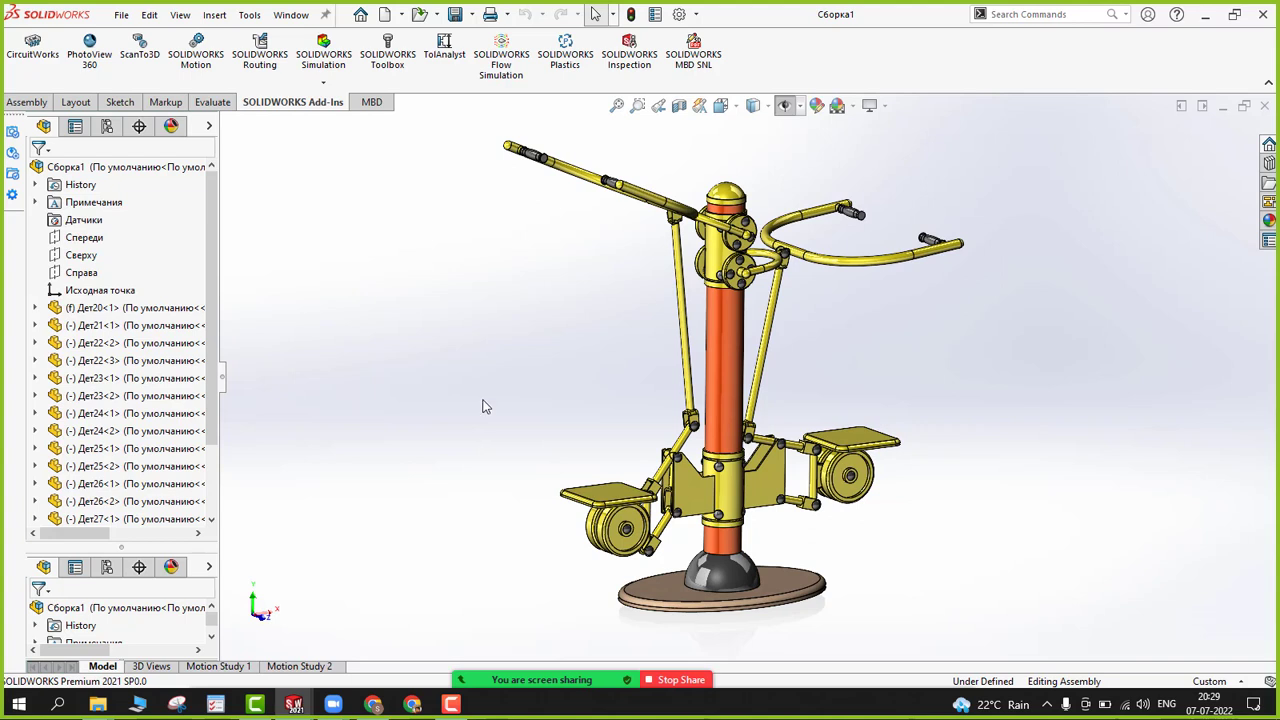
Step: Play the animation in Motion Study 1 with the assembly seen at an angle, and stop it partway
click(233, 668)
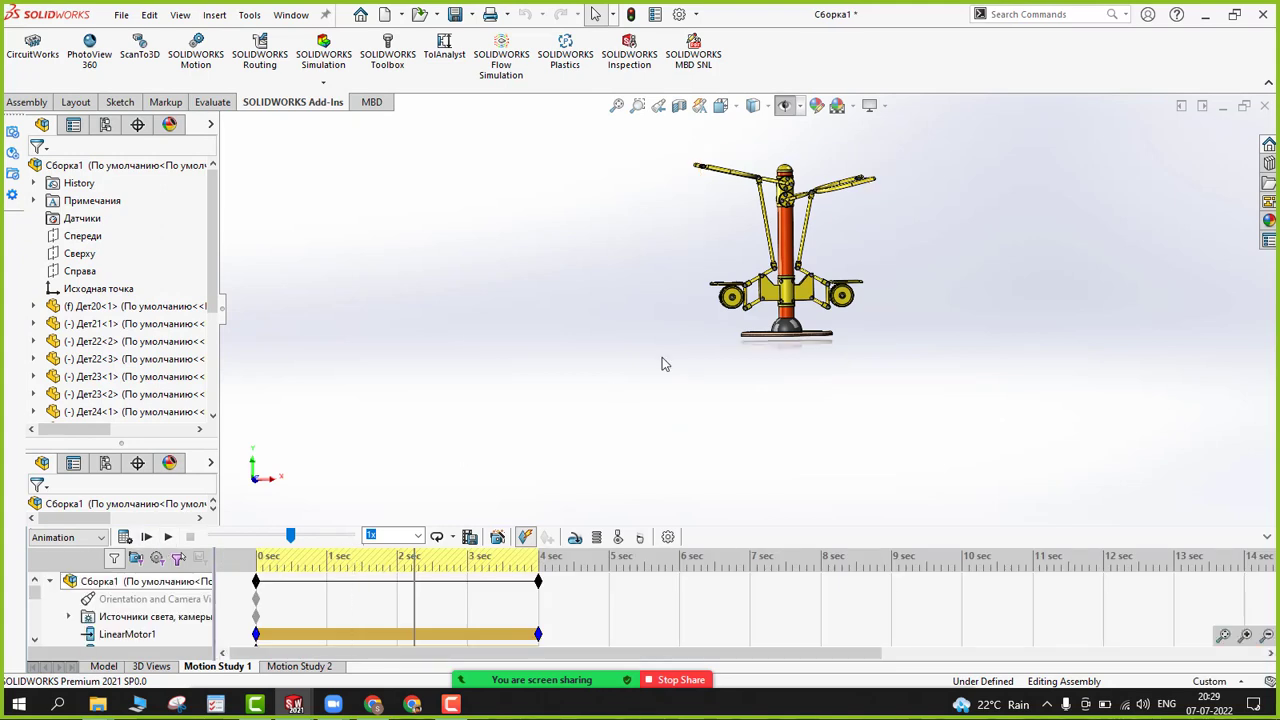
scroll(859, 131, down, 2)
middle_drag(500, 349, 494, 360)
click(170, 537)
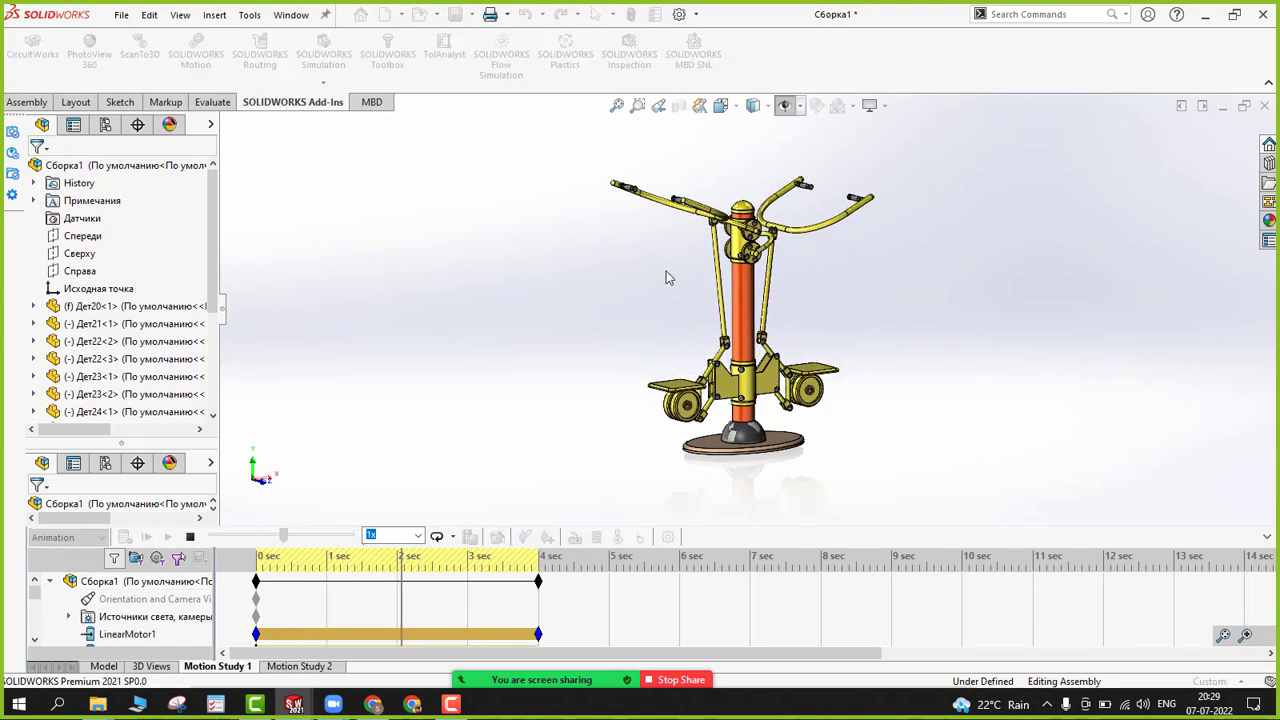
click(190, 539)
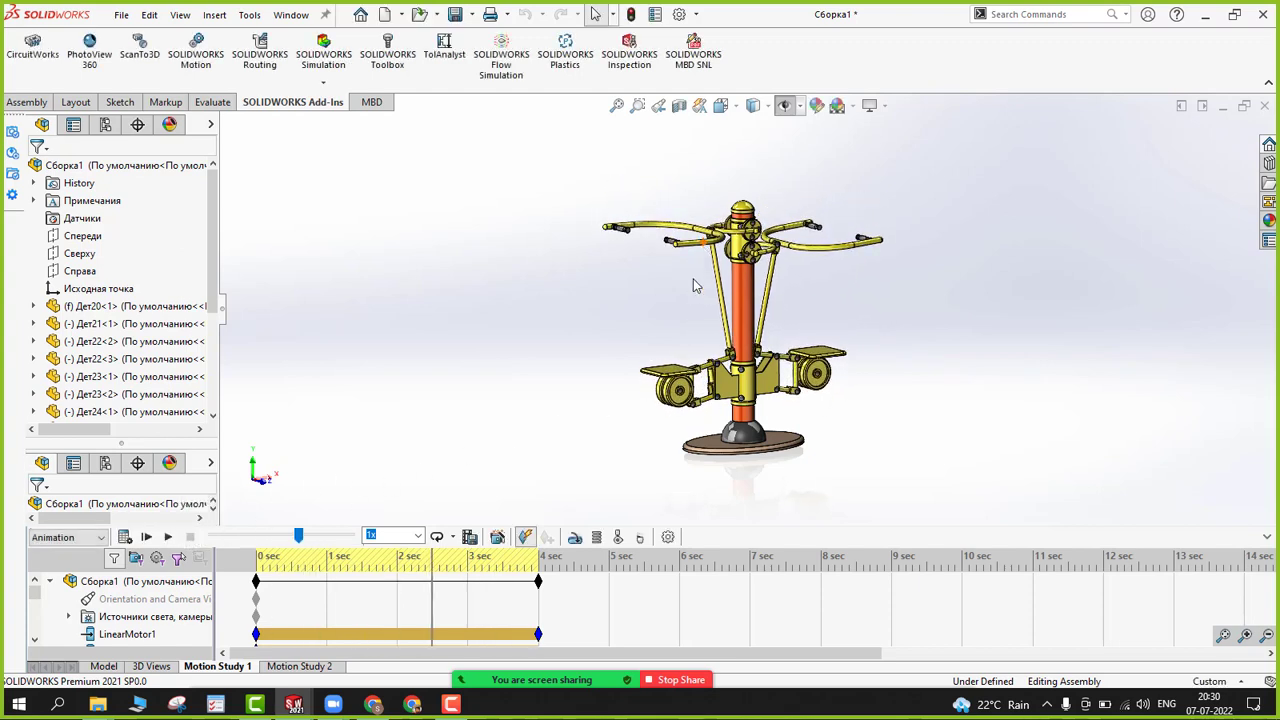
Step: Play the animation in Motion Study 2 to see the exercise machine's movement
click(305, 668)
click(170, 539)
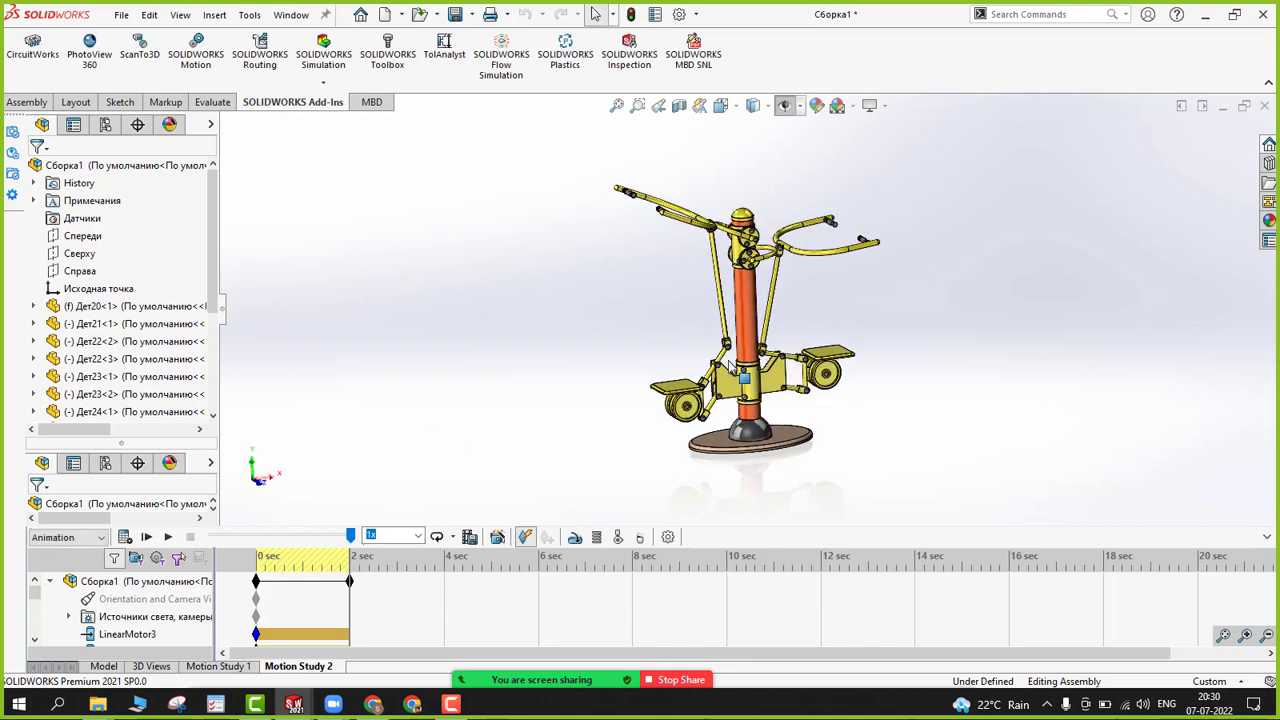
scroll(633, 363, down, 2)
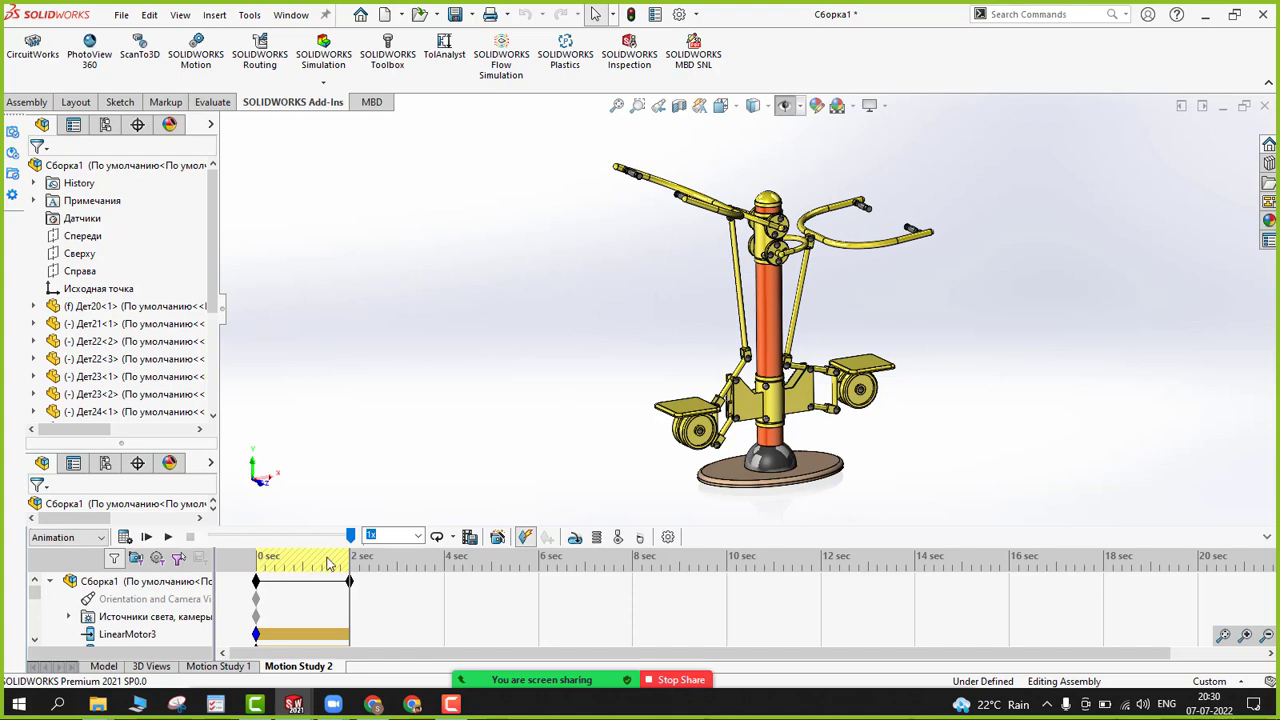
Step: Return to the model and examine the assembly from the front and at an angle
click(100, 667)
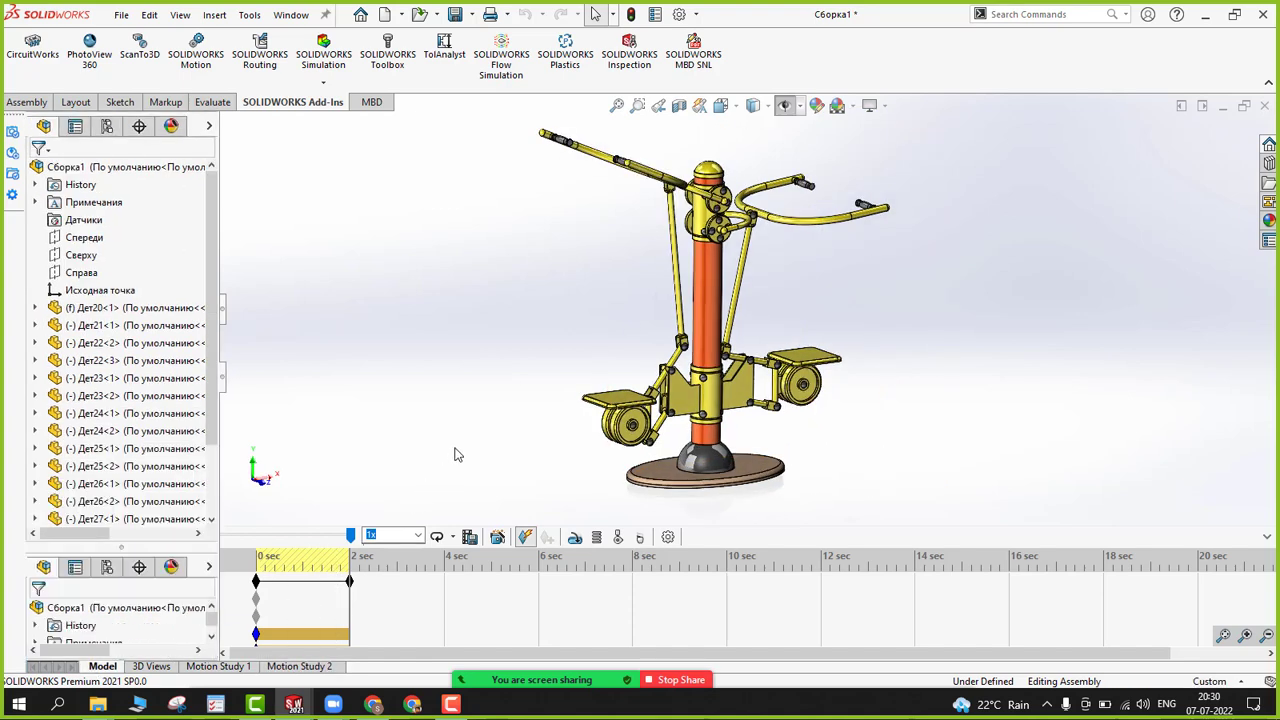
middle_drag(454, 451, 400, 462)
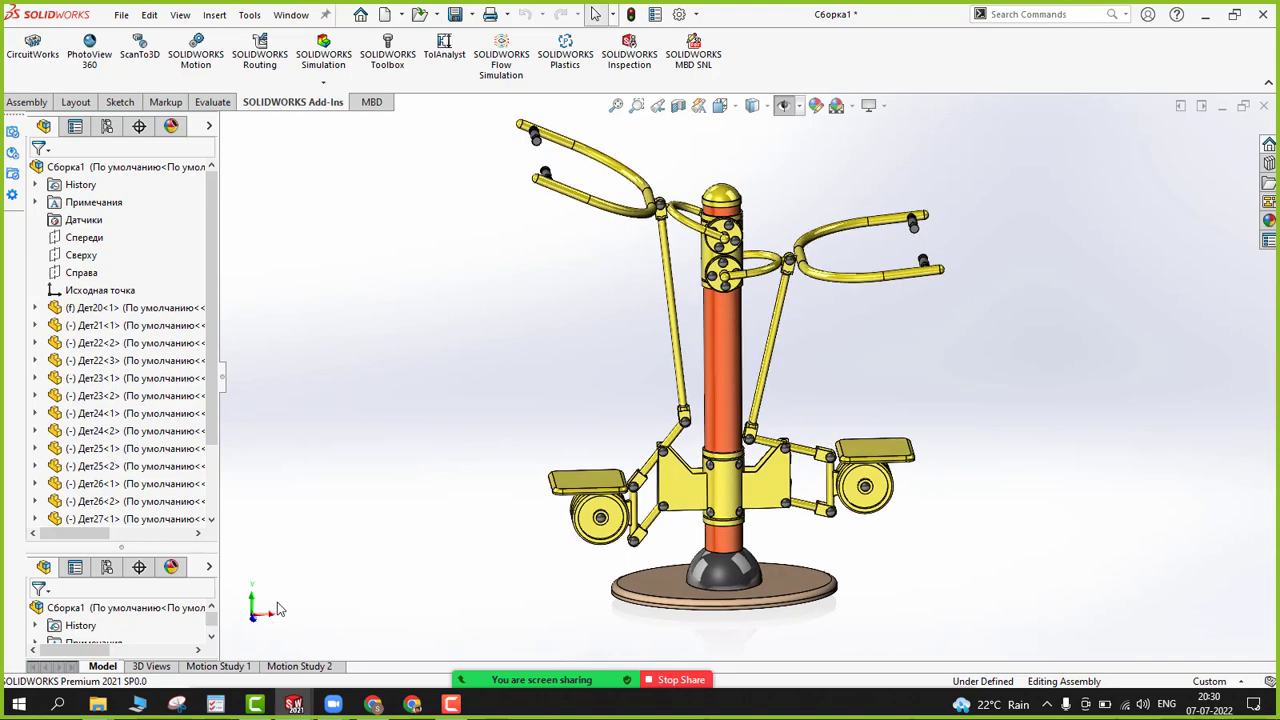
mouse_move(427, 532)
middle_down()
mouse_move(445, 563)
mouse_move(442, 531)
middle_up()
scroll(442, 531, up, 1)
key(ctrl+1)
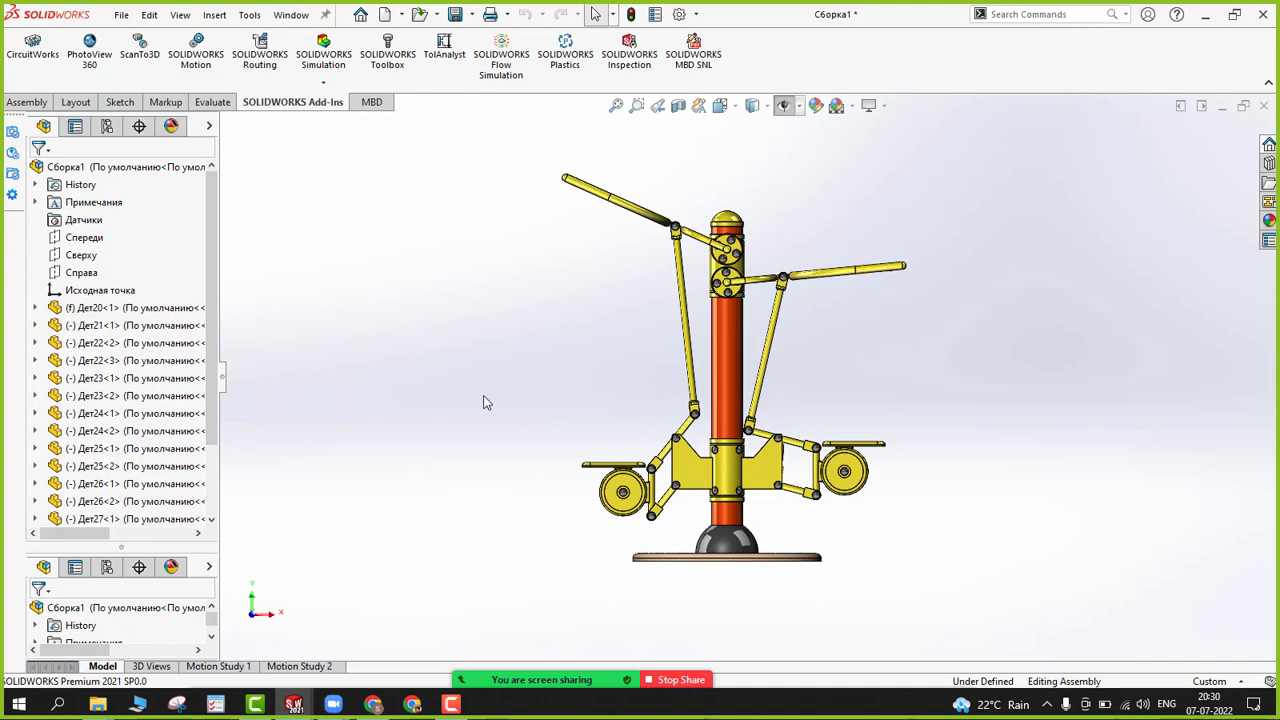
middle_drag(483, 403, 507, 436)
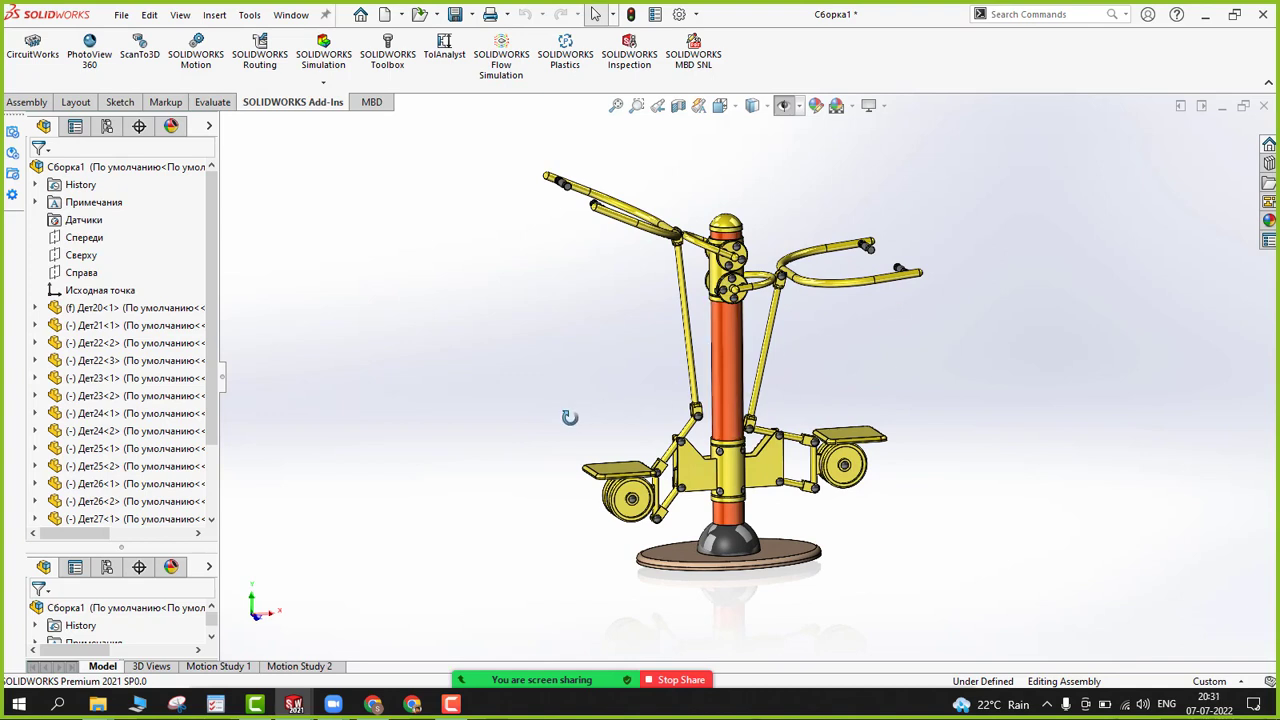
middle_drag(569, 417, 570, 415)
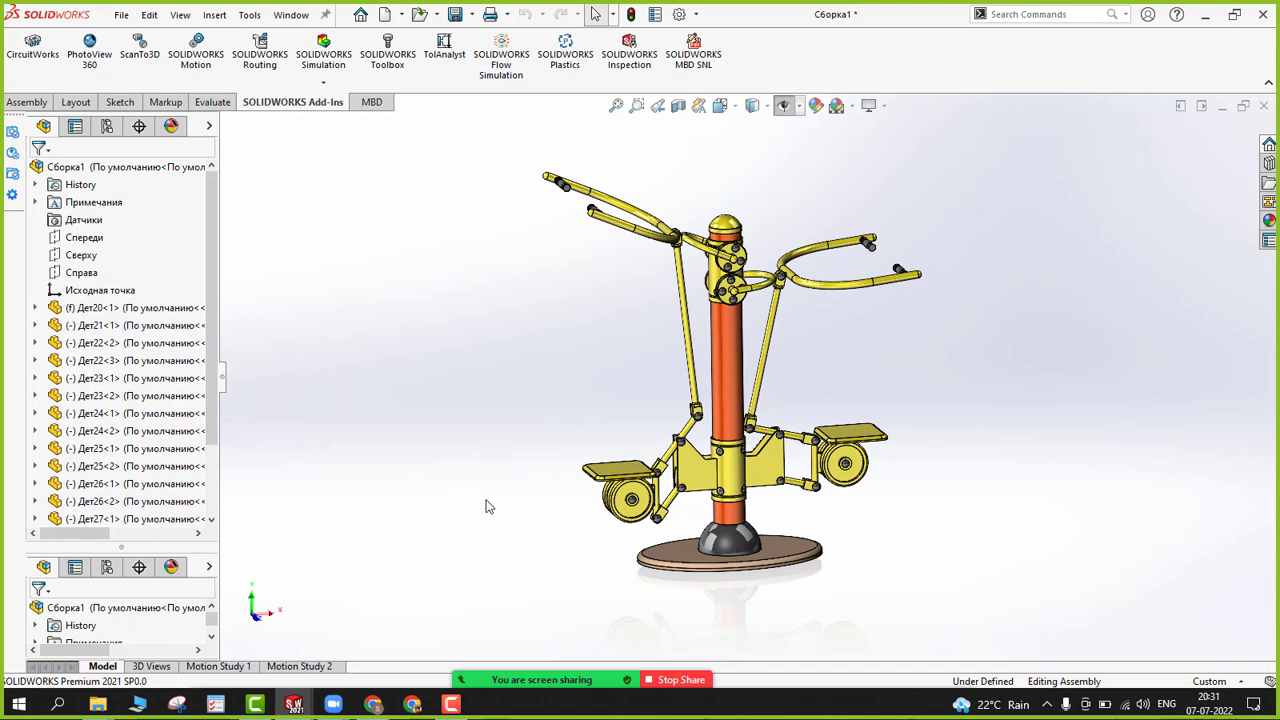
Step: Create a new motion study and enable the SOLIDWORKS Motion add-in, keeping the study type as Animation
right_click(321, 670)
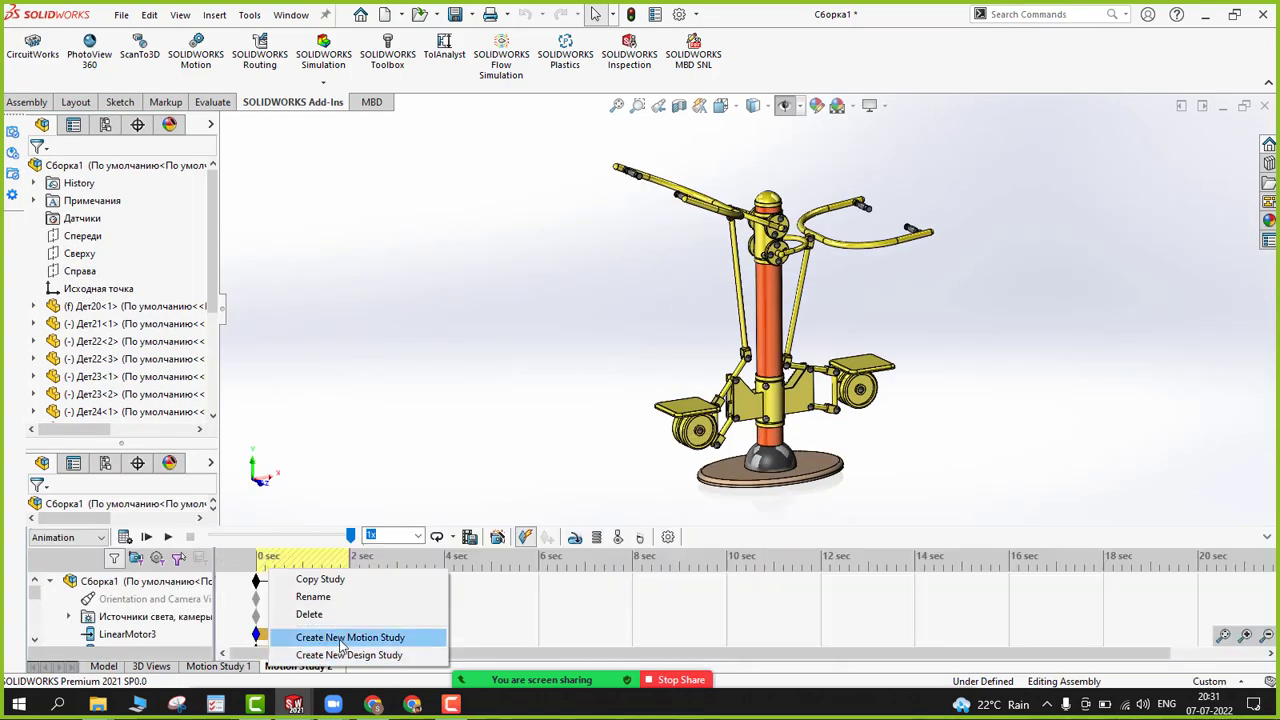
click(341, 641)
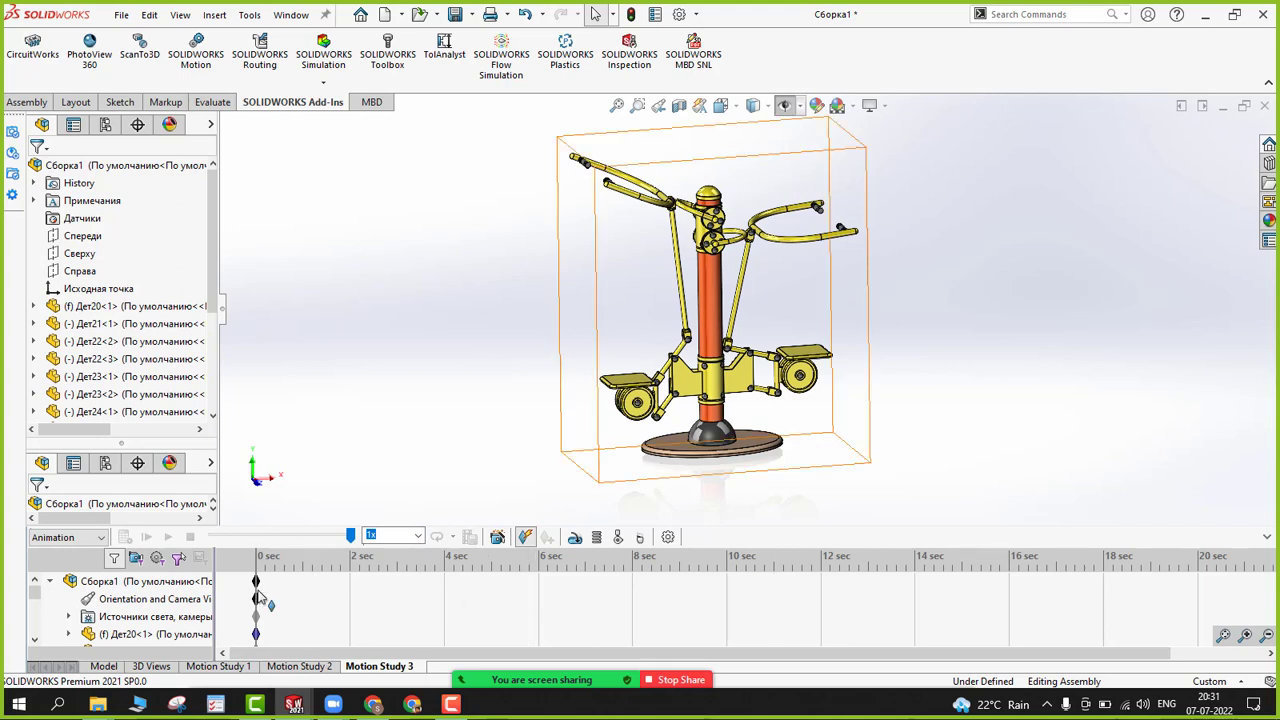
click(80, 539)
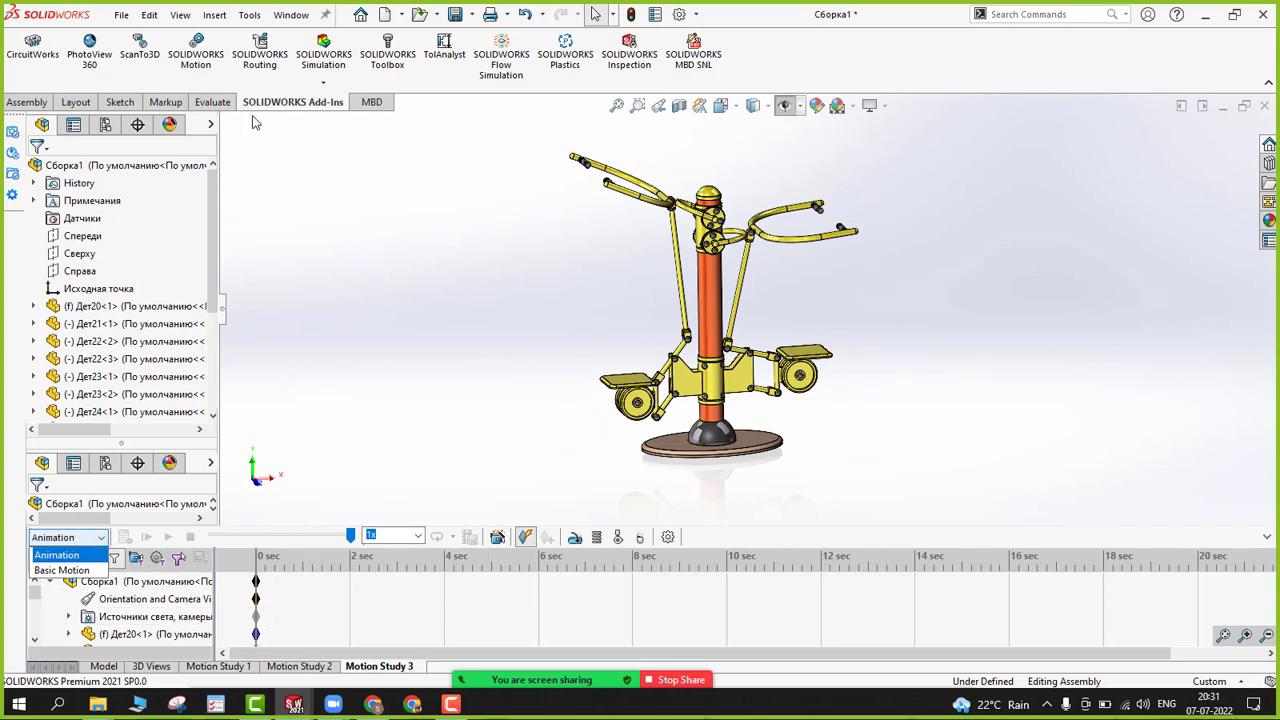
click(298, 103)
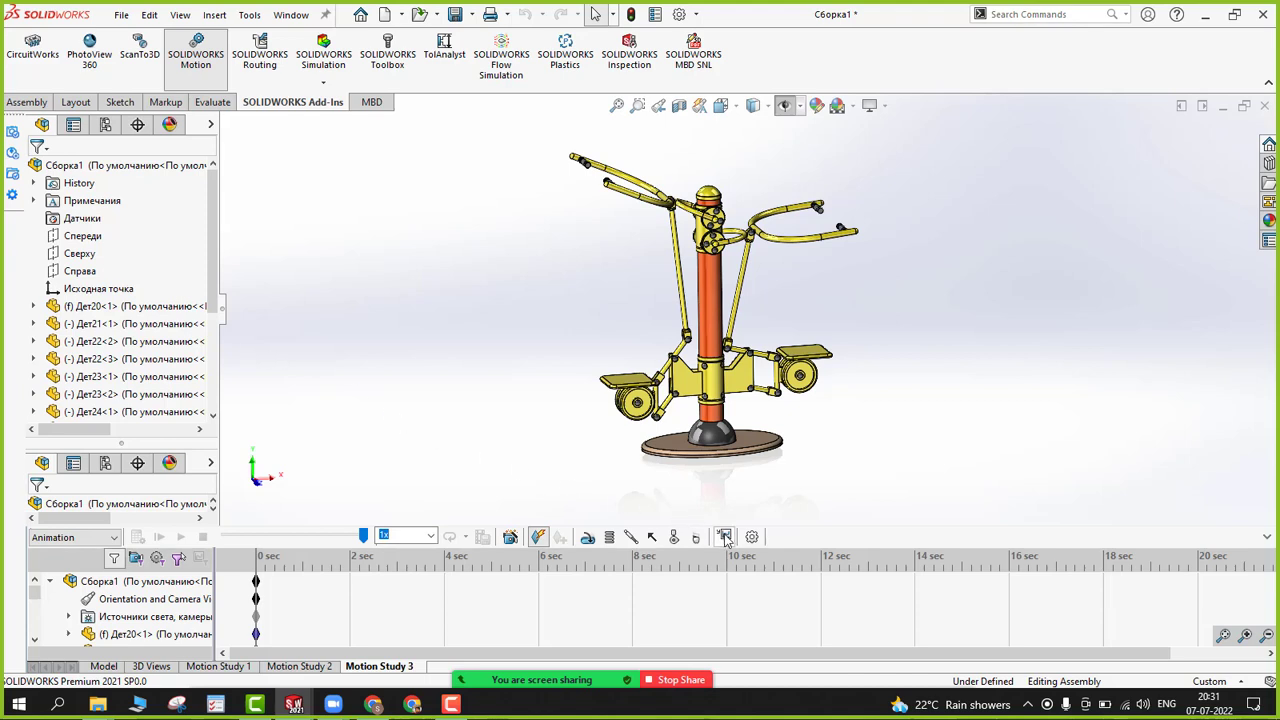
click(75, 537)
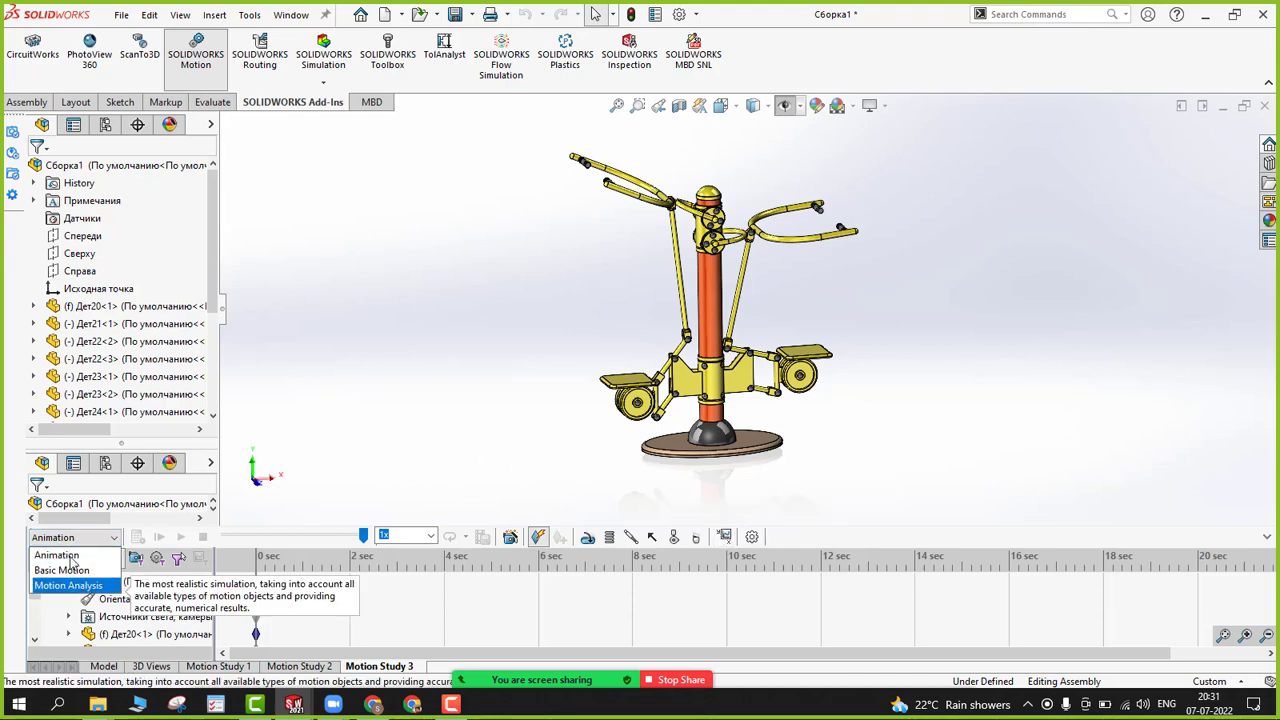
click(365, 424)
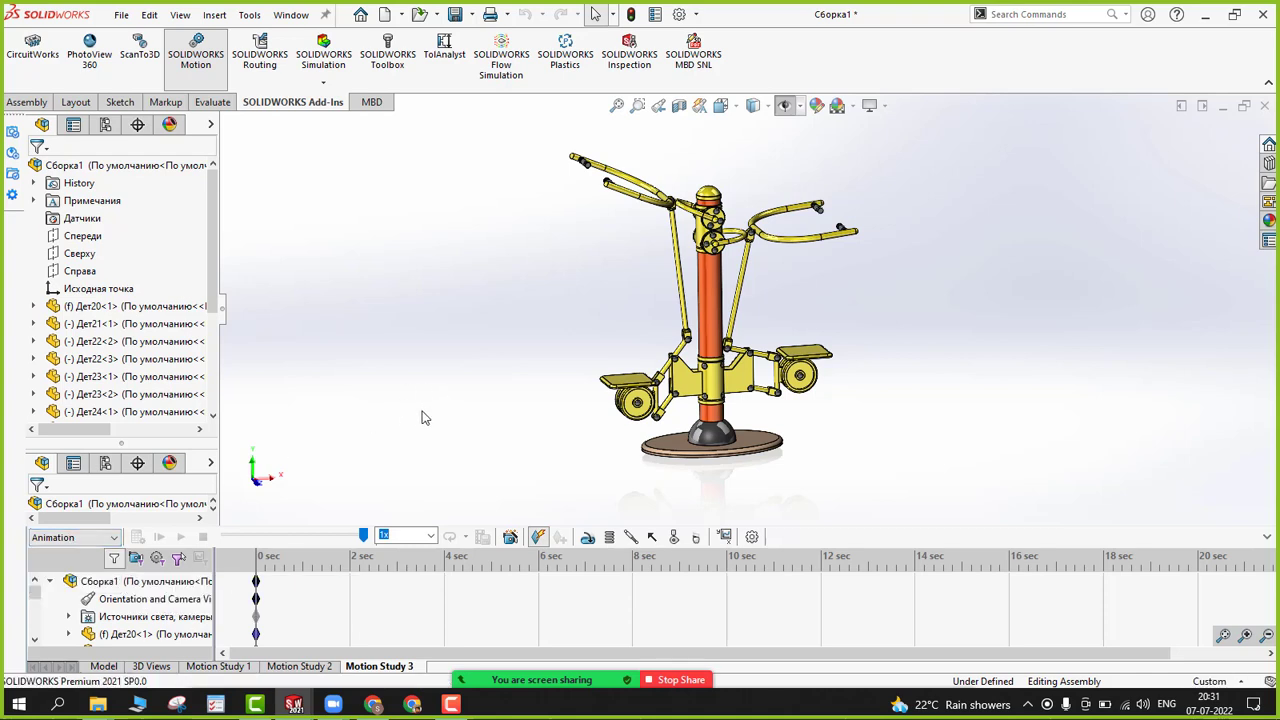
Step: Start a linear motor on the top face of the right-hand seat and reverse its direction to point downward
mouse_move(422, 413)
middle_down()
mouse_move(437, 411)
mouse_move(419, 411)
middle_up()
scroll(650, 306, down, 2)
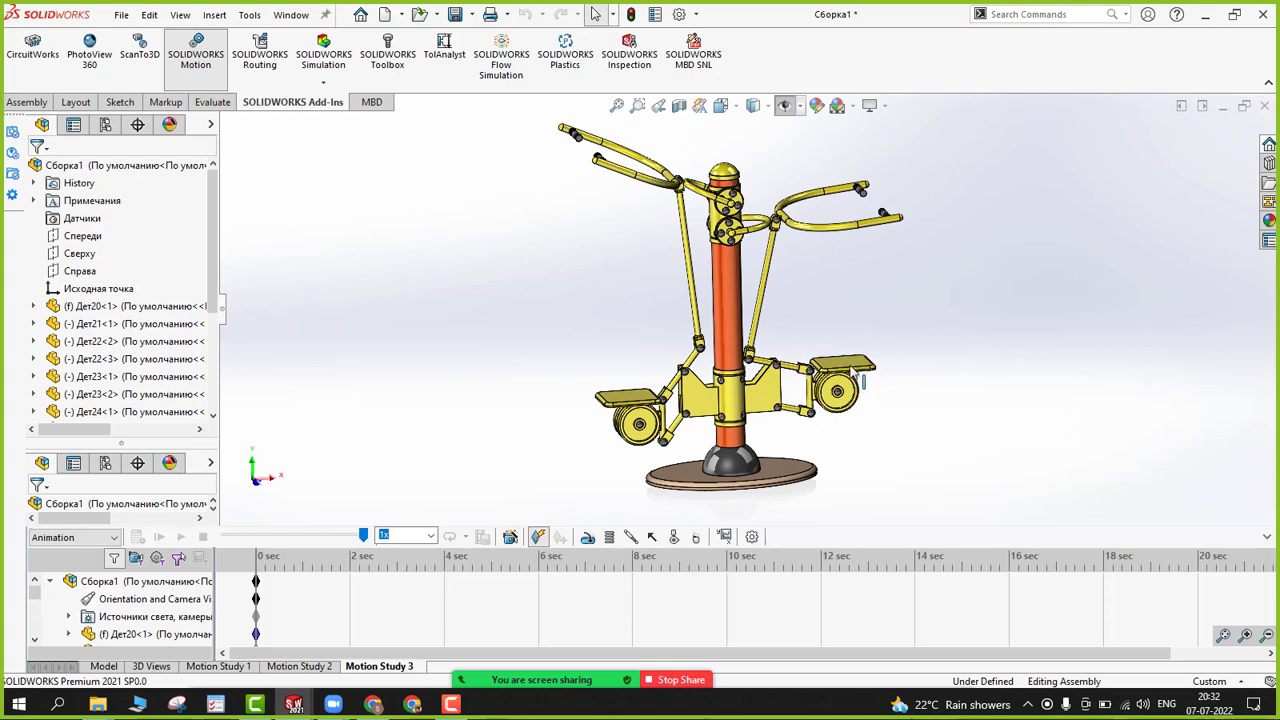
click(588, 540)
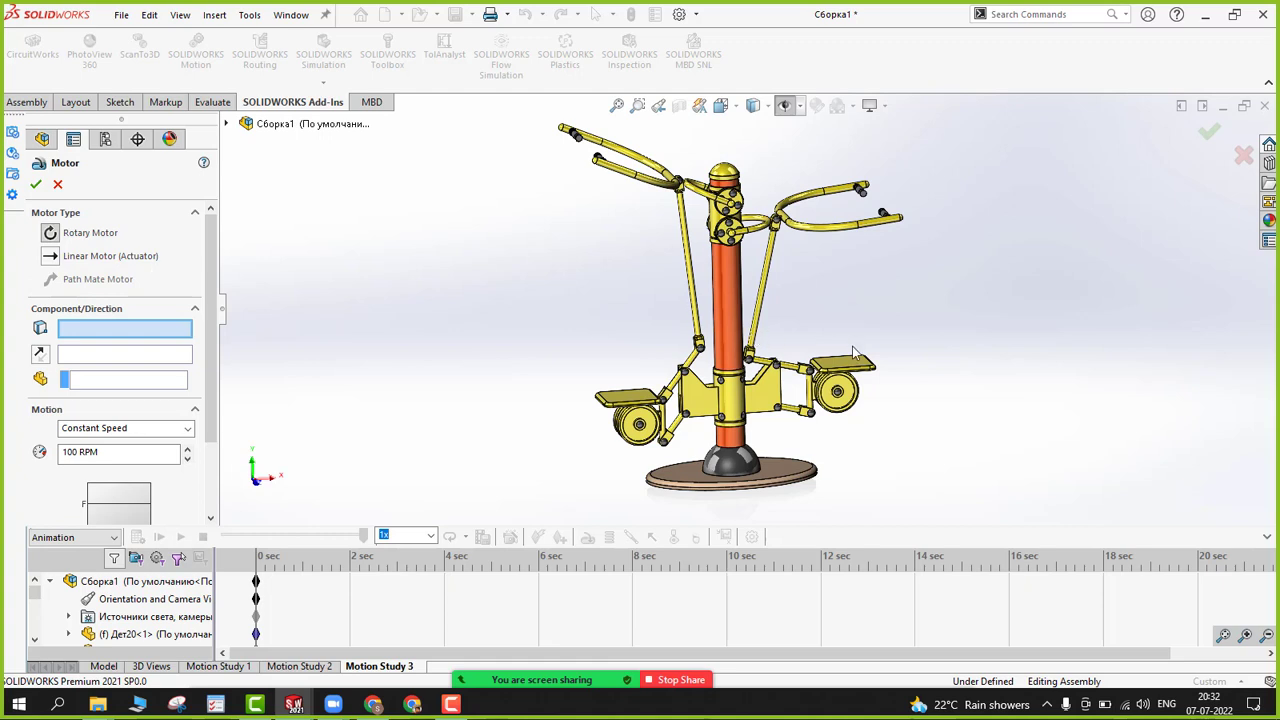
click(52, 257)
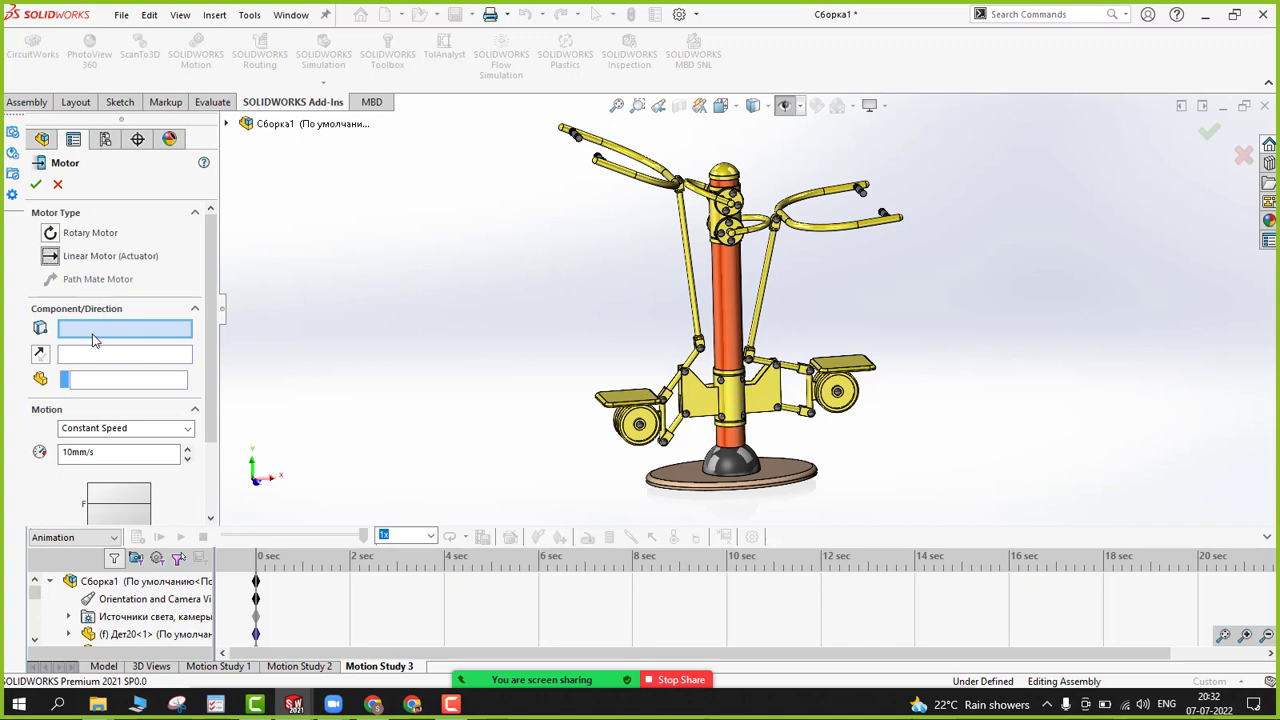
scroll(850, 358, down, 2)
click(845, 356)
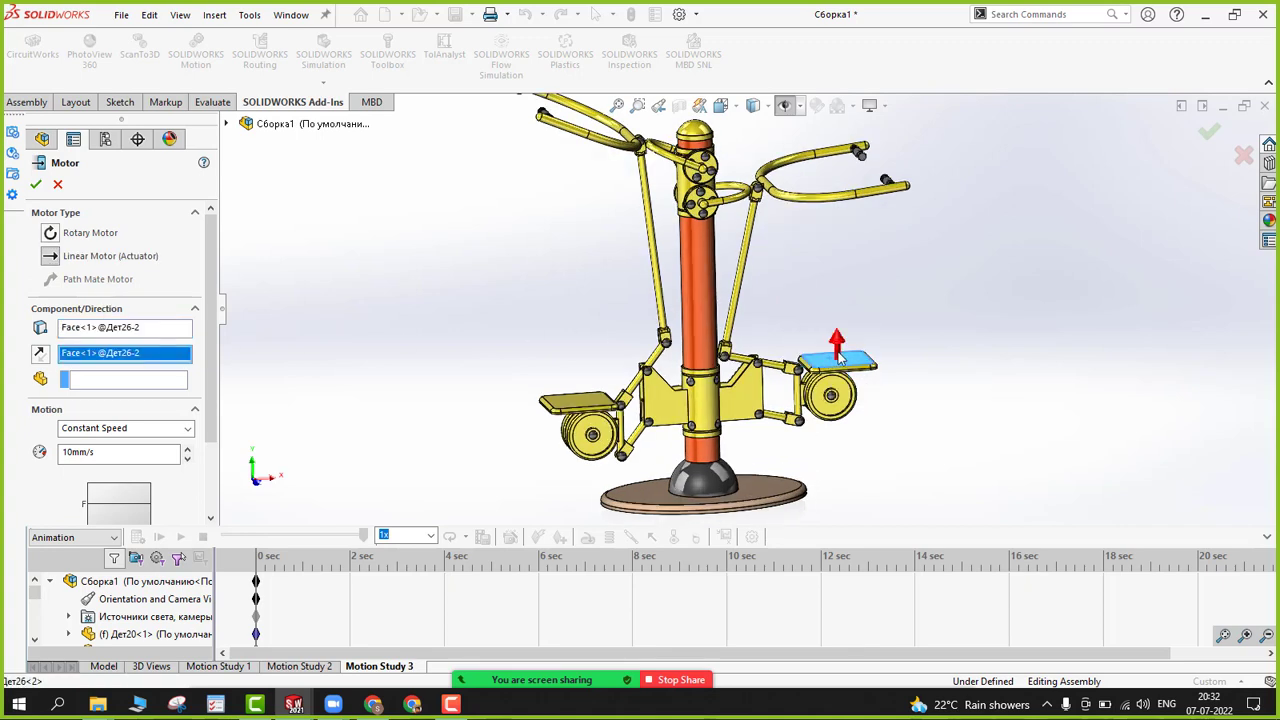
middle_drag(372, 410, 360, 378)
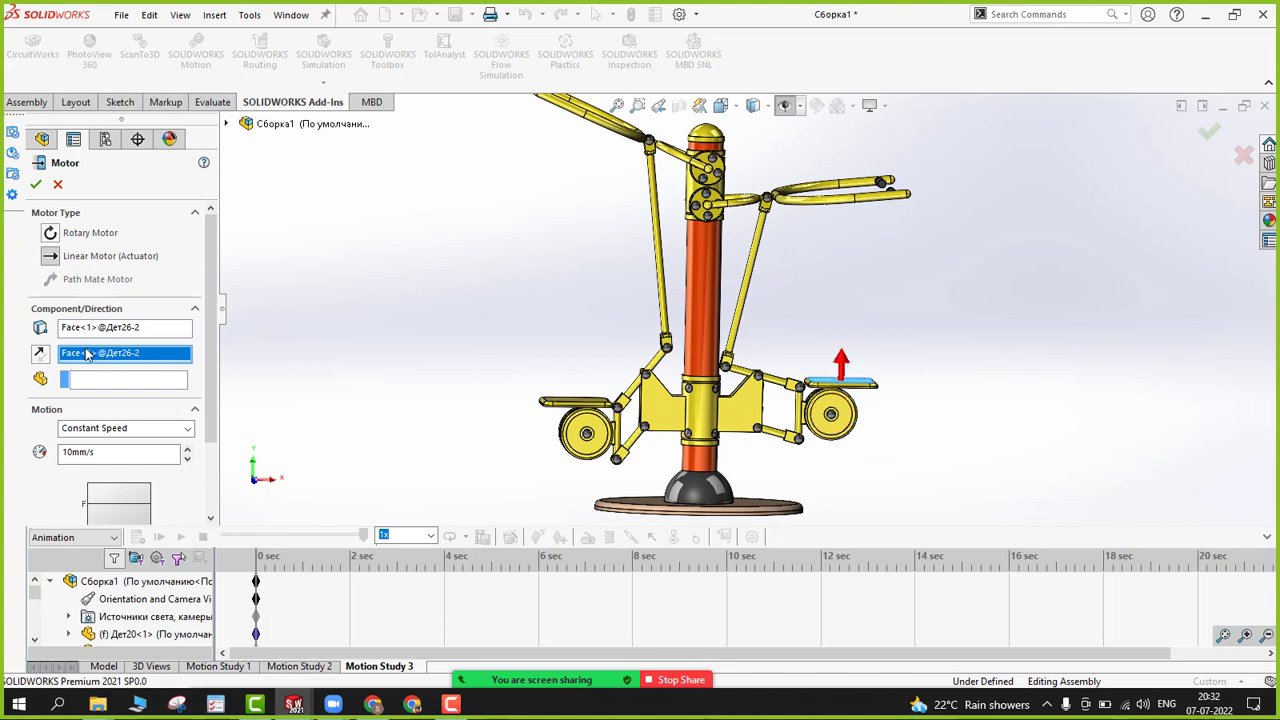
click(40, 355)
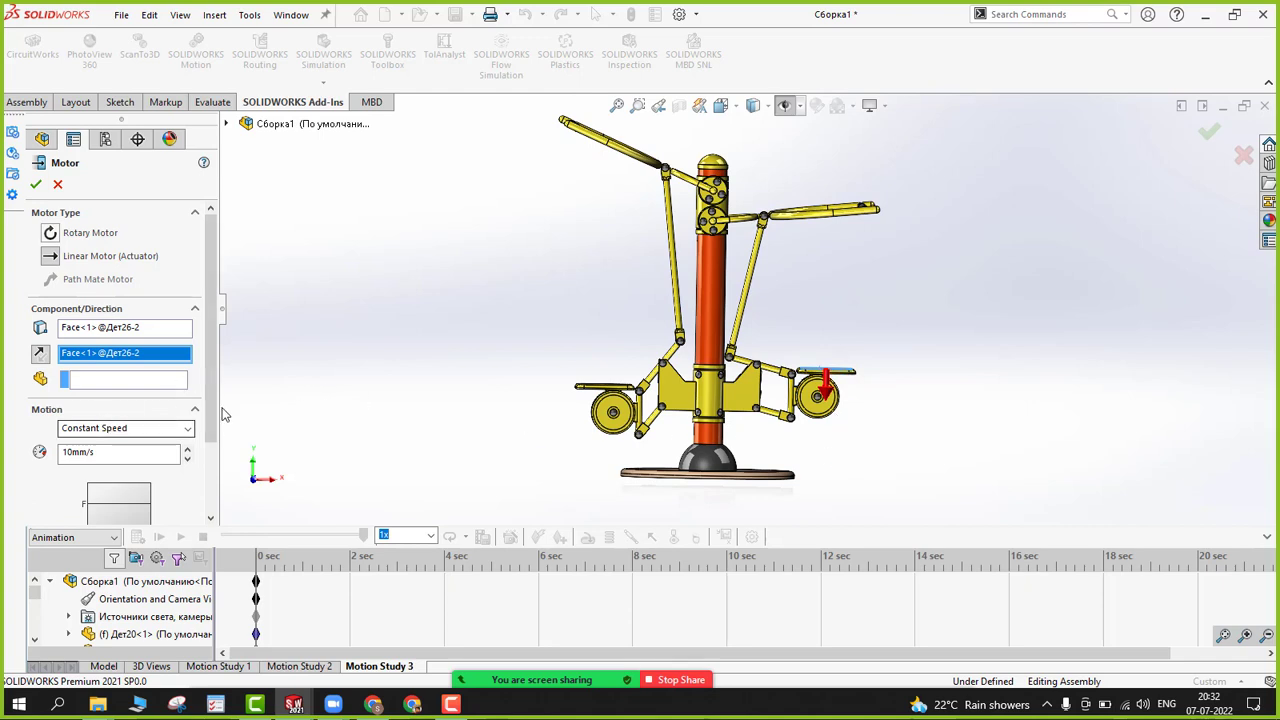
Step: Give the right seat's motor an oscillating motion with a 150 mm displacement, and accept the motor
scroll(188, 372, down, 3)
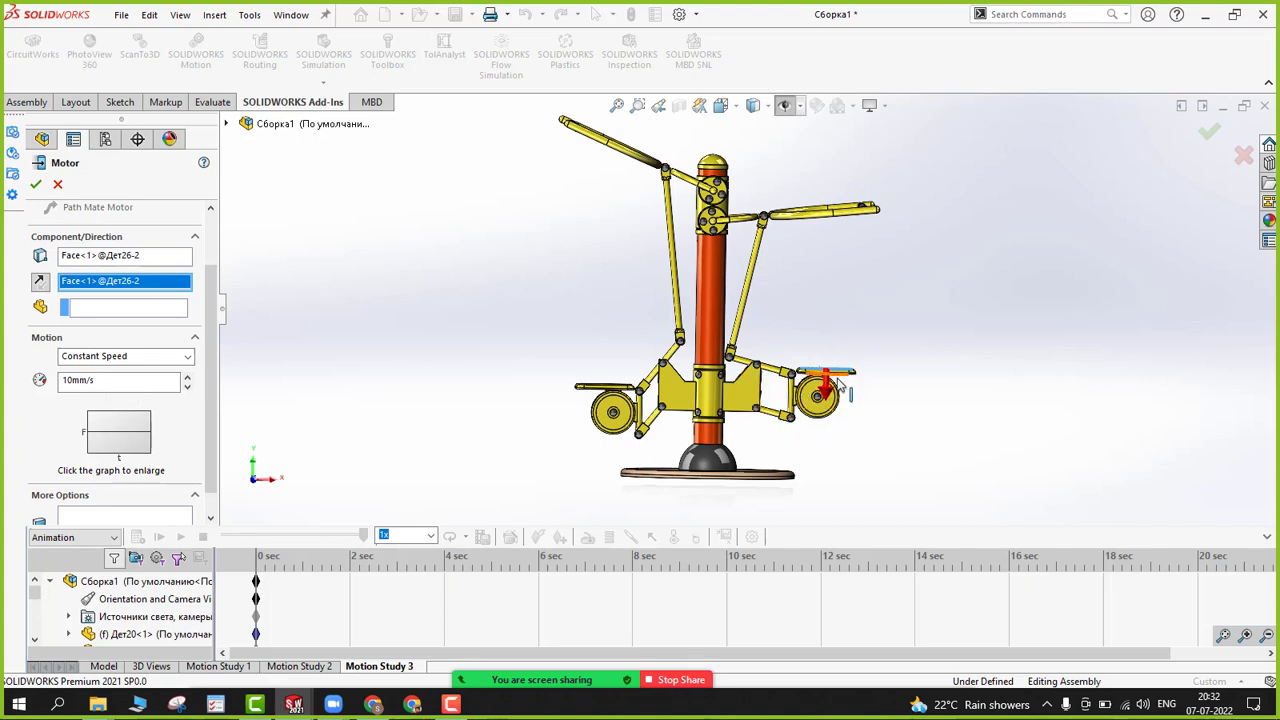
click(187, 358)
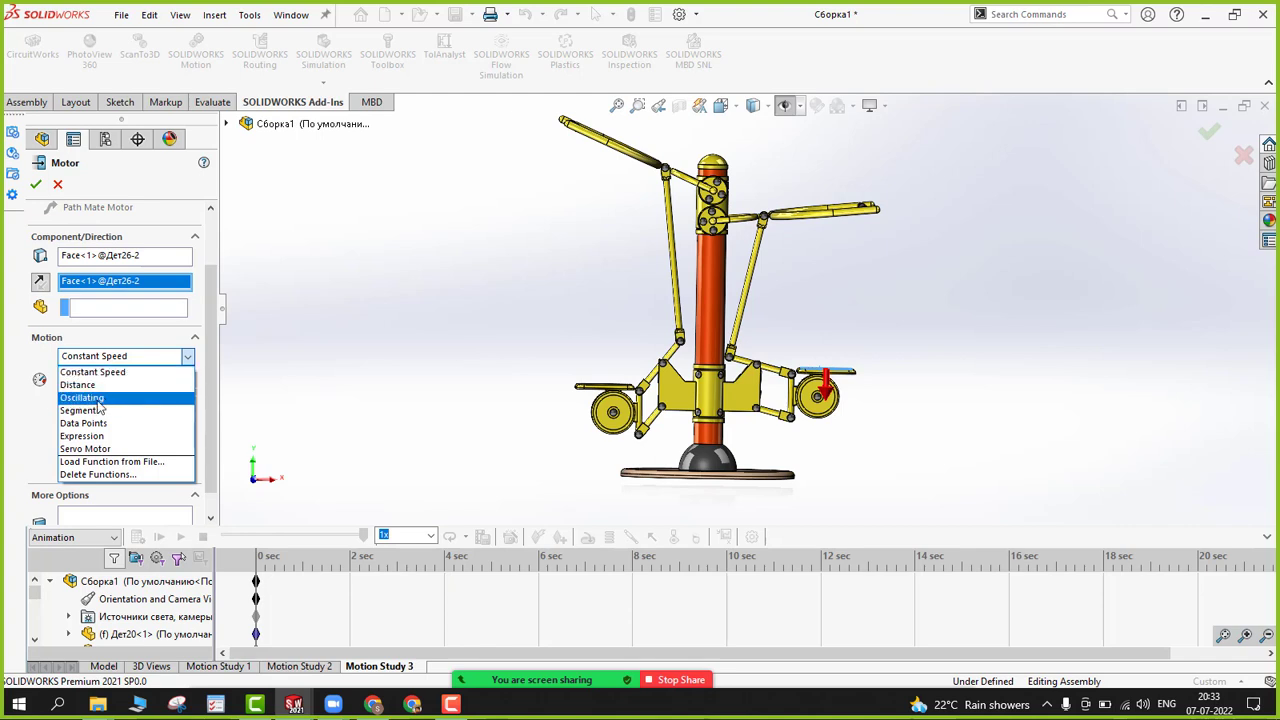
click(99, 400)
click(110, 385)
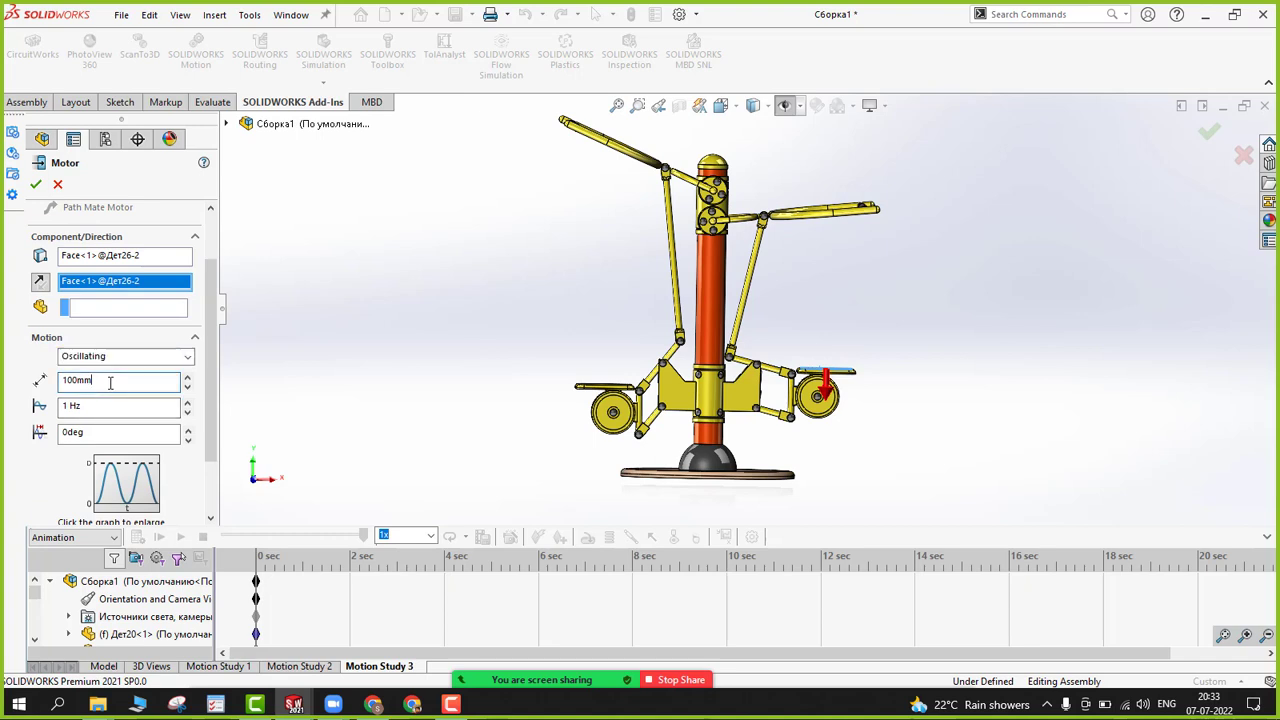
key(ctrl+a)
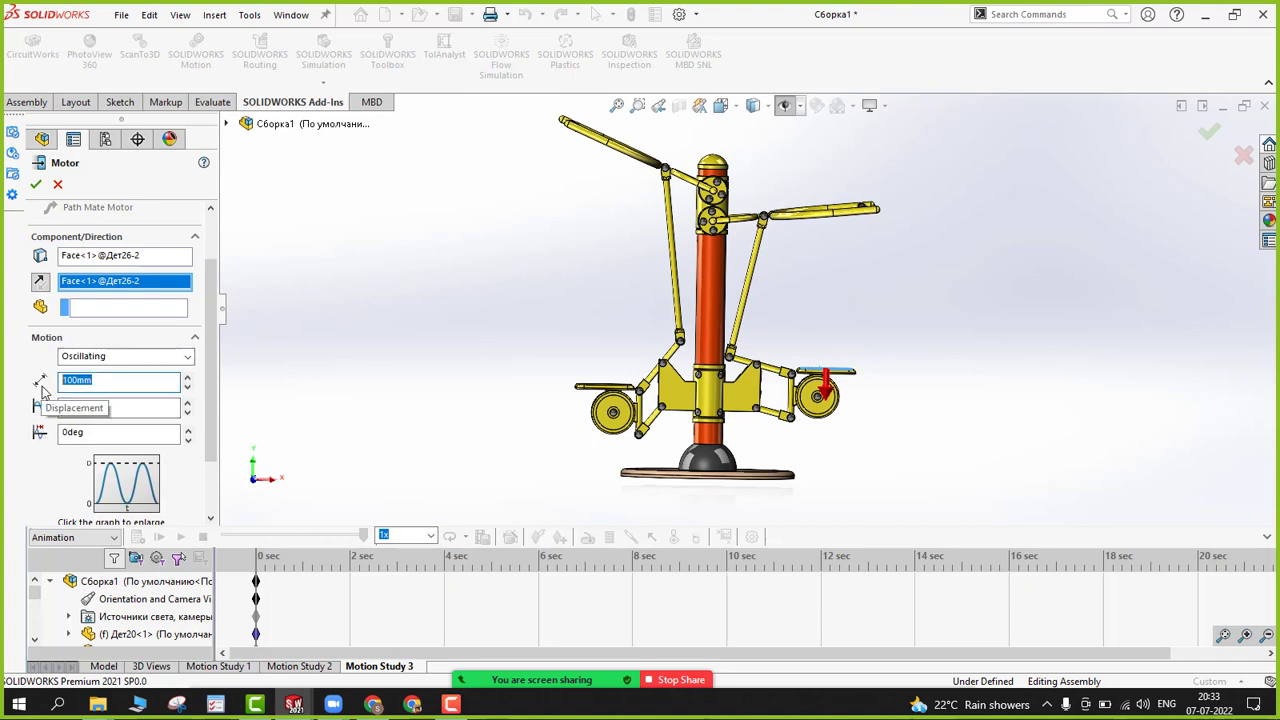
text(150)
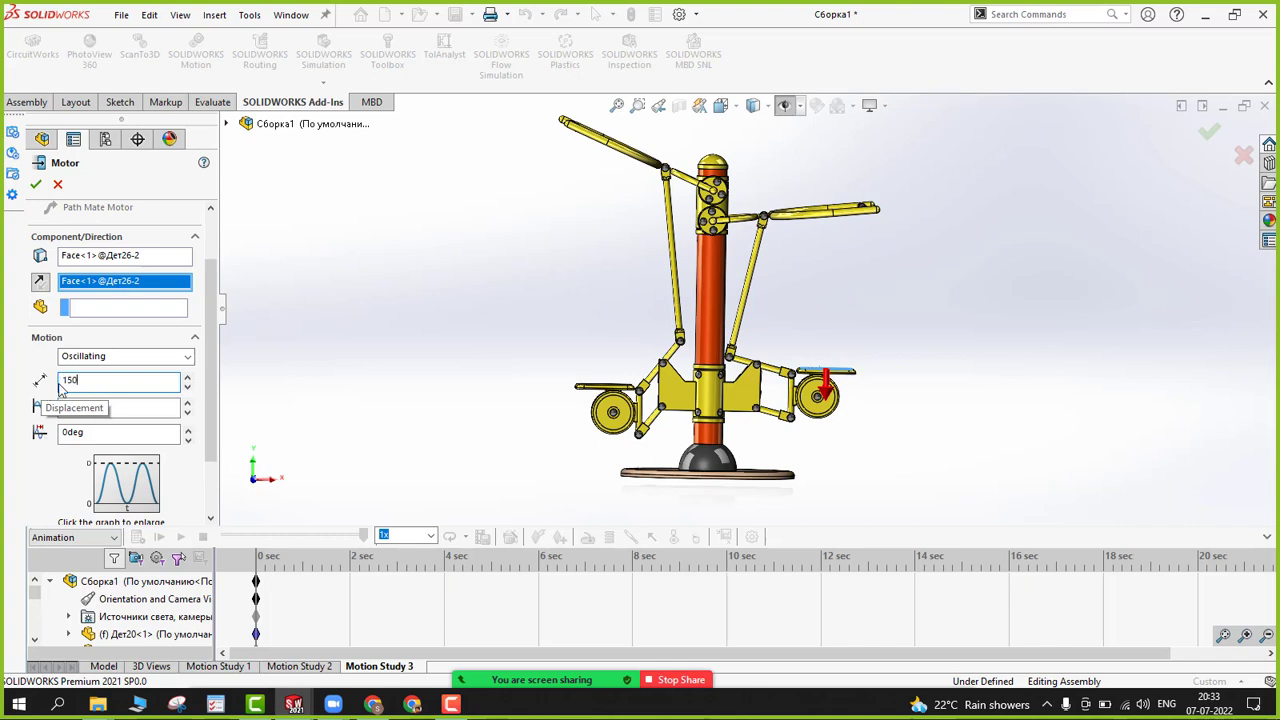
click(305, 382)
click(87, 409)
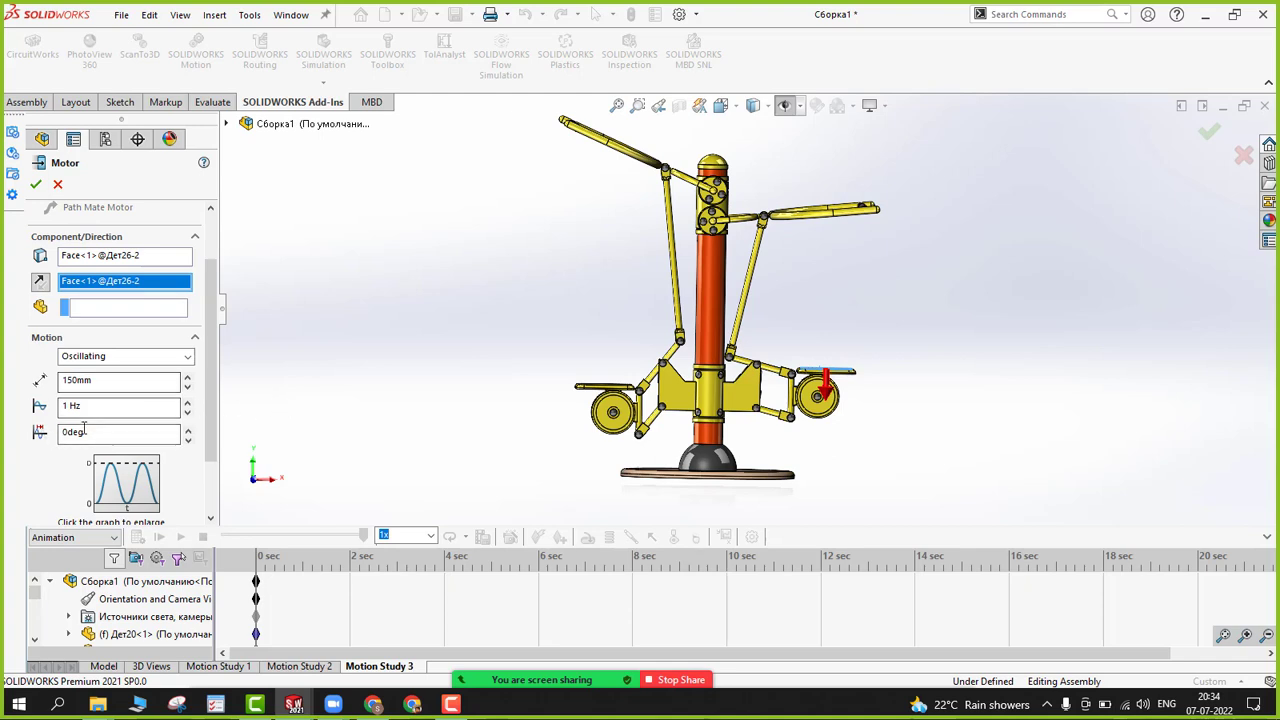
click(36, 186)
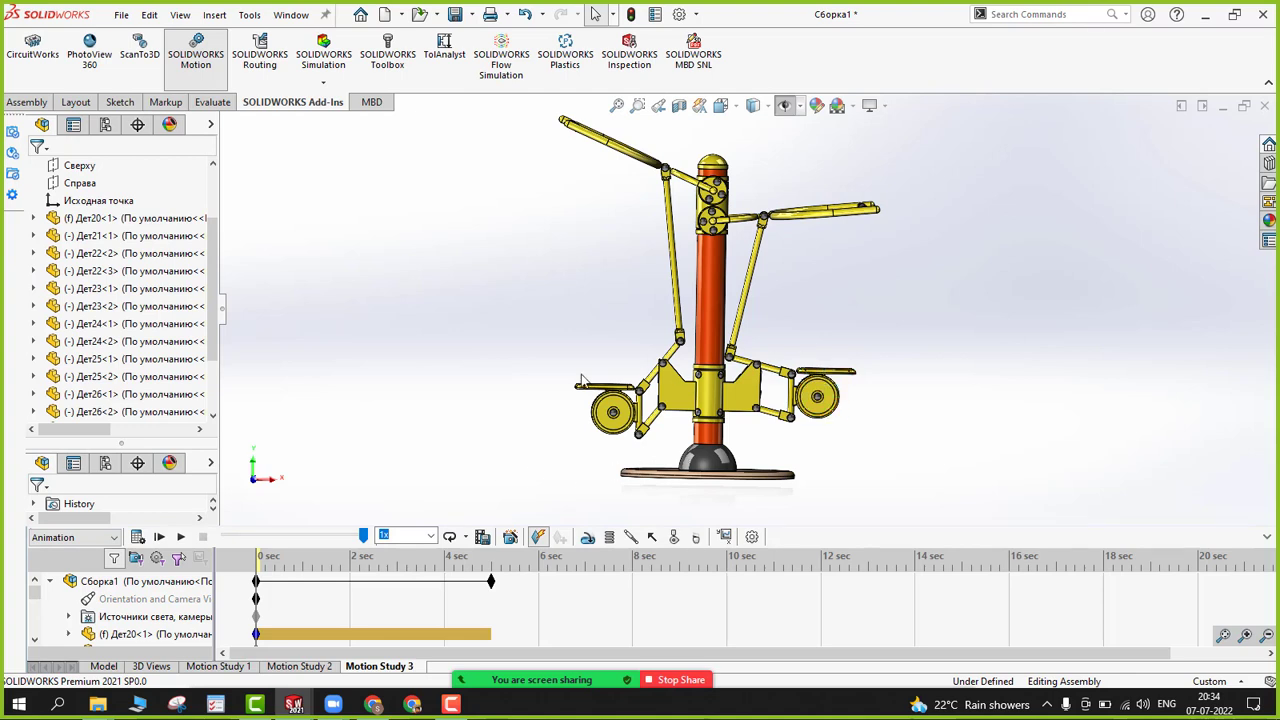
Step: Start a second linear motor on the top face of the left-hand seat, with its direction pointing upward
middle_drag(828, 376, 838, 212)
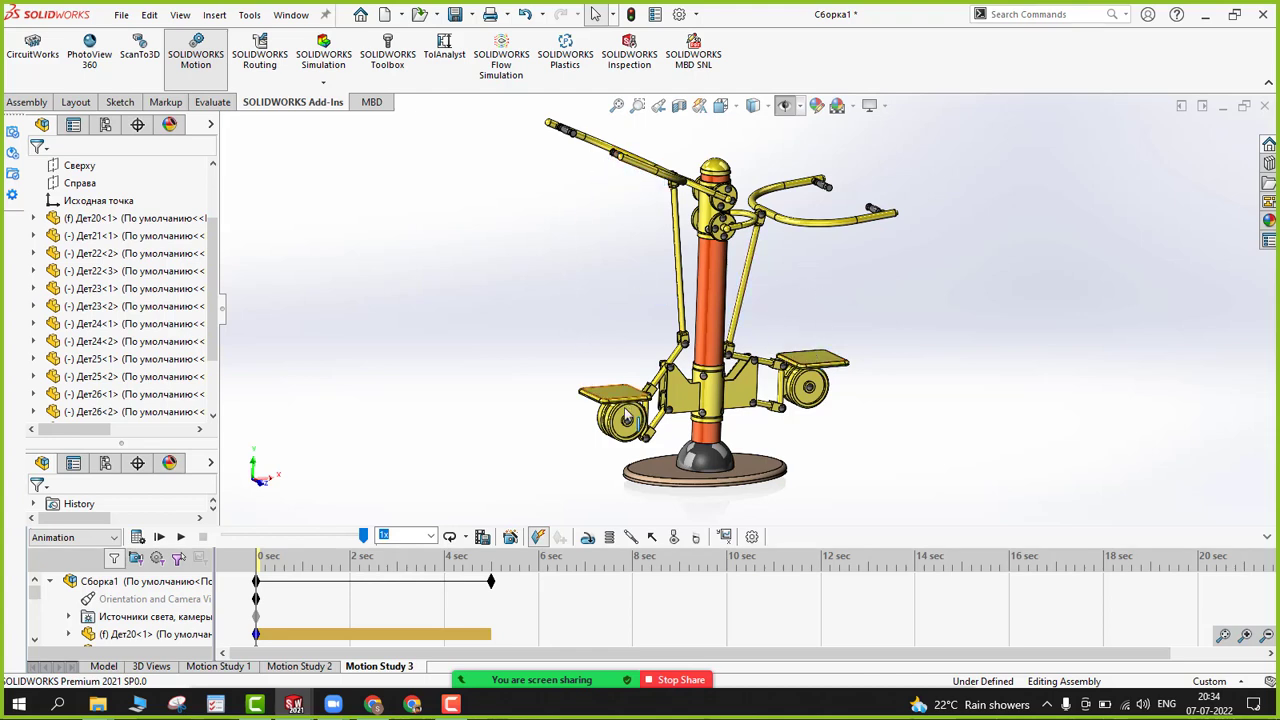
click(587, 537)
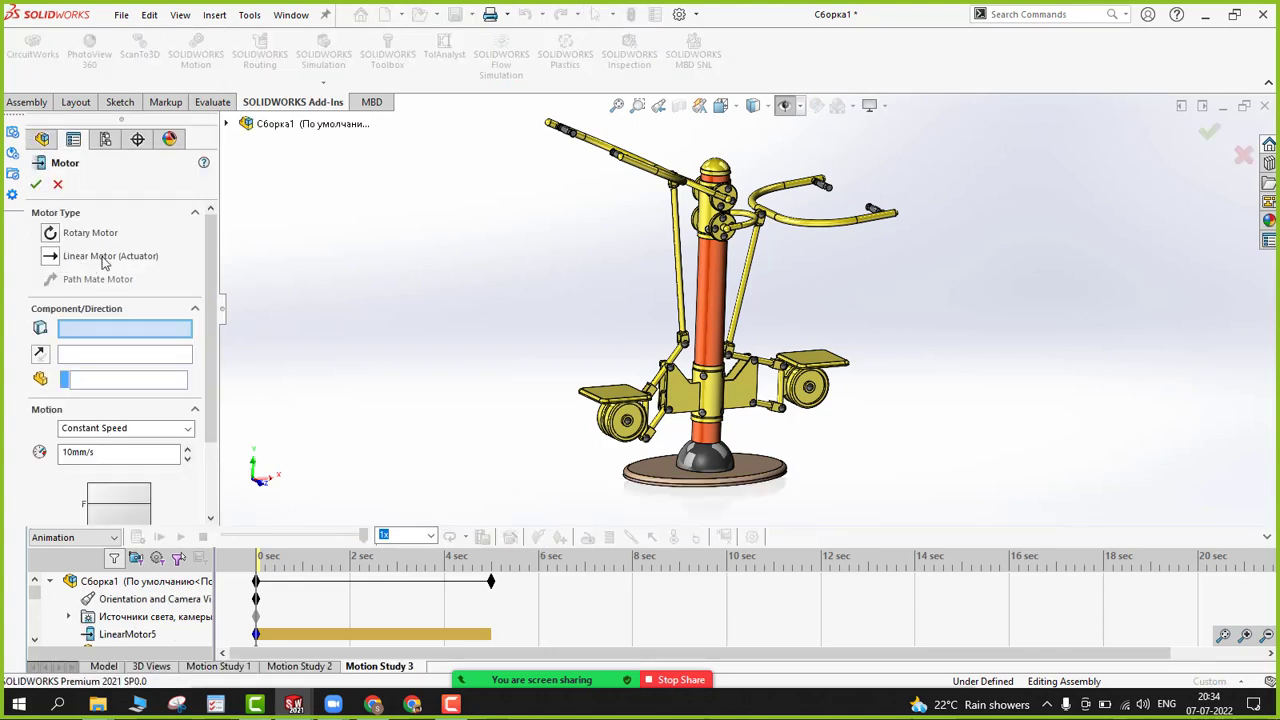
click(104, 259)
middle_drag(423, 346, 405, 332)
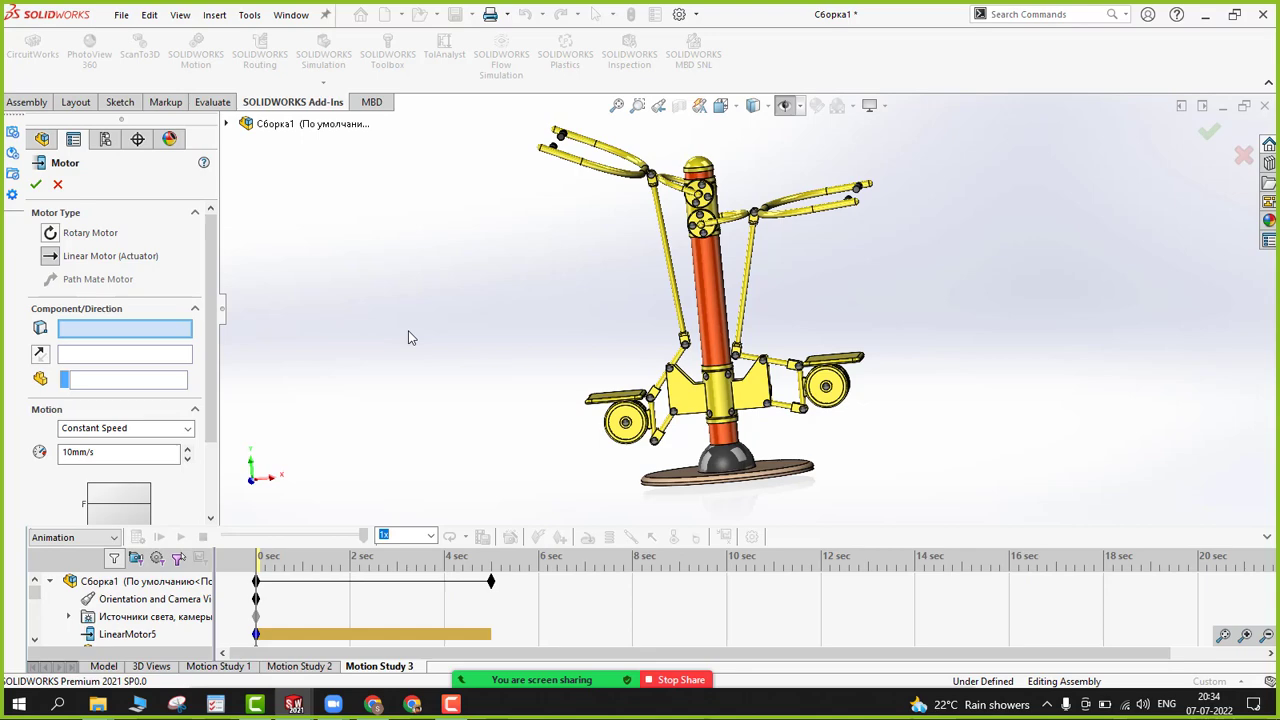
click(625, 398)
middle_drag(546, 426, 520, 372)
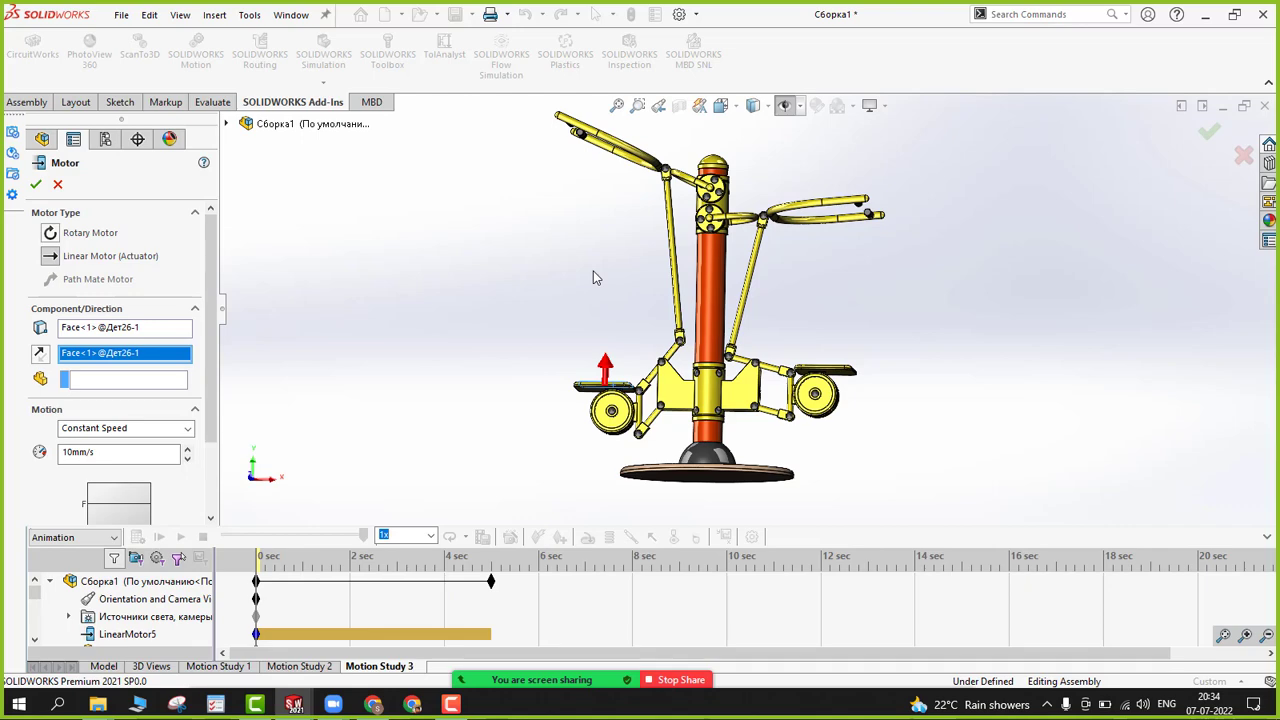
middle_drag(555, 328, 538, 372)
Step: Give the left seat's motor an oscillating motion with a 150 mm displacement, and accept the motor
click(150, 428)
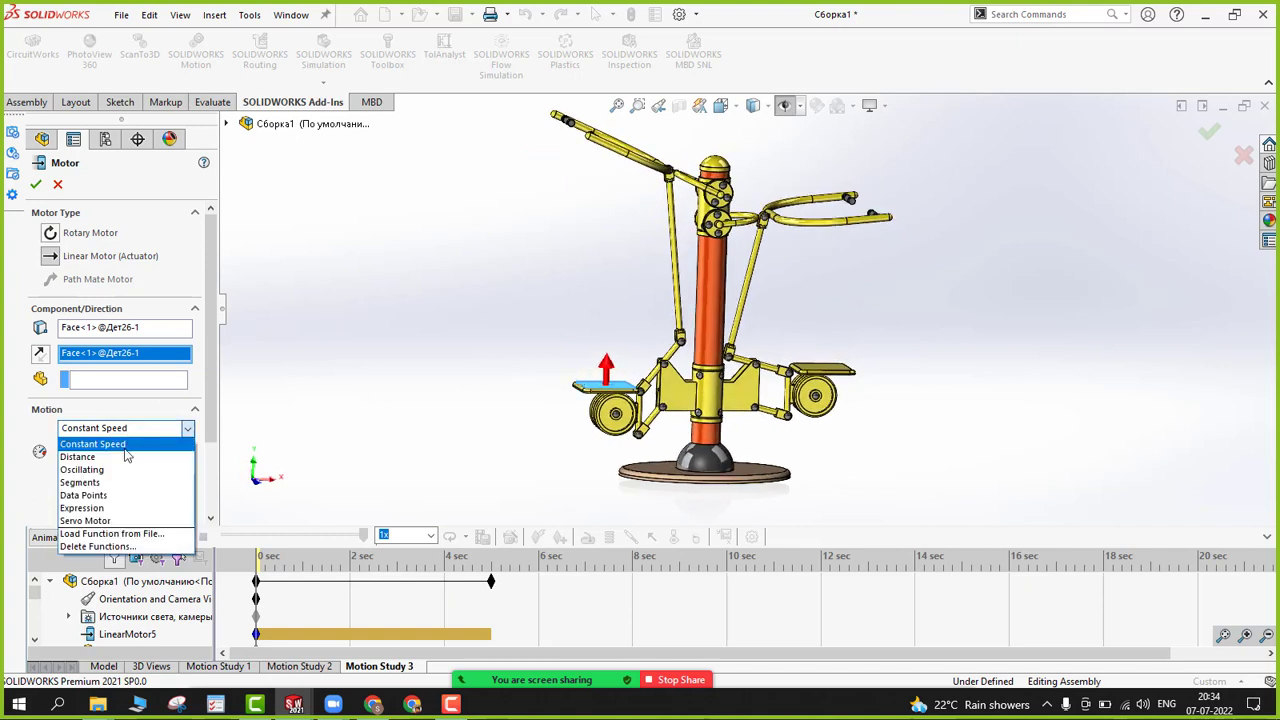
click(130, 469)
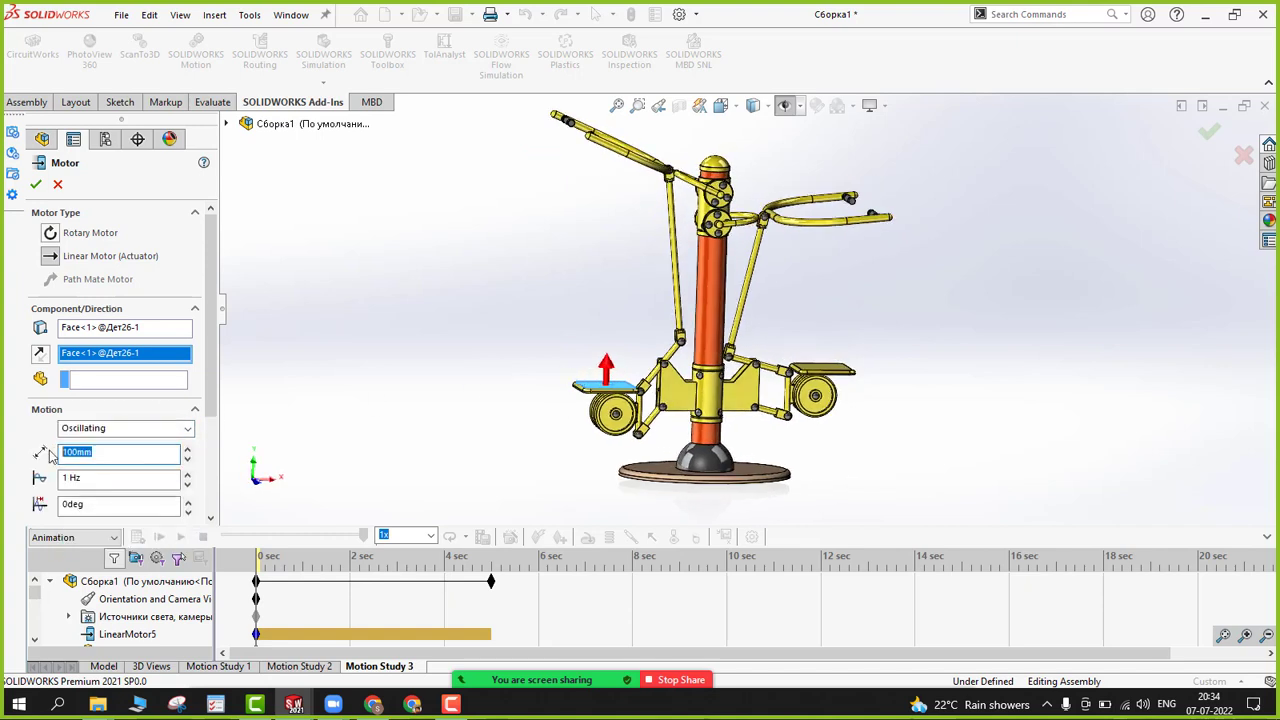
text(150)
key(Return)
click(35, 184)
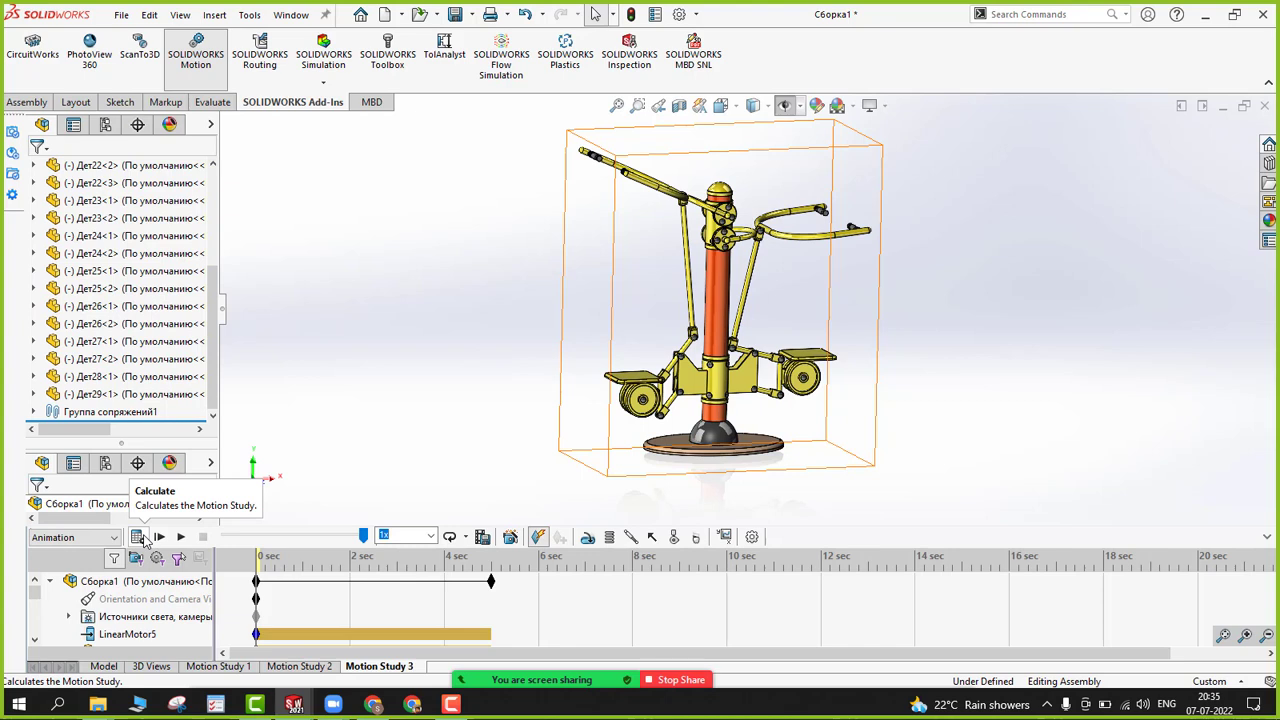
Step: Calculate the motion study and shorten its total duration to 4 seconds
click(141, 540)
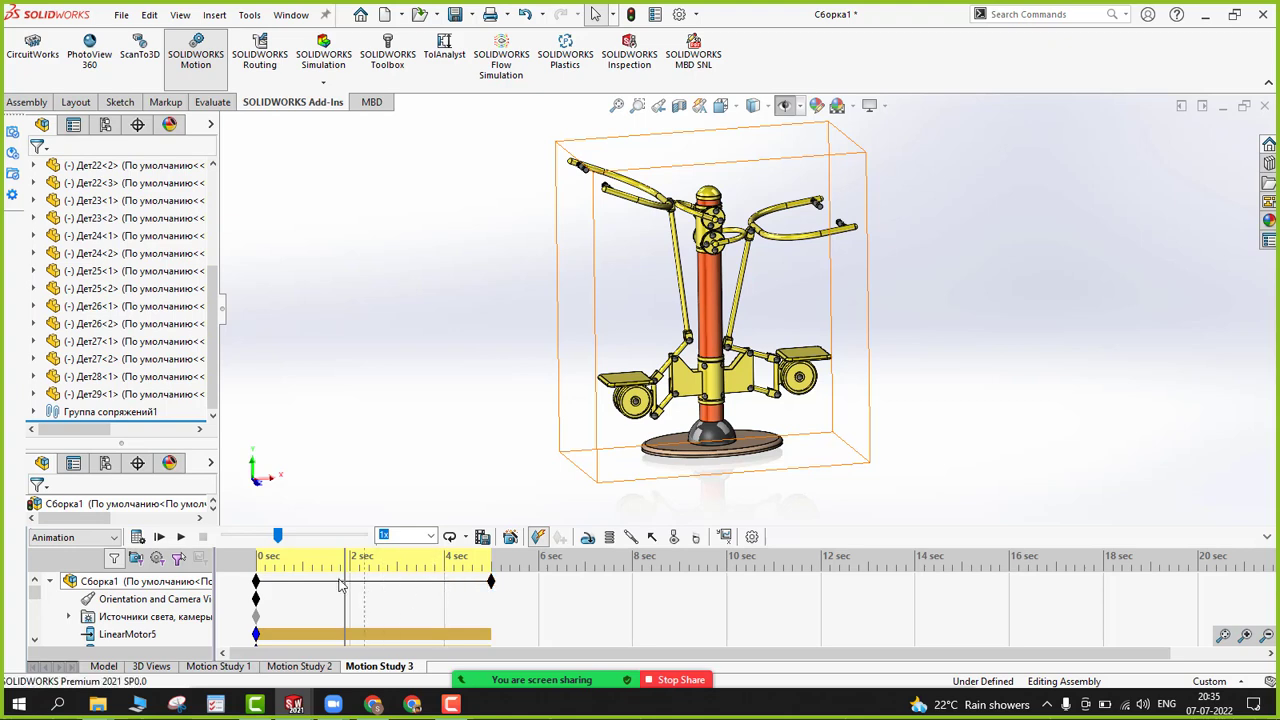
drag(490, 587, 444, 585)
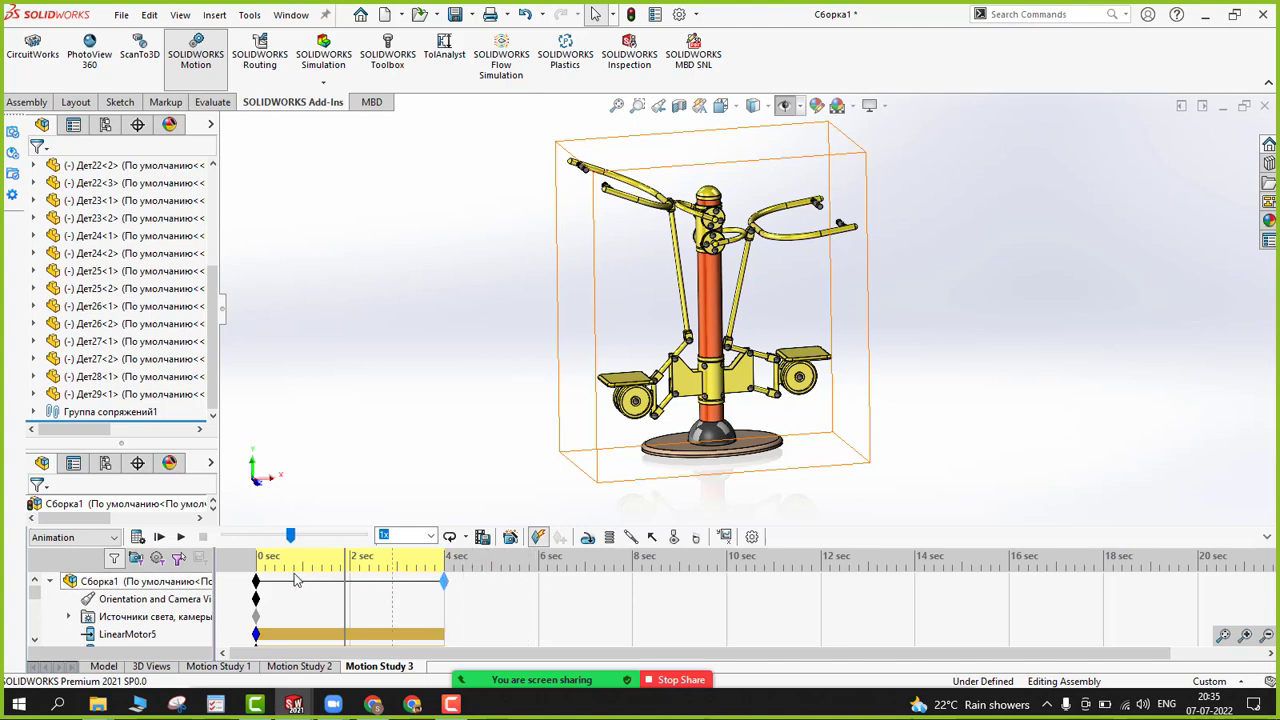
click(548, 389)
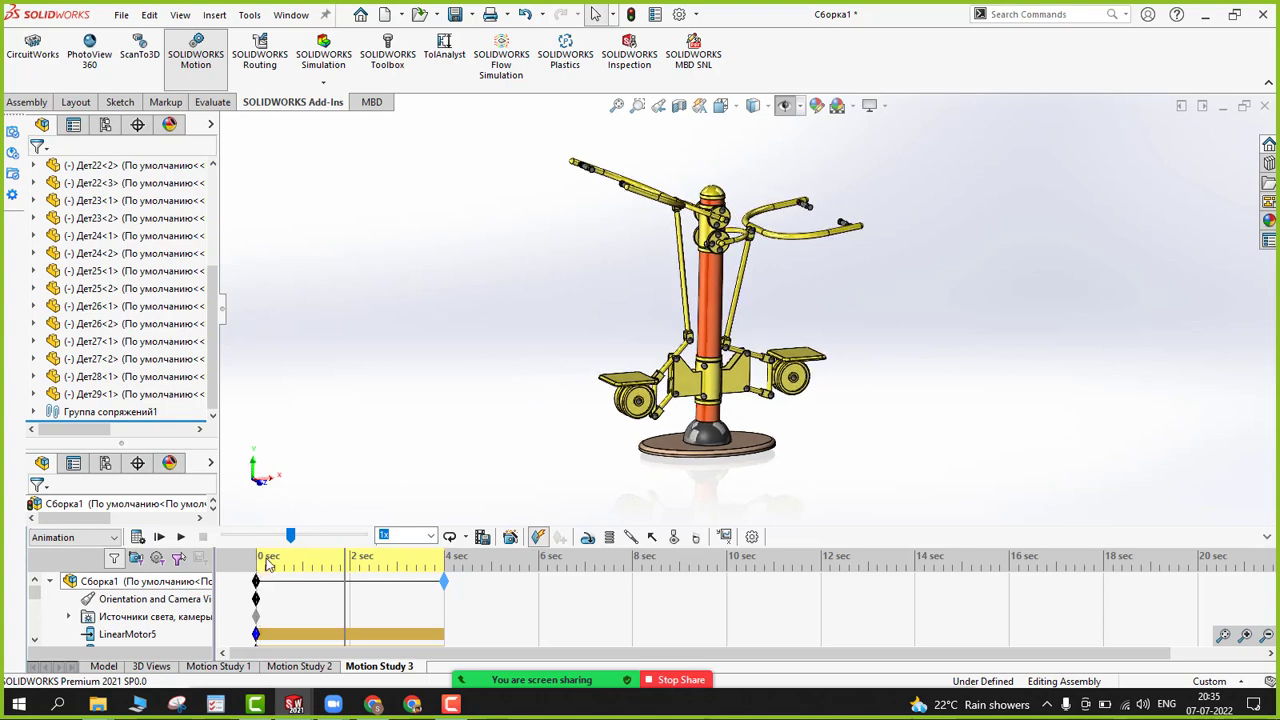
Step: Play back the 4-second seat animation, stop it, and view the machine from an angle
click(180, 537)
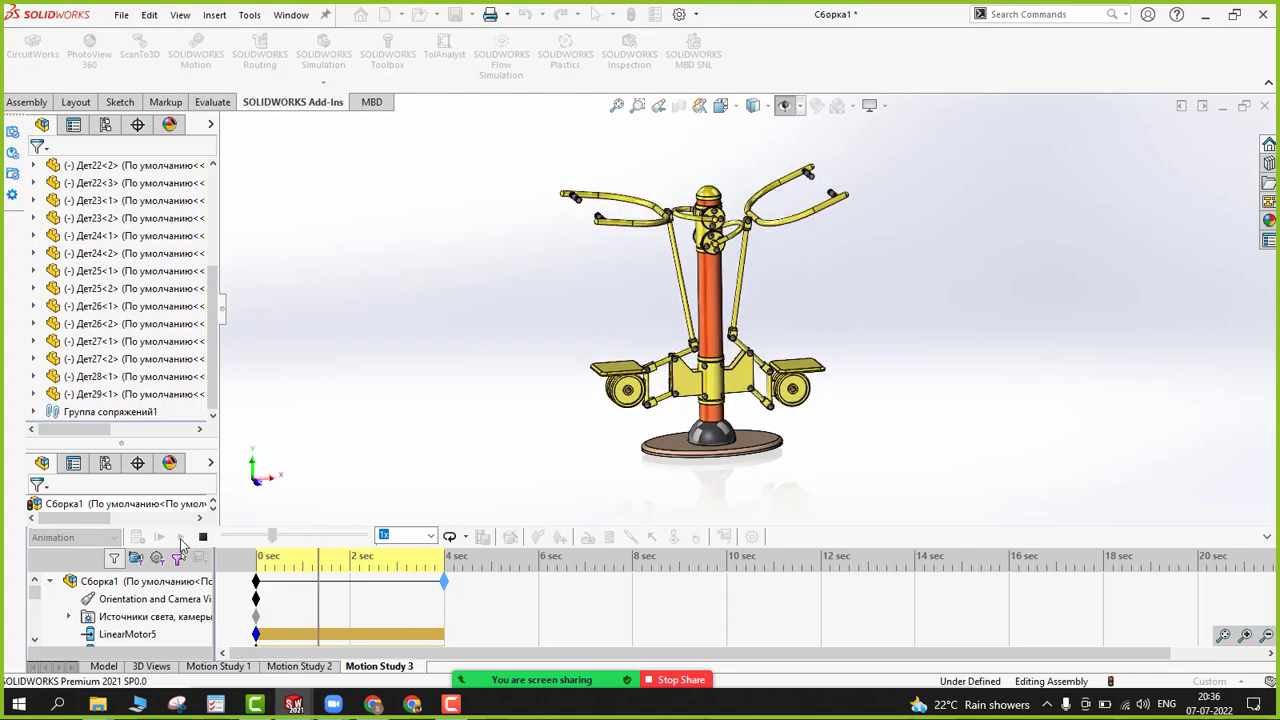
click(202, 537)
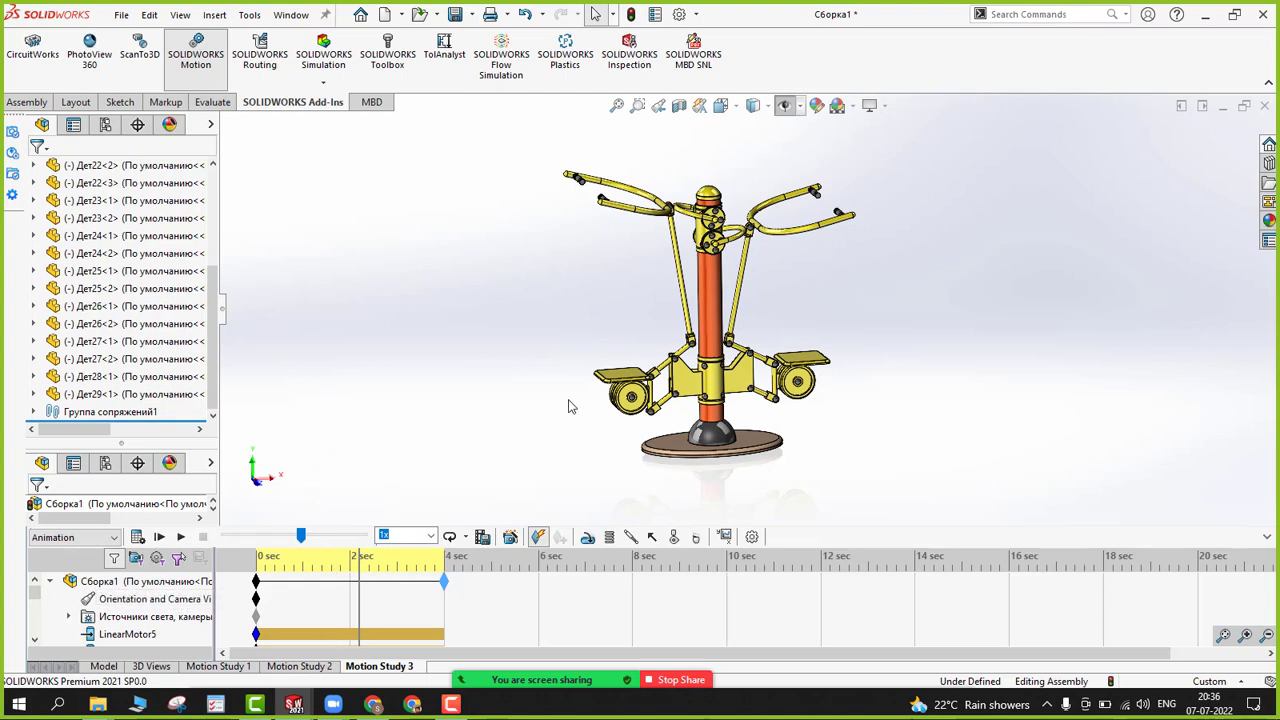
middle_drag(571, 406, 274, 476)
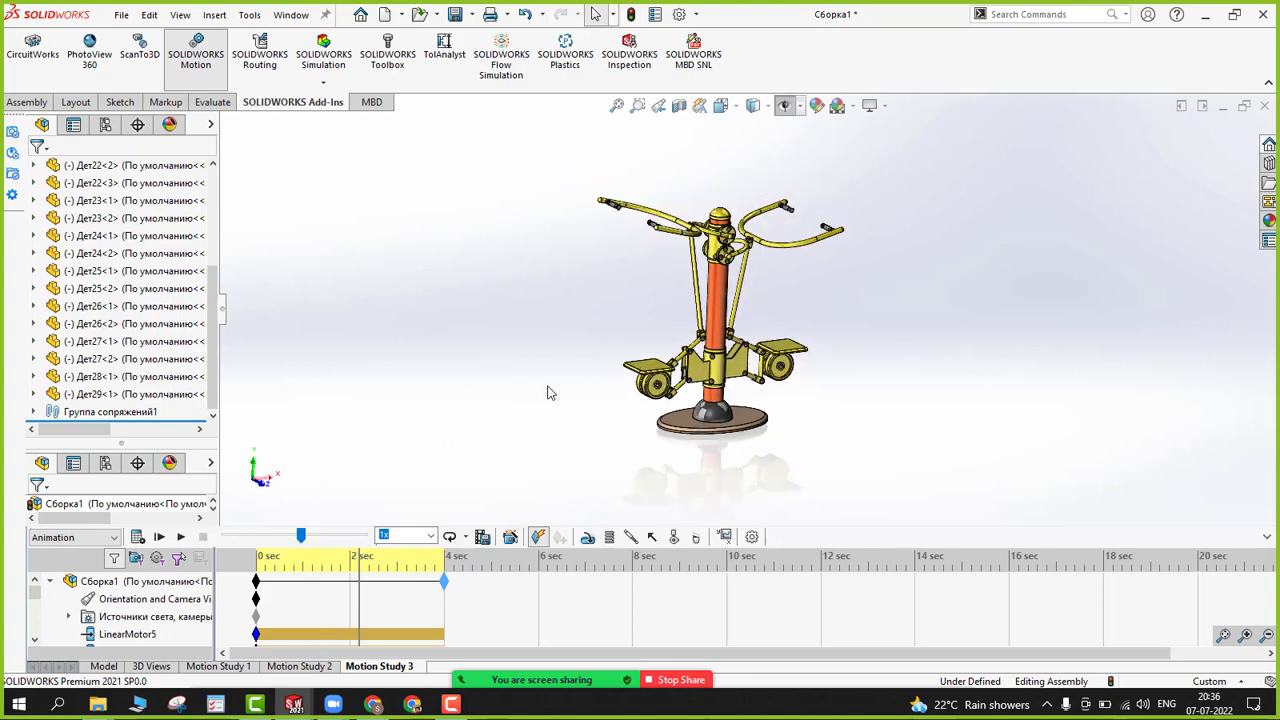
Step: Set up a Rotate model animation in the Animation Wizard with one clockwise rotation about the Y-axis
click(509, 538)
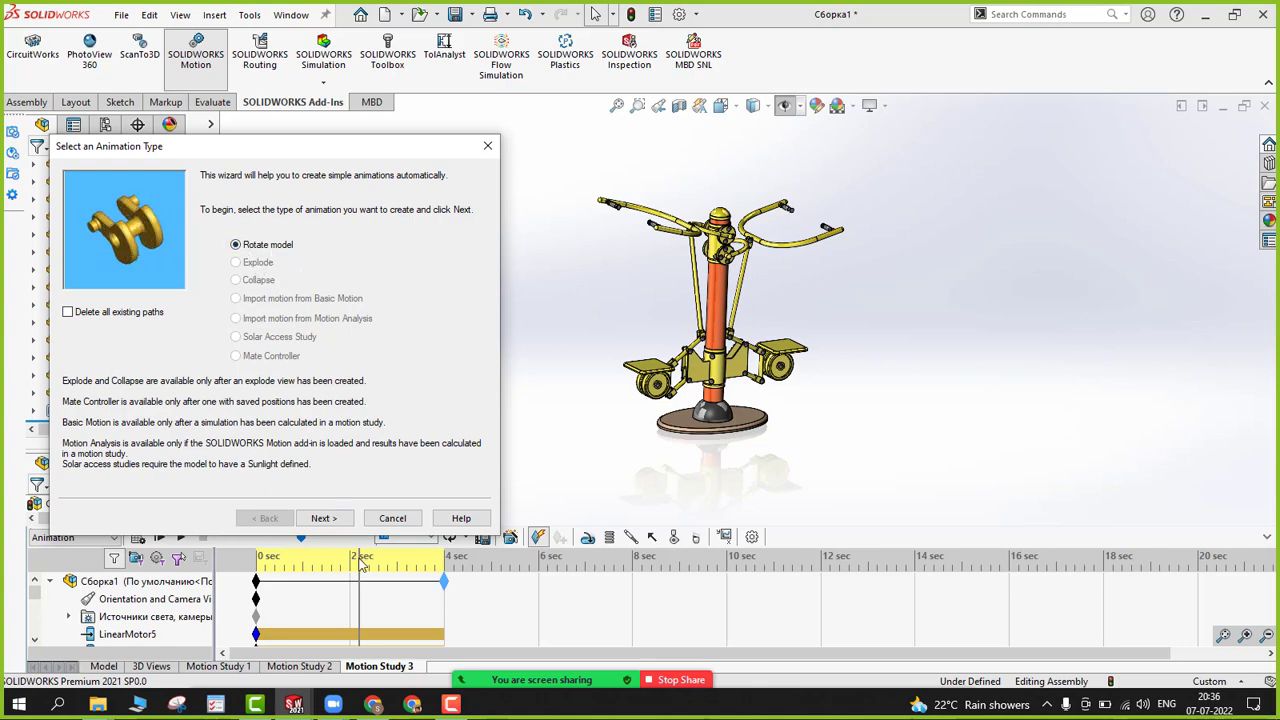
click(323, 518)
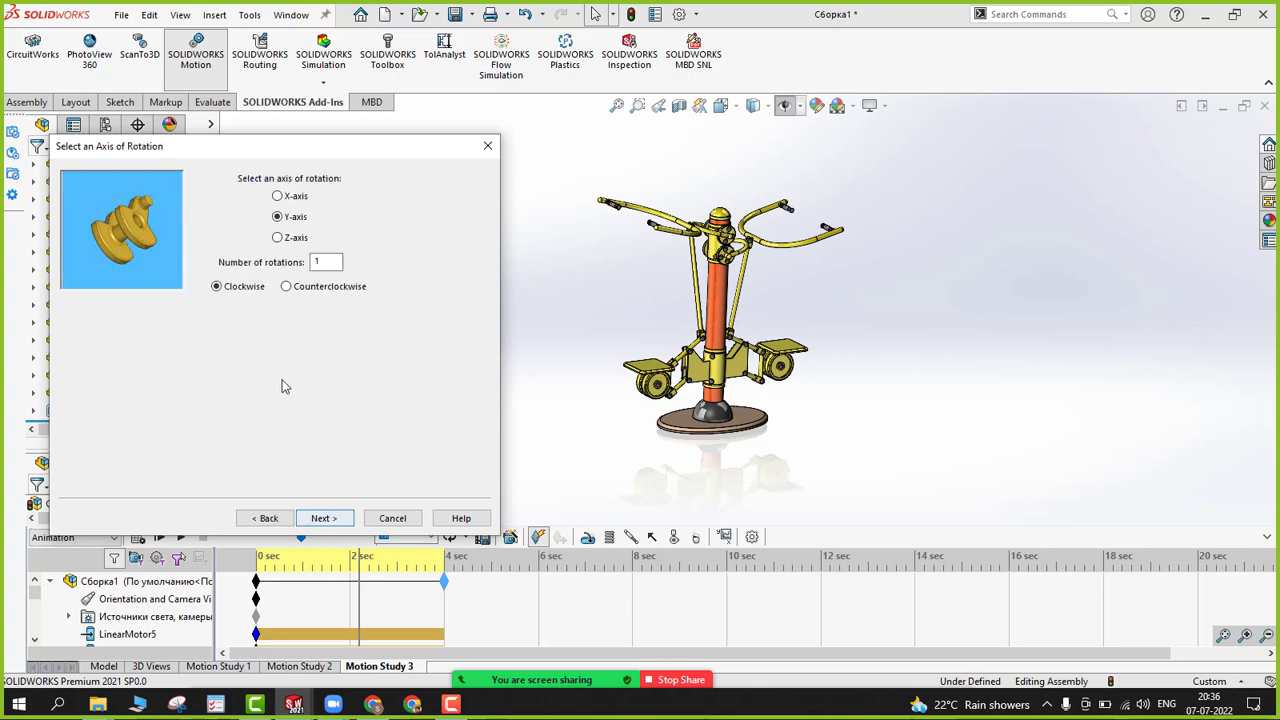
drag(323, 146, 982, 223)
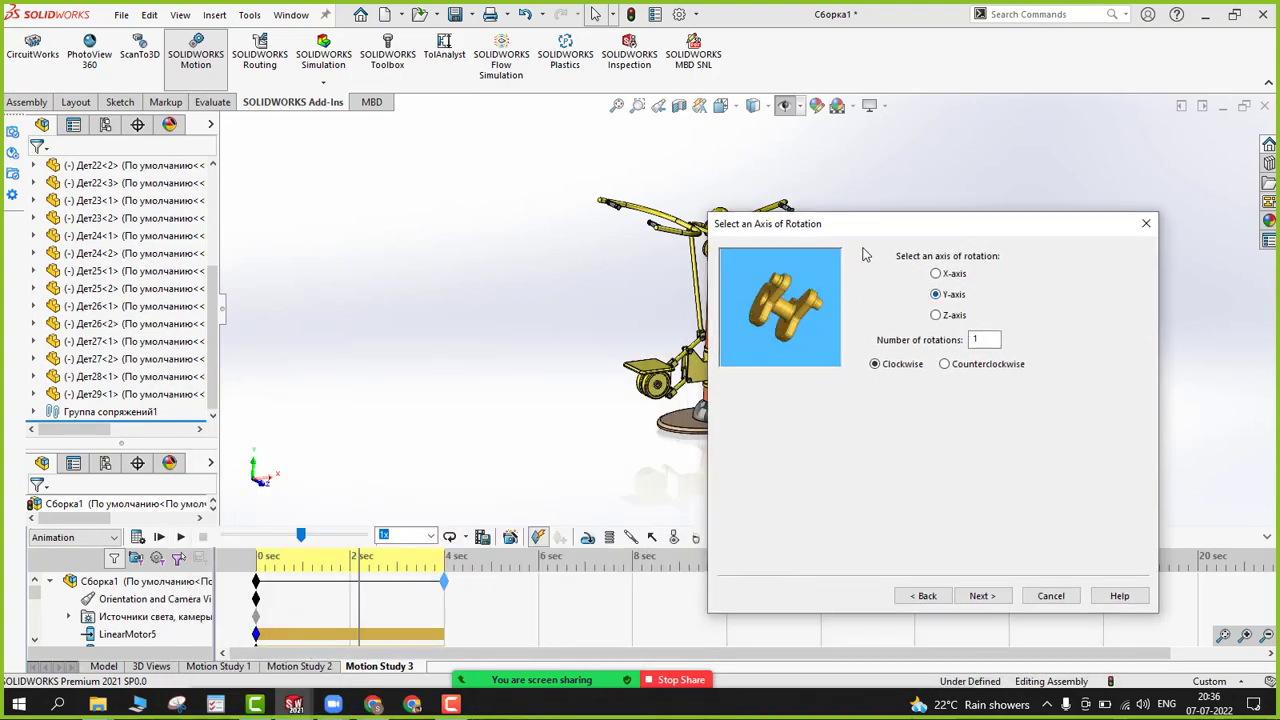
drag(886, 226, 200, 205)
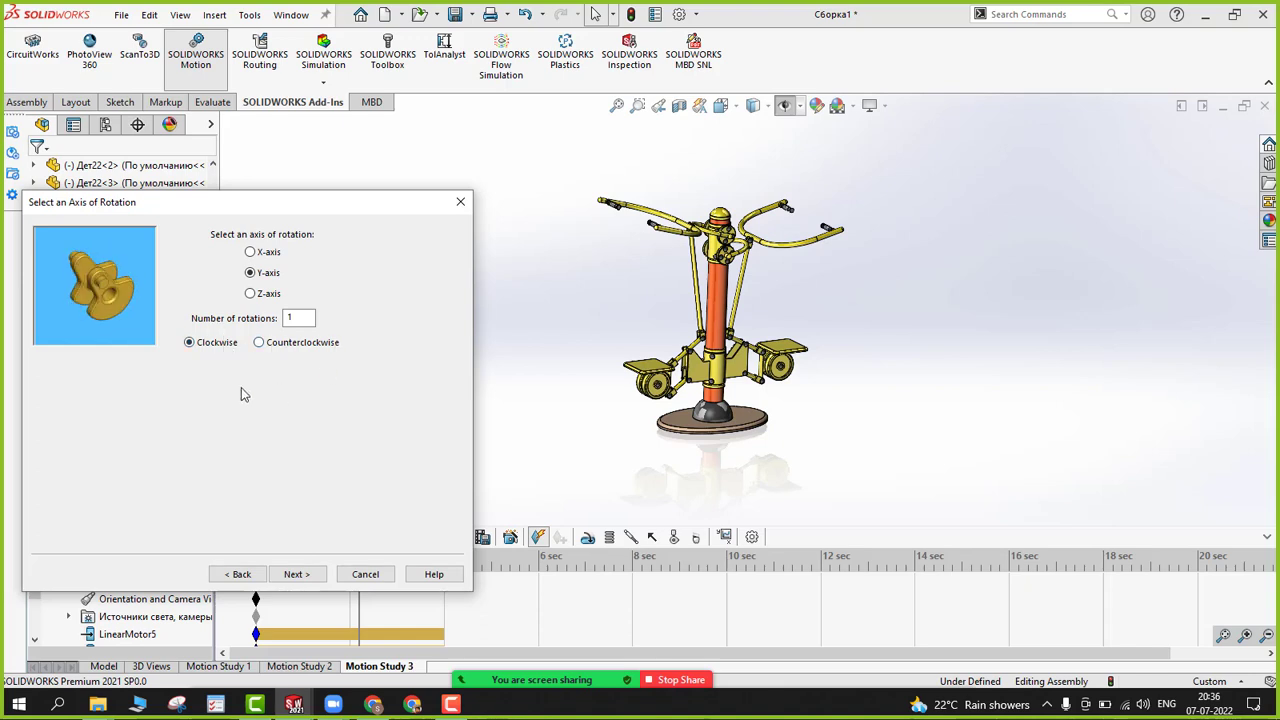
drag(250, 201, 364, 168)
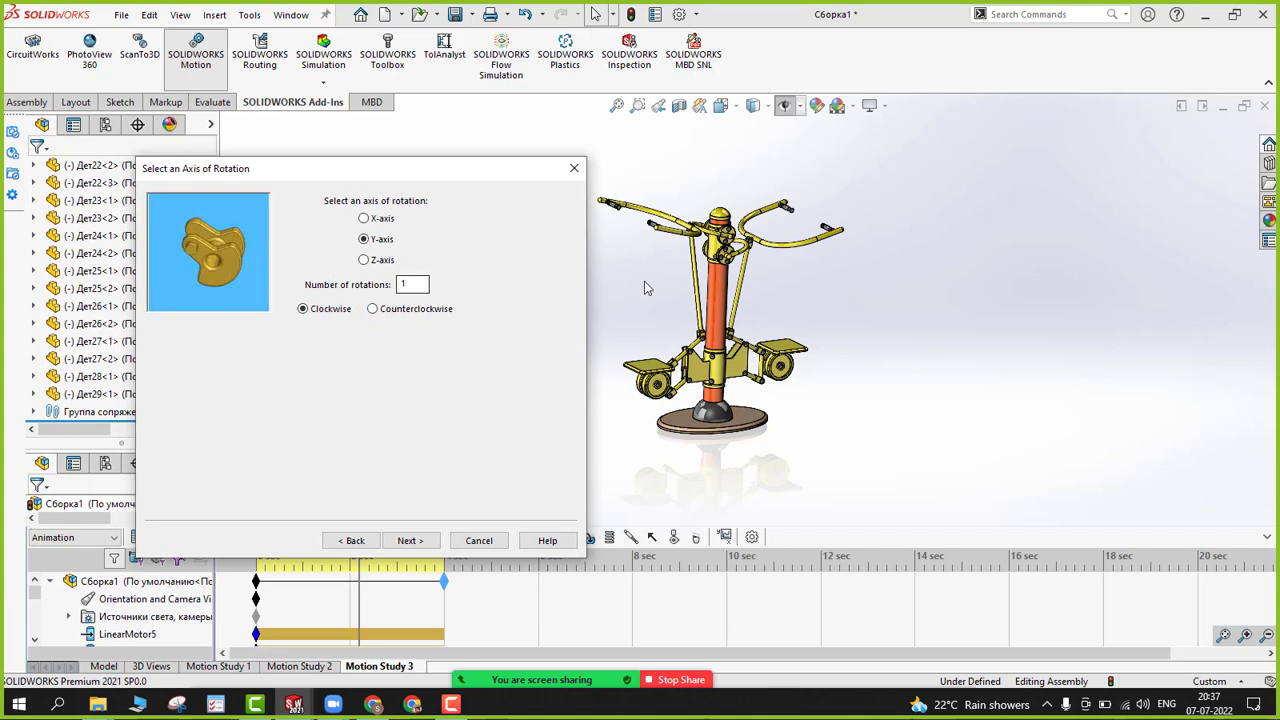
click(409, 540)
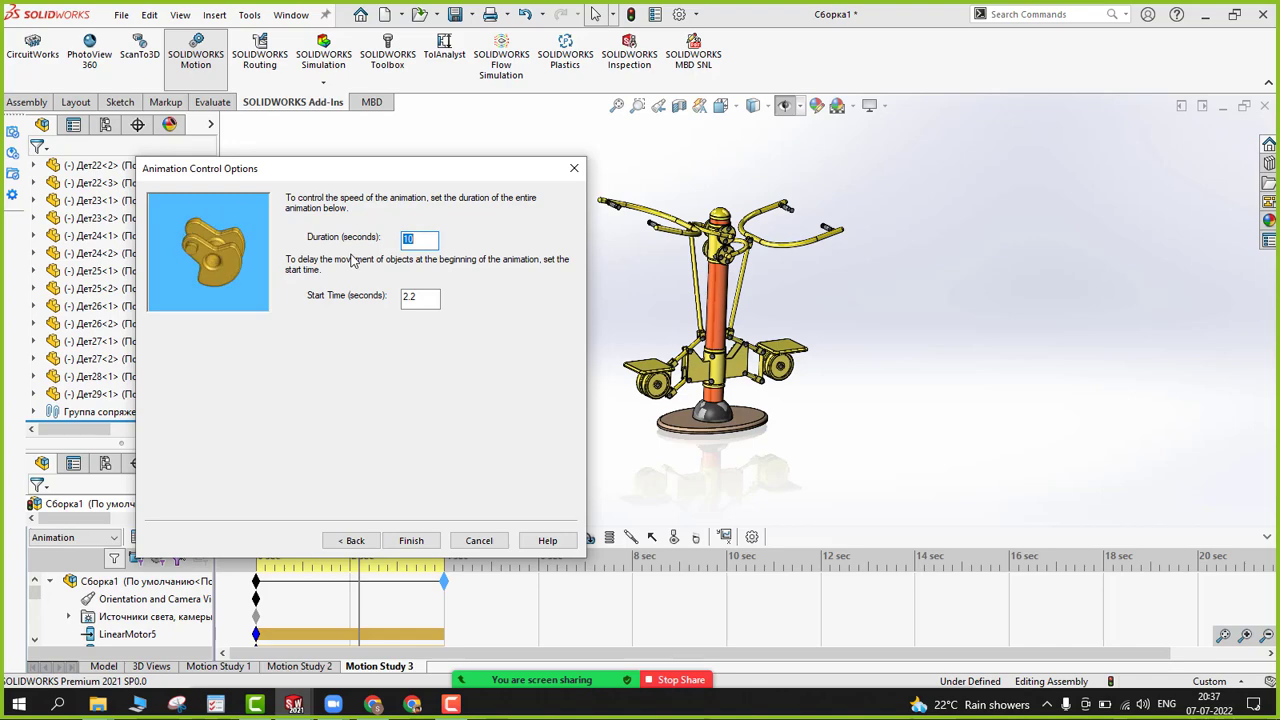
Step: Set the model rotation's duration to 4 seconds and its start time to 0 seconds, and finish the wizard
click(432, 238)
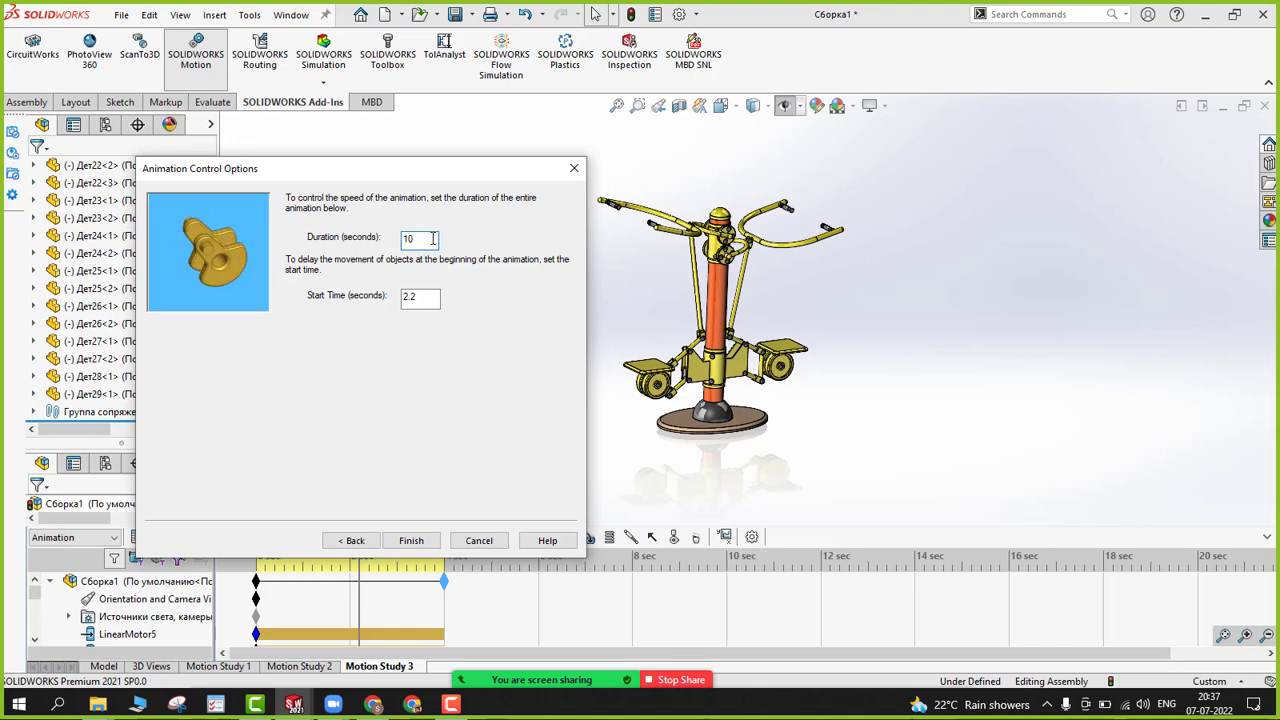
drag(418, 172, 893, 233)
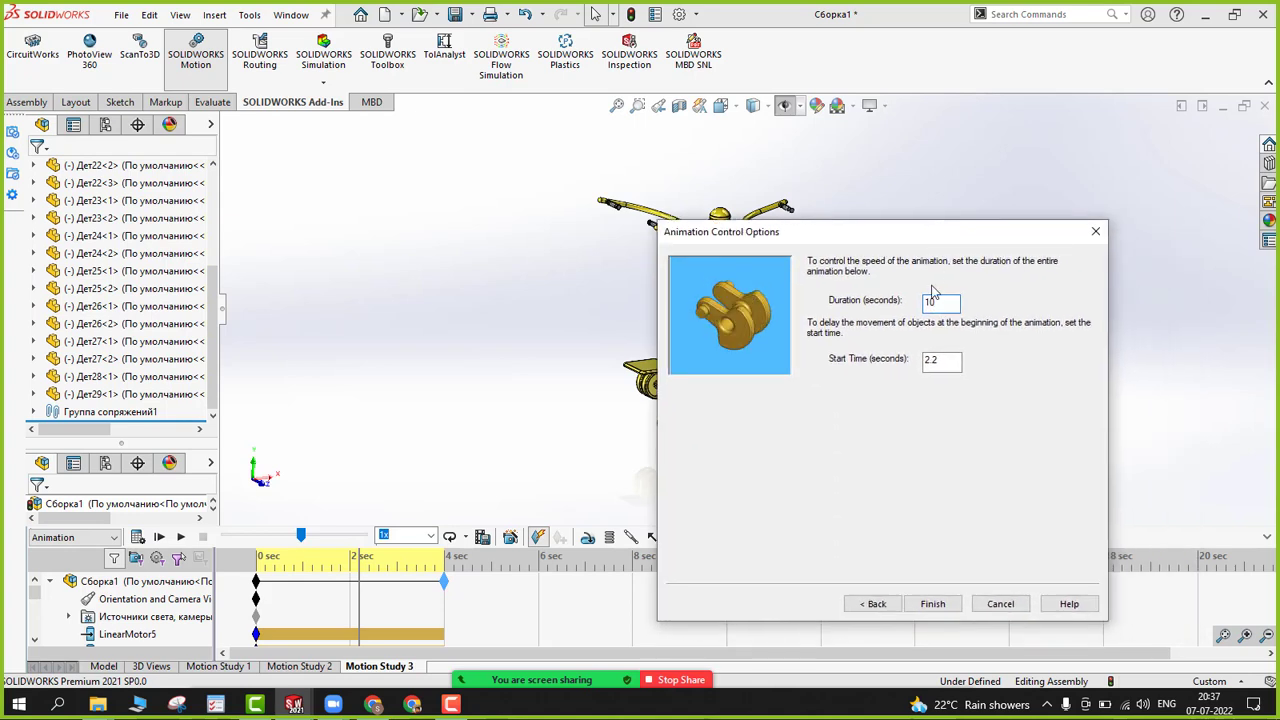
double_click(936, 302)
text(4)
key(Tab)
text(0)
drag(852, 233, 300, 153)
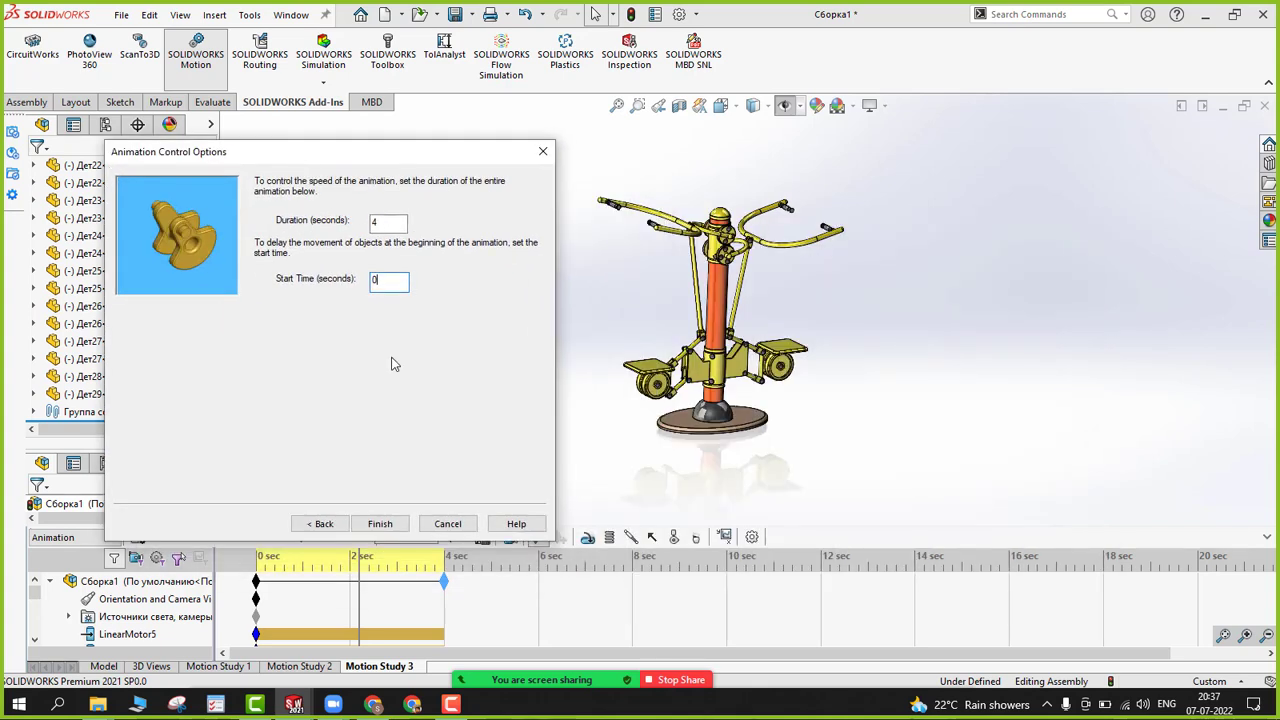
click(381, 525)
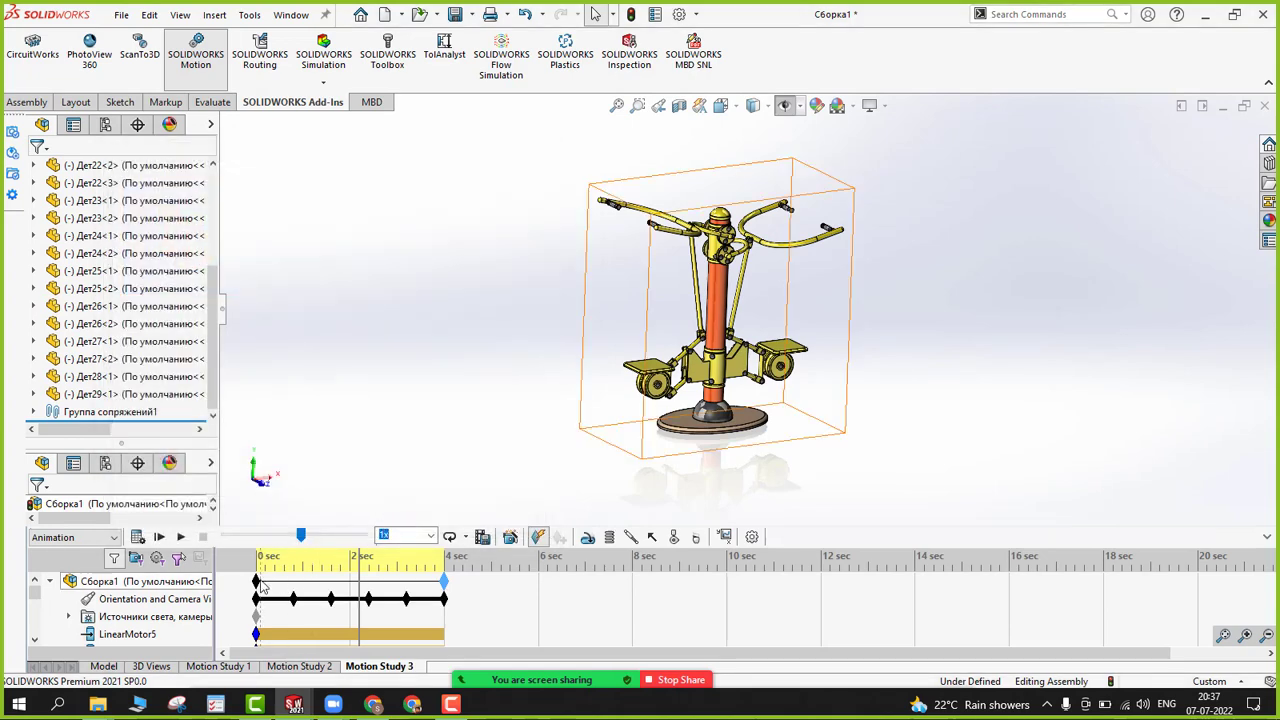
Step: Check the model rotation by scrubbing through the timeline and playing the animation from 0 seconds
drag(358, 567, 382, 557)
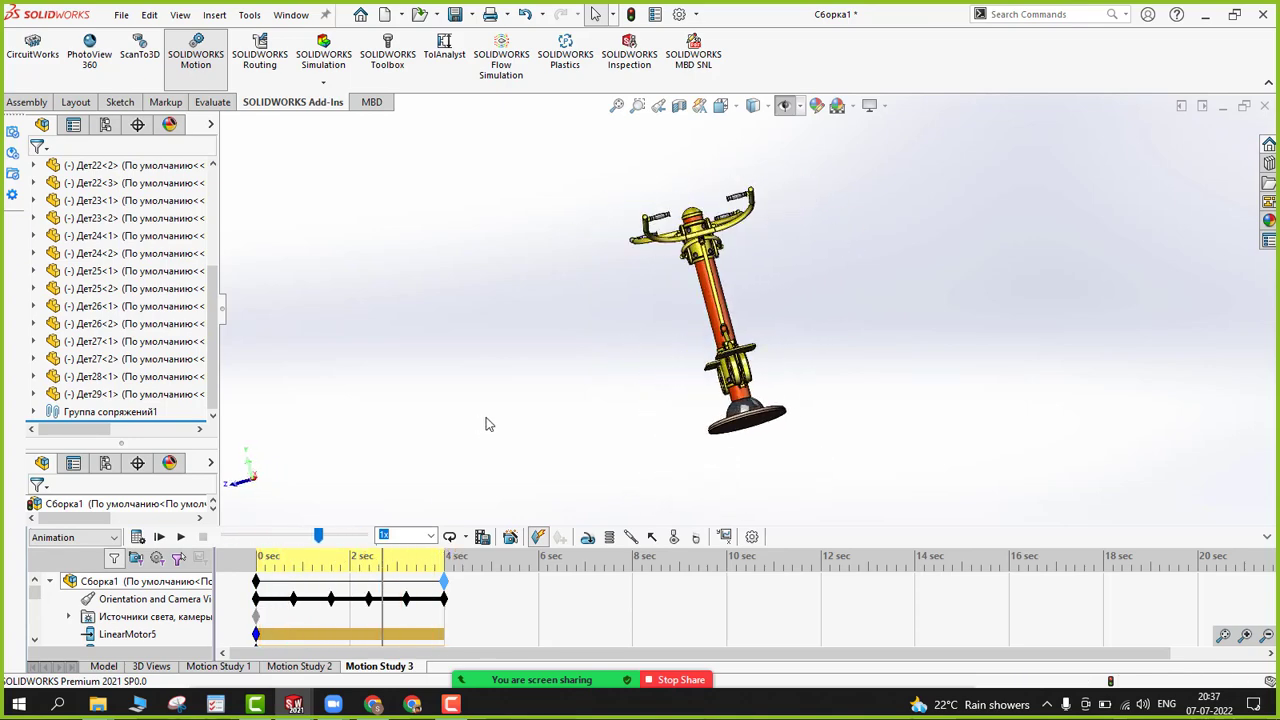
middle_drag(487, 424, 552, 384)
key(ctrl+1)
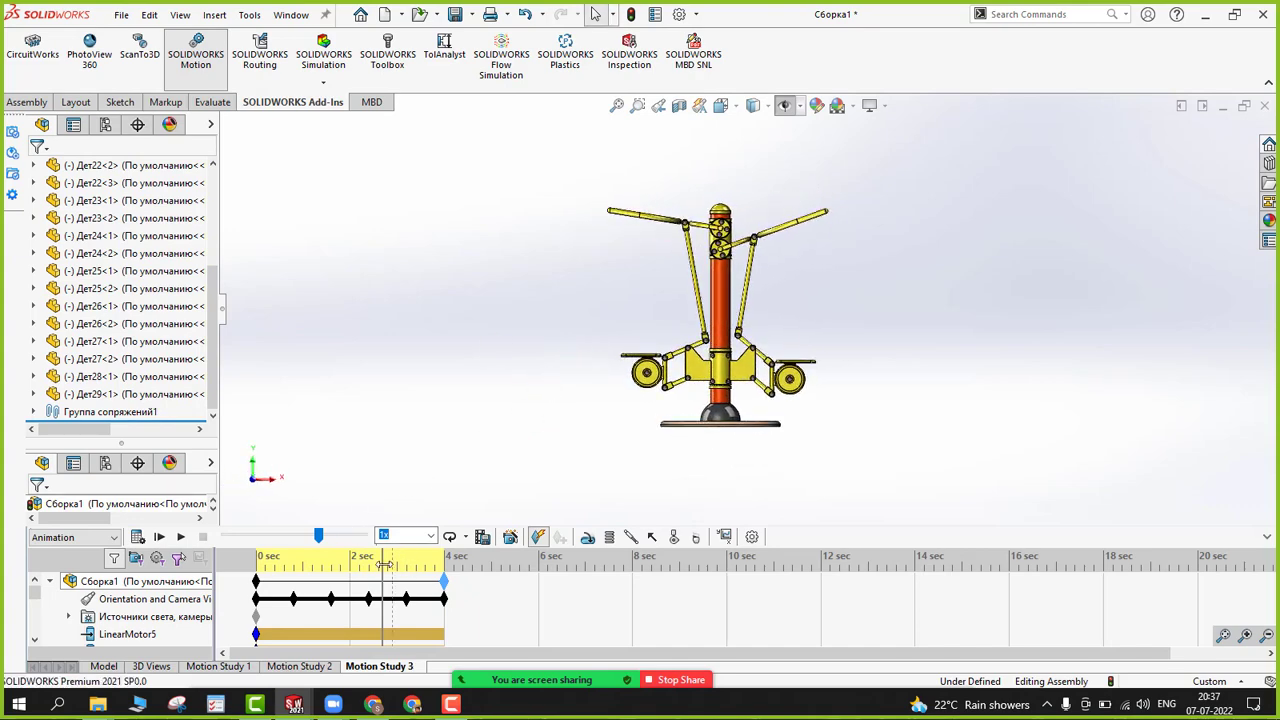
drag(295, 566, 250, 566)
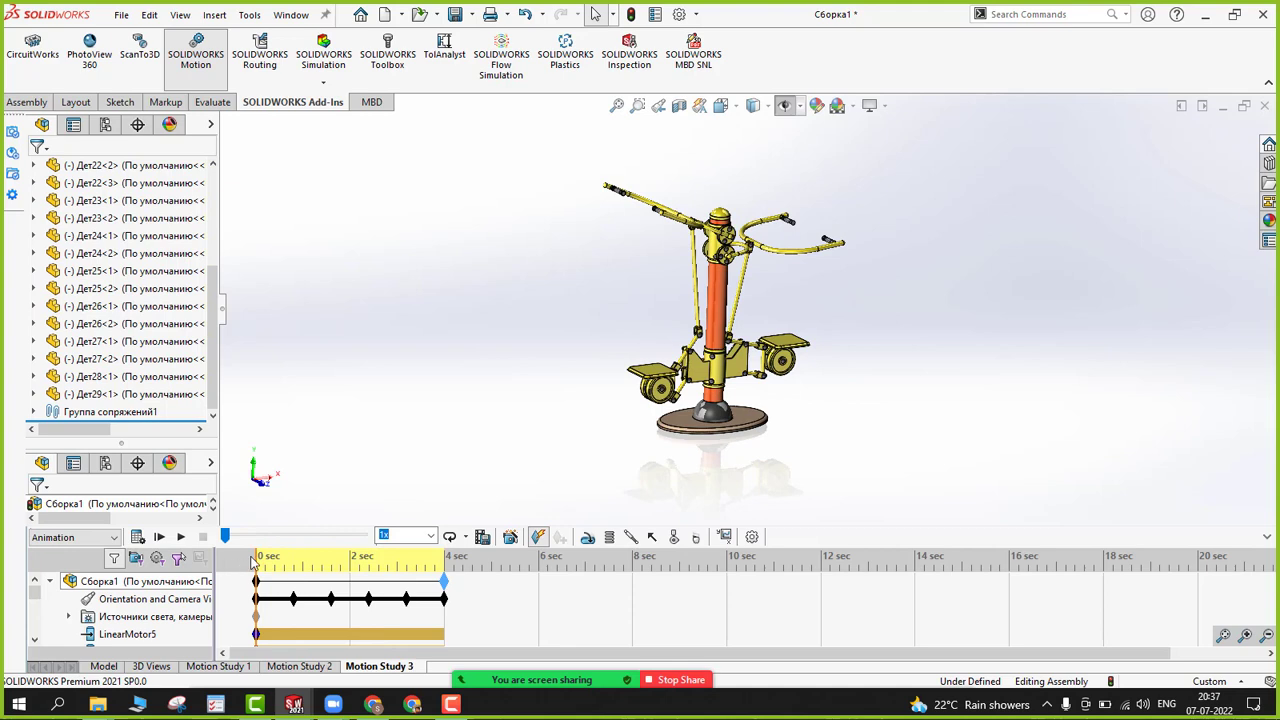
middle_drag(391, 450, 394, 397)
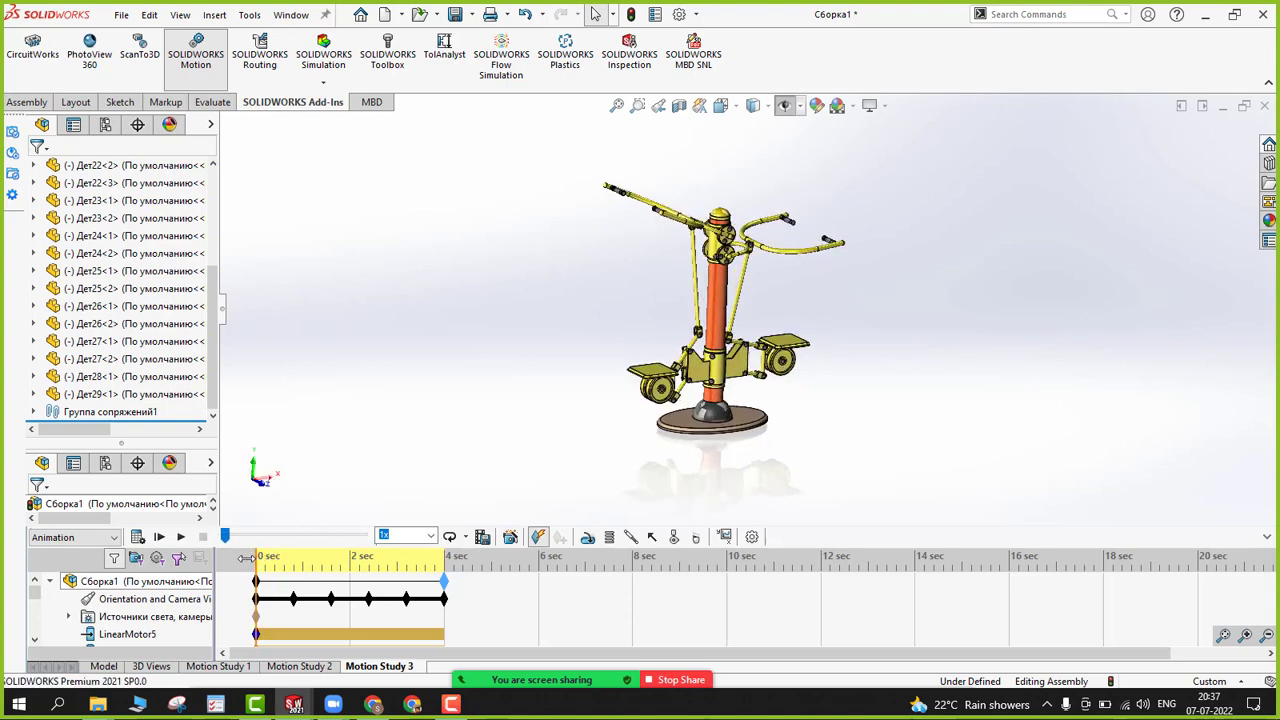
click(183, 538)
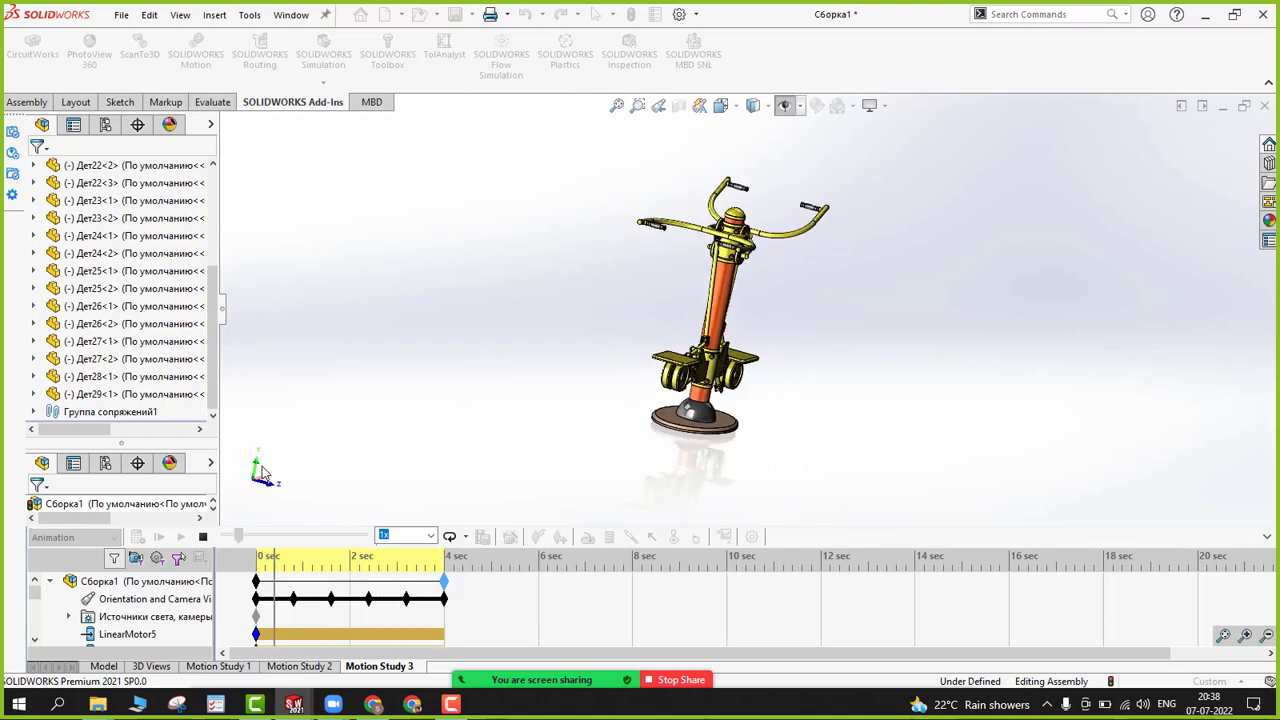
click(202, 537)
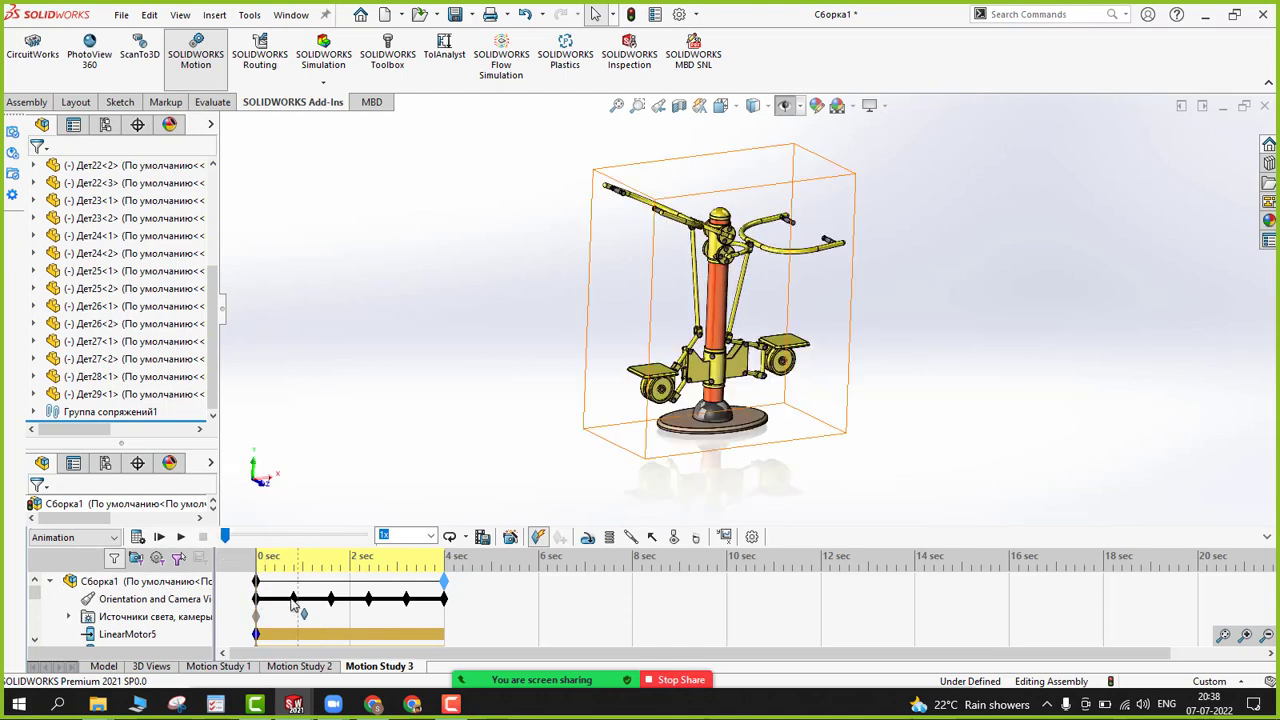
Step: Delete all Orientation and Camera Views keys after 0 seconds to remove the model rotation
right_click(444, 599)
click(460, 523)
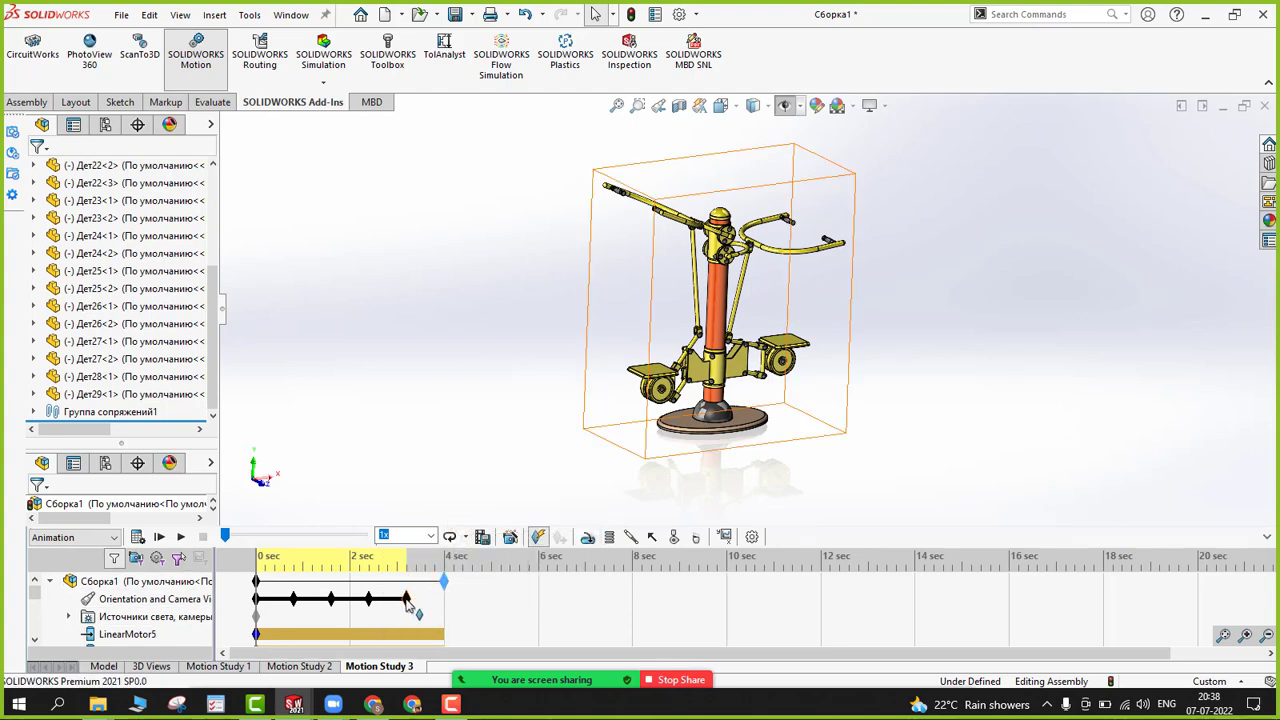
right_click(407, 600)
click(455, 523)
right_click(370, 600)
click(405, 523)
right_click(332, 599)
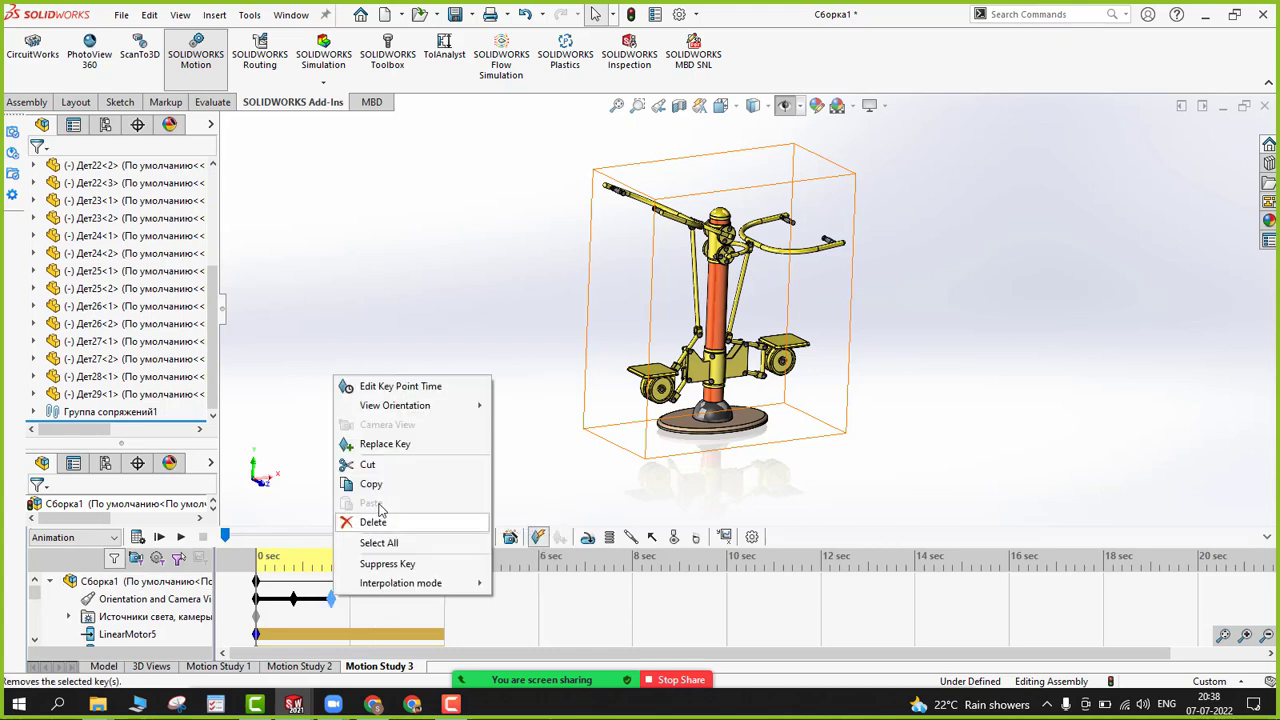
click(378, 521)
right_click(293, 599)
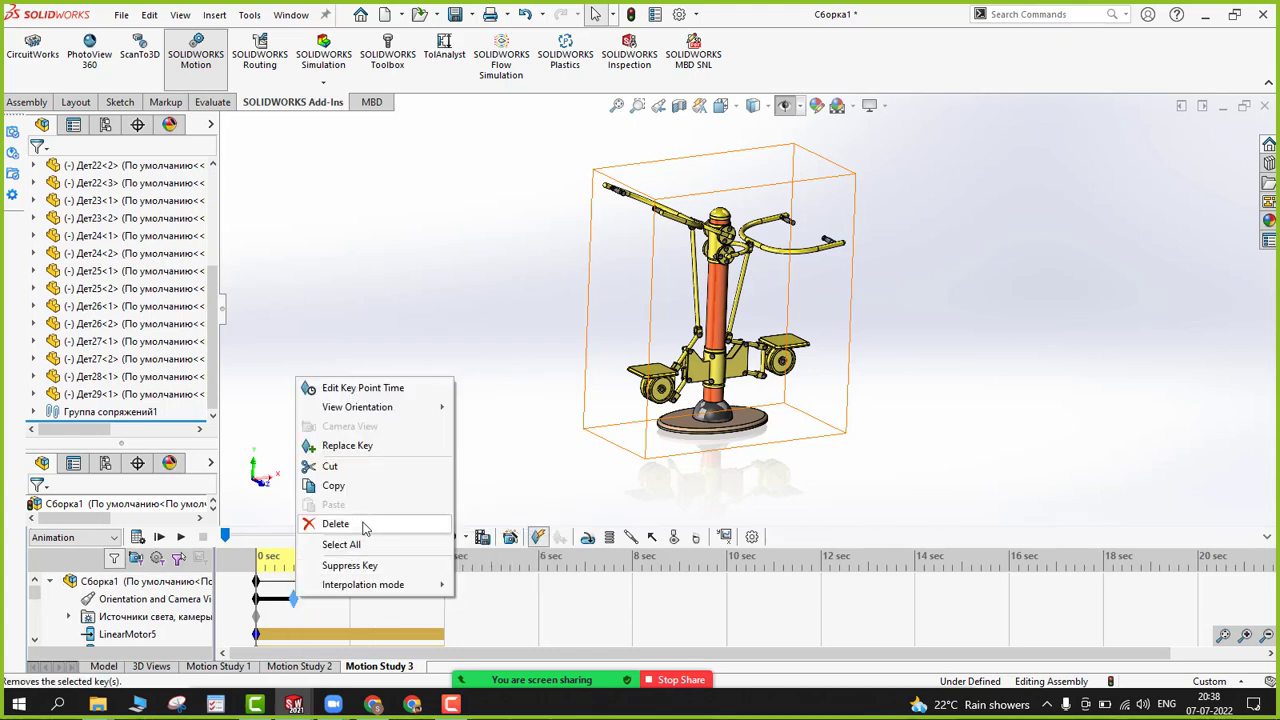
click(334, 521)
Step: Switch to the front view and replace the Orientation and Camera Views key at 0 seconds with it
middle_drag(474, 451, 491, 400)
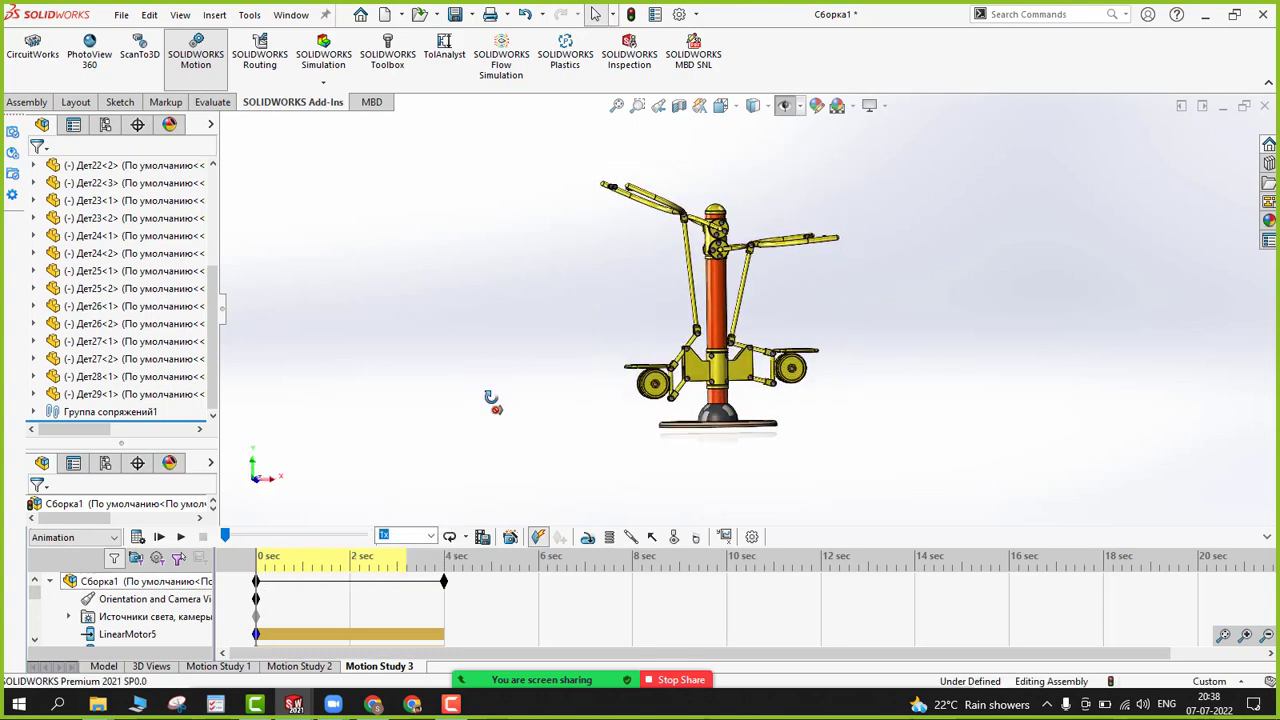
key(ctrl+1)
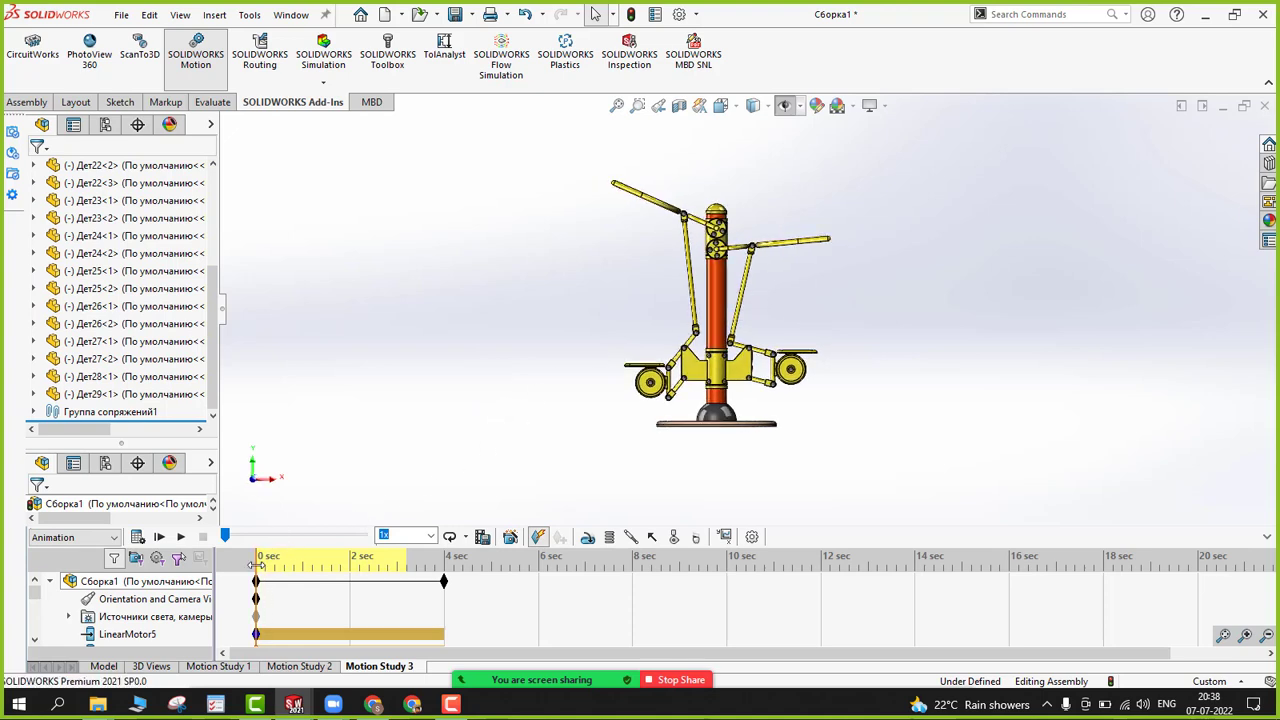
key(ctrl+7)
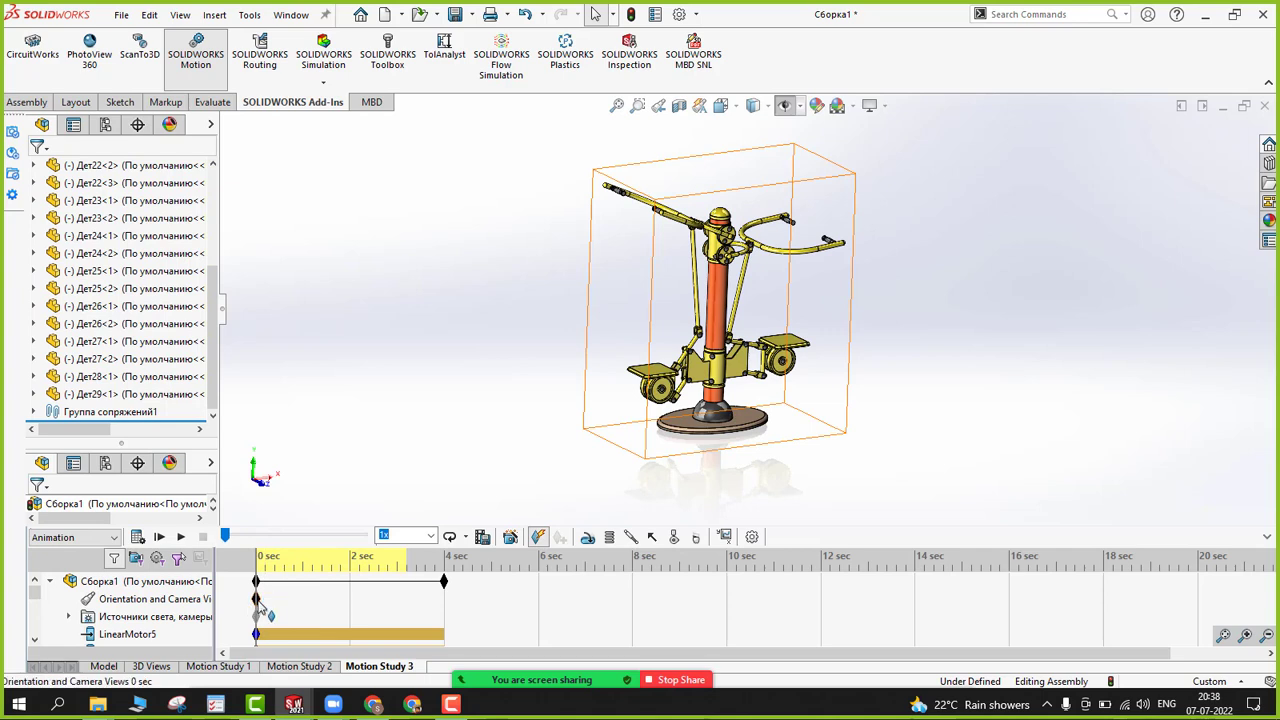
right_click(257, 600)
click(307, 488)
key(ctrl+1)
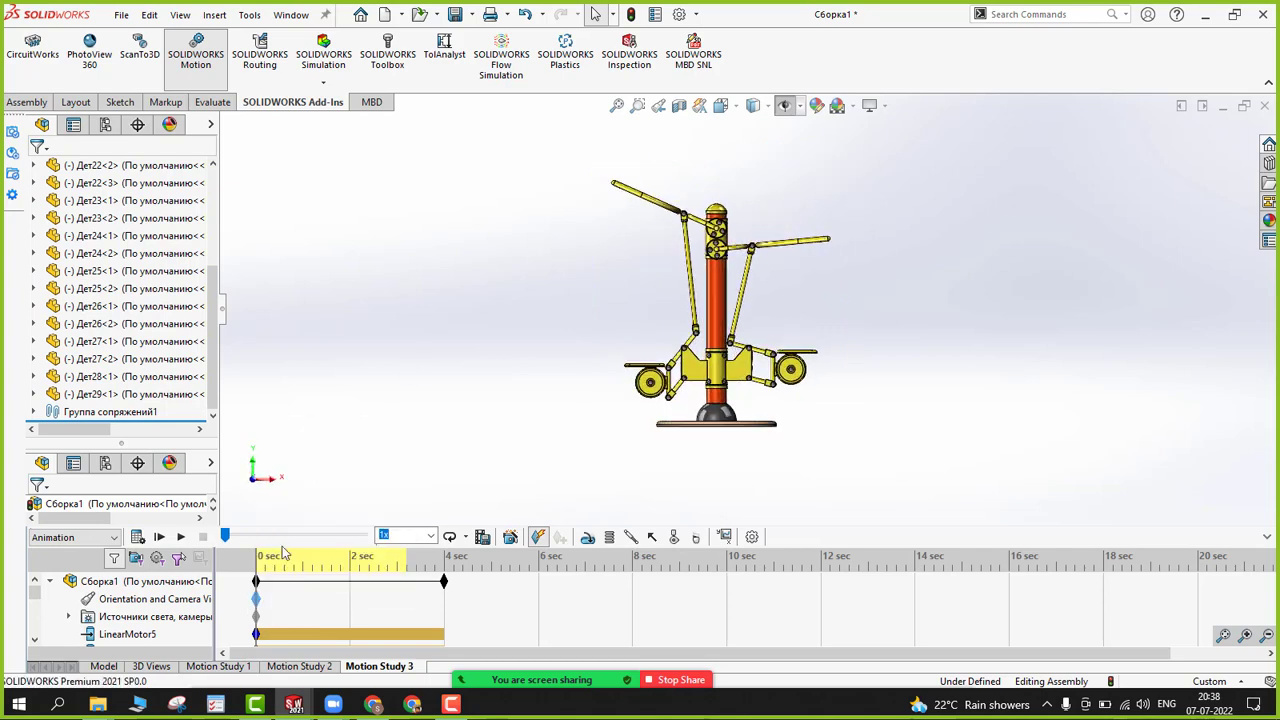
right_click(258, 604)
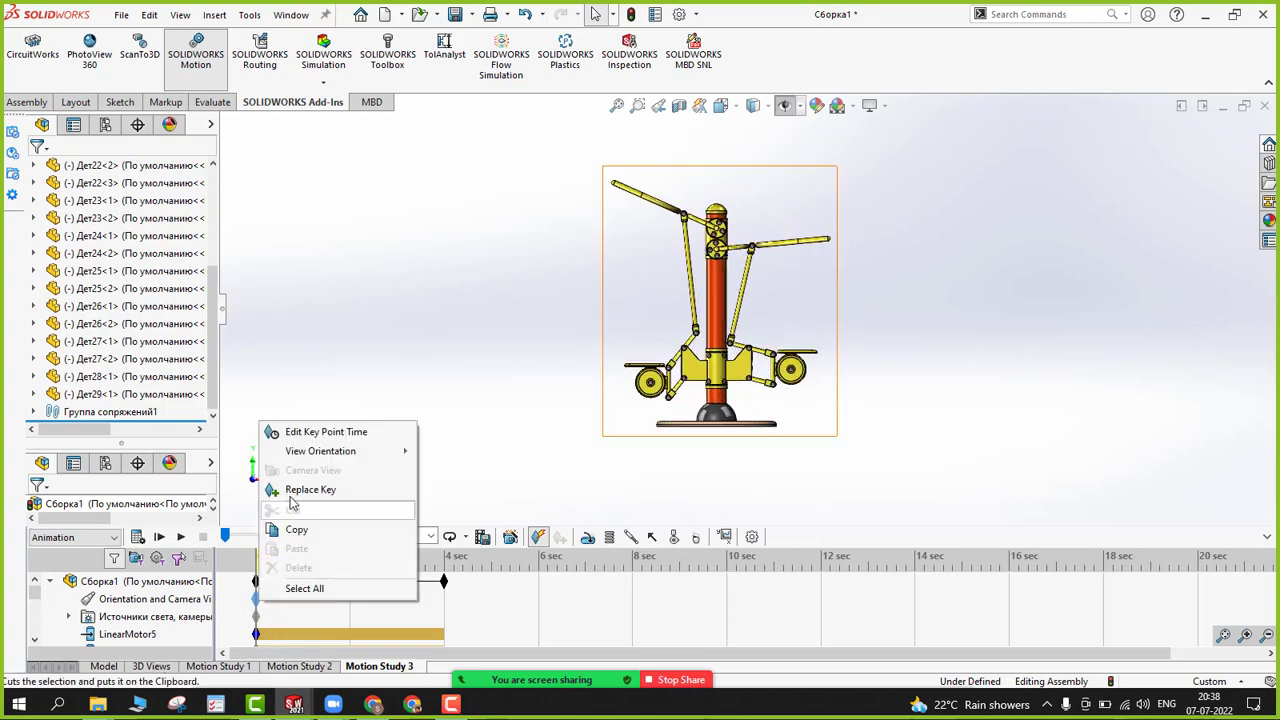
click(331, 490)
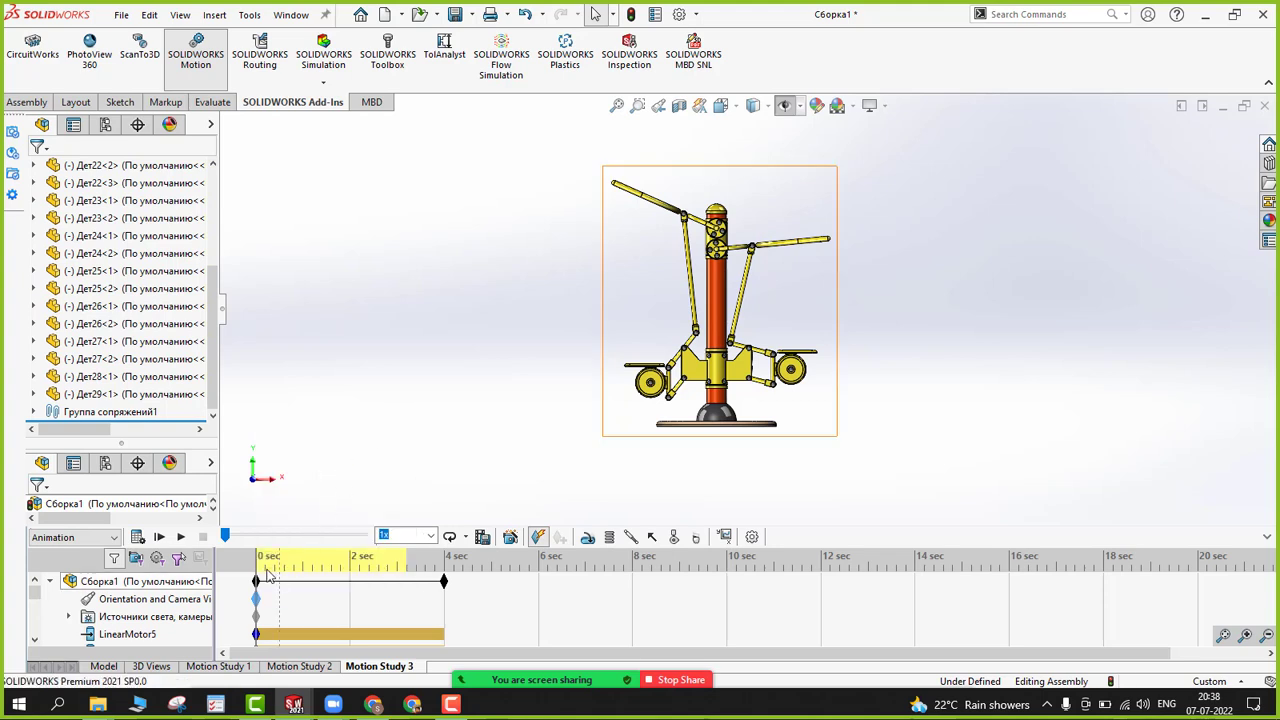
mouse_move(279, 566)
mouse_down()
mouse_move(312, 566)
mouse_move(256, 566)
mouse_up()
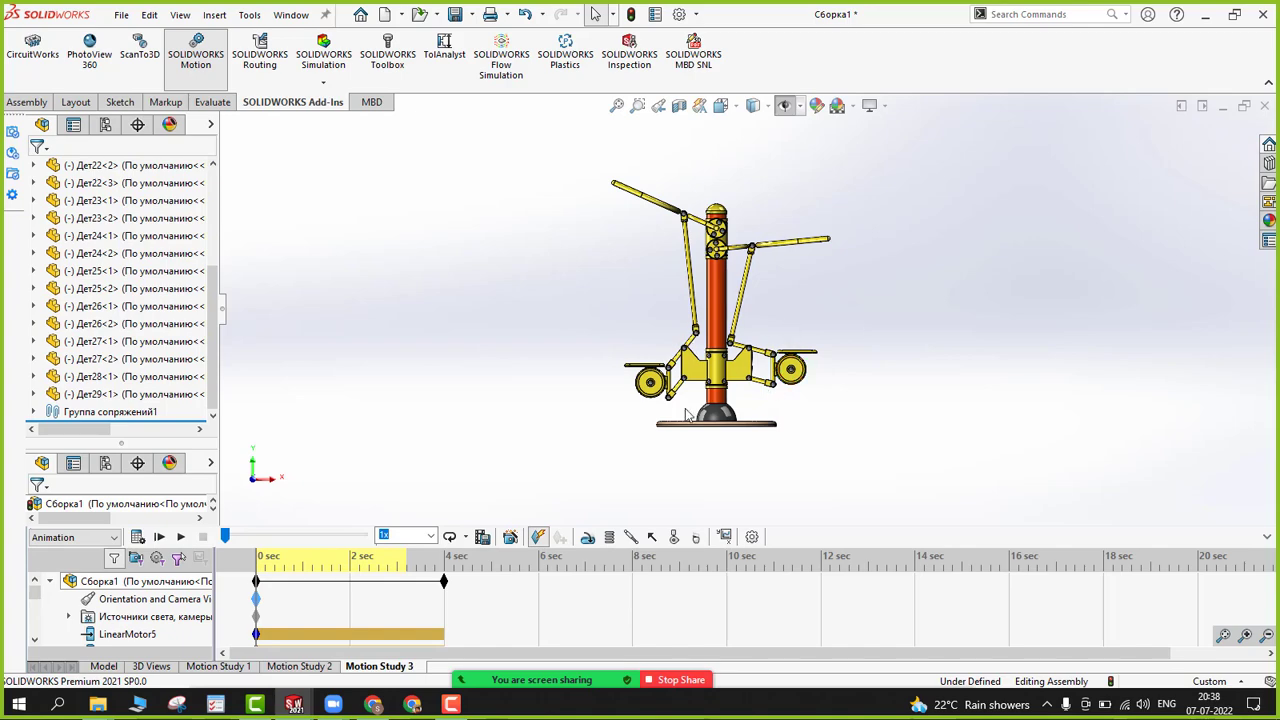
Step: Add a 4-second model rotation starting at 0 seconds with the animation wizard, and preview it by scrubbing the timeline and calculating the study
click(510, 538)
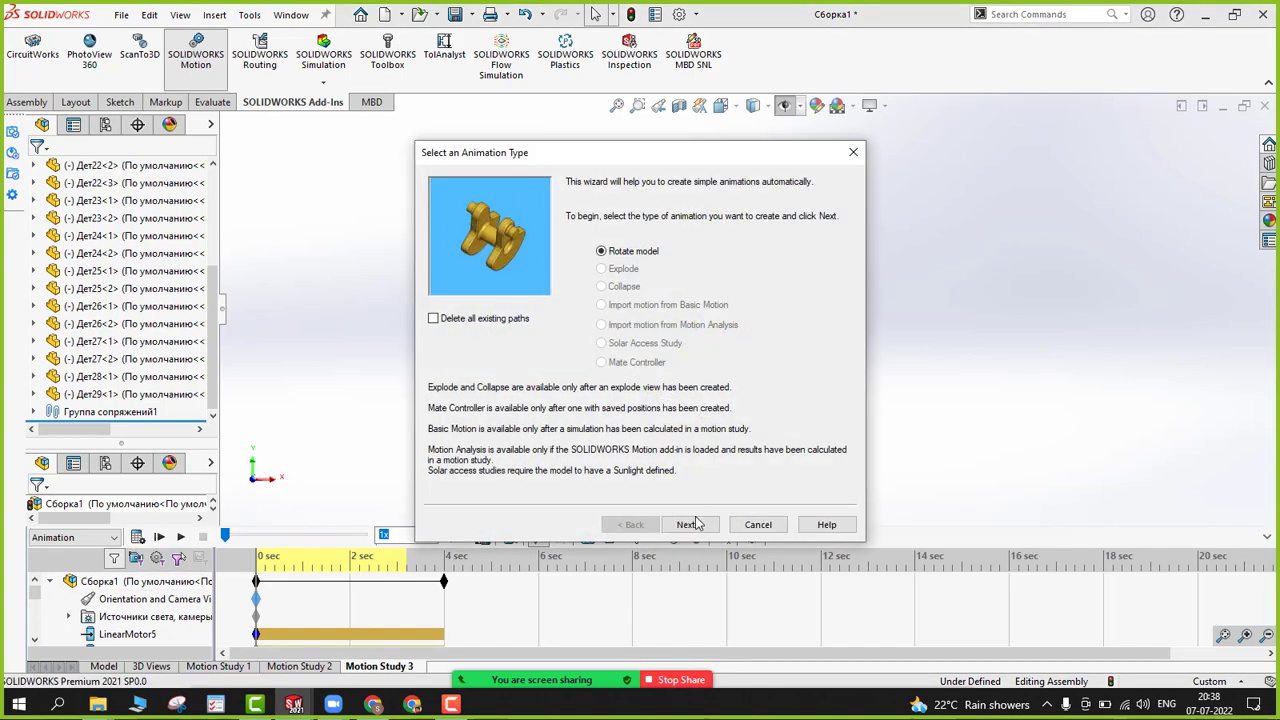
click(693, 524)
click(693, 524)
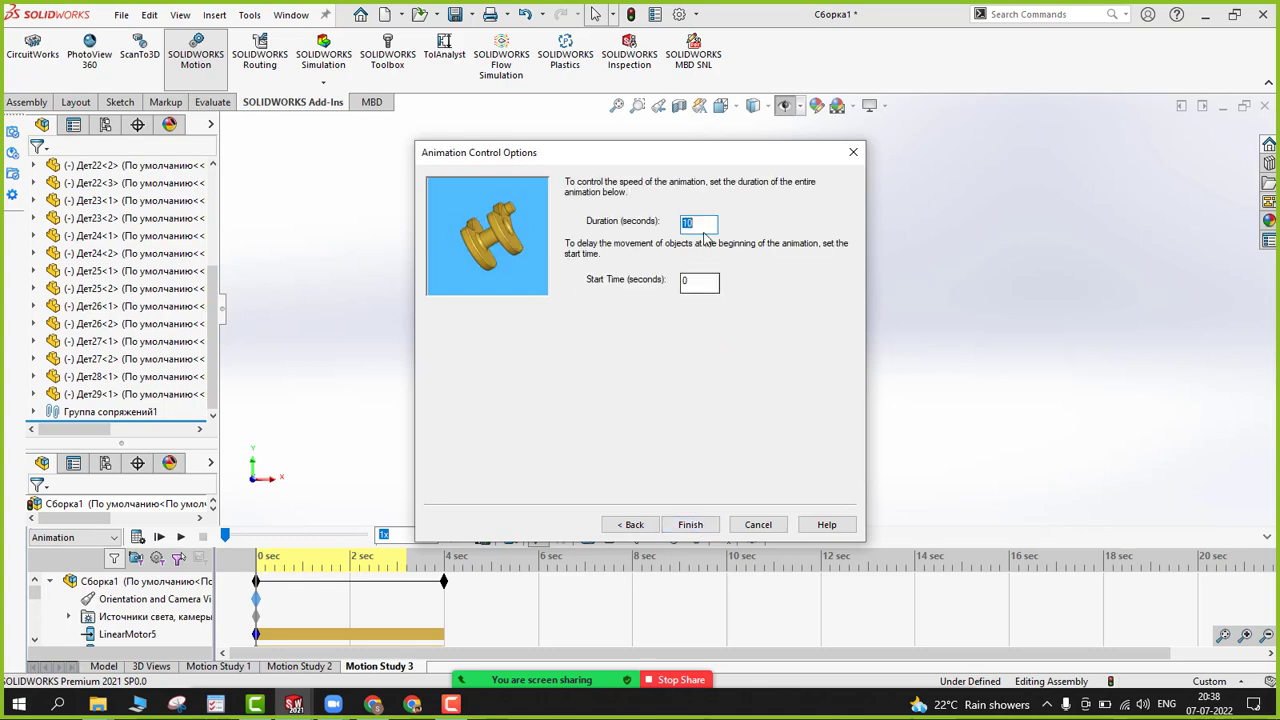
text(4)
click(690, 524)
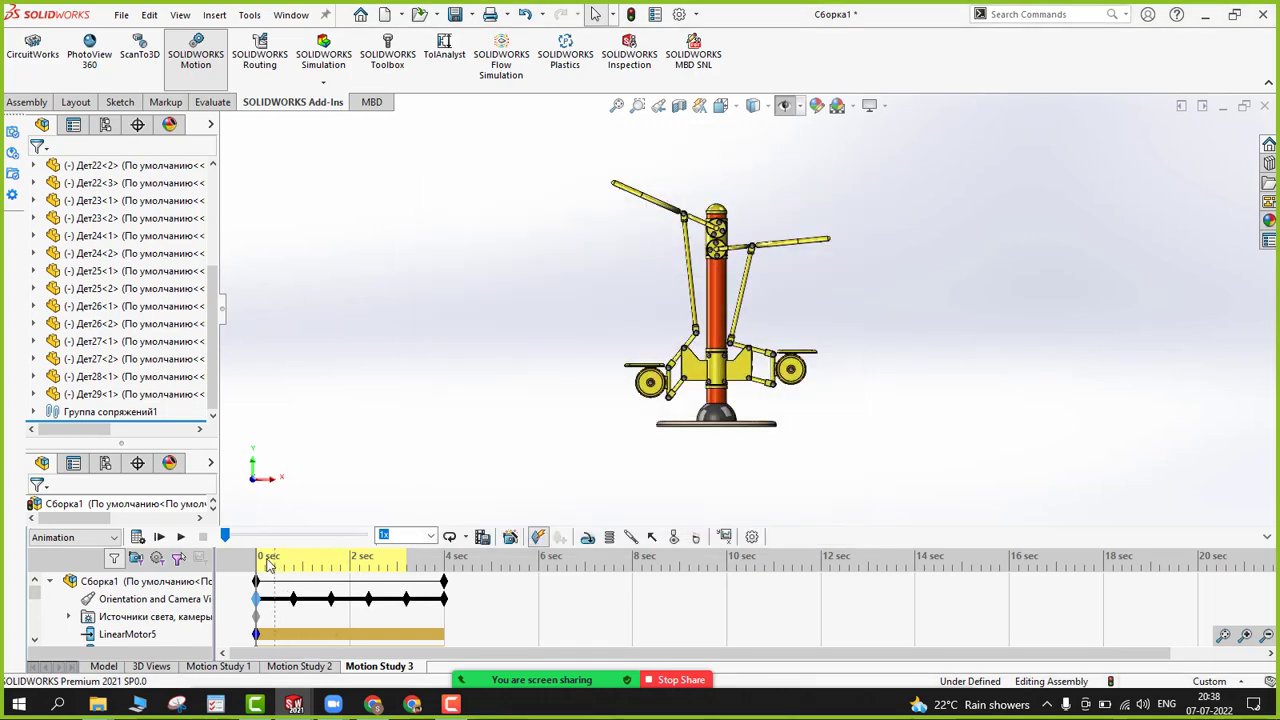
drag(257, 557, 414, 562)
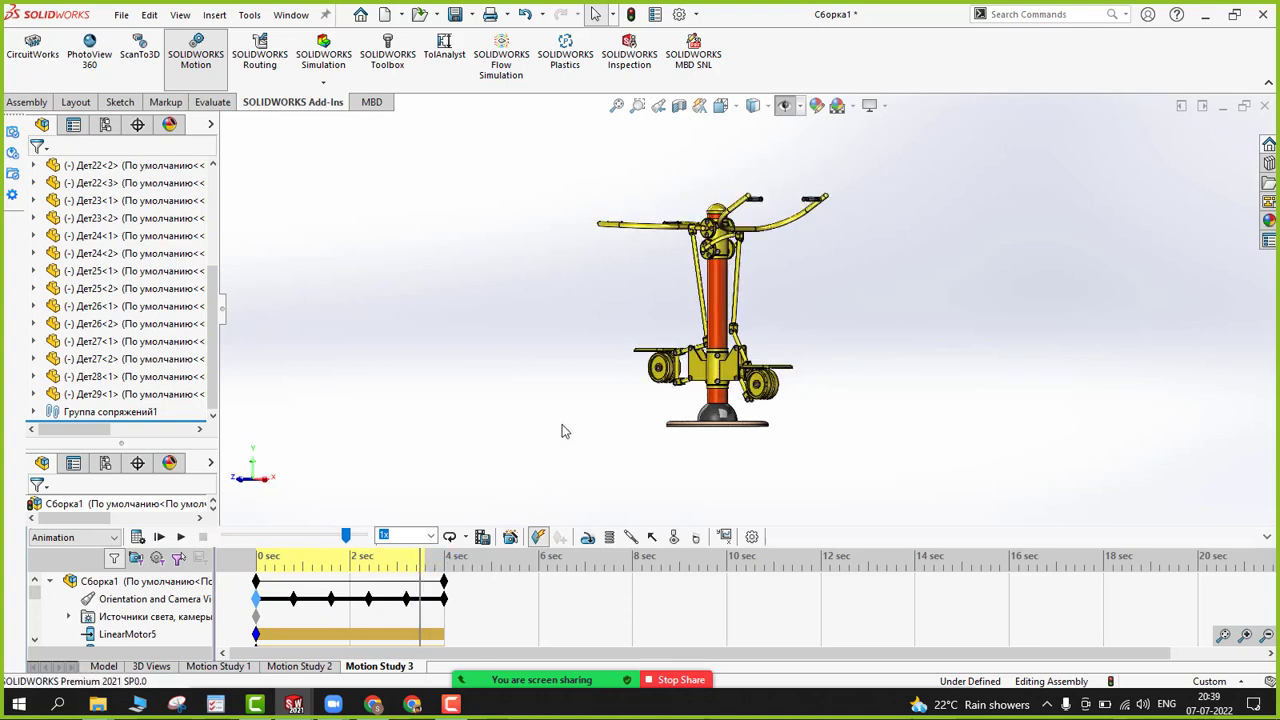
click(139, 538)
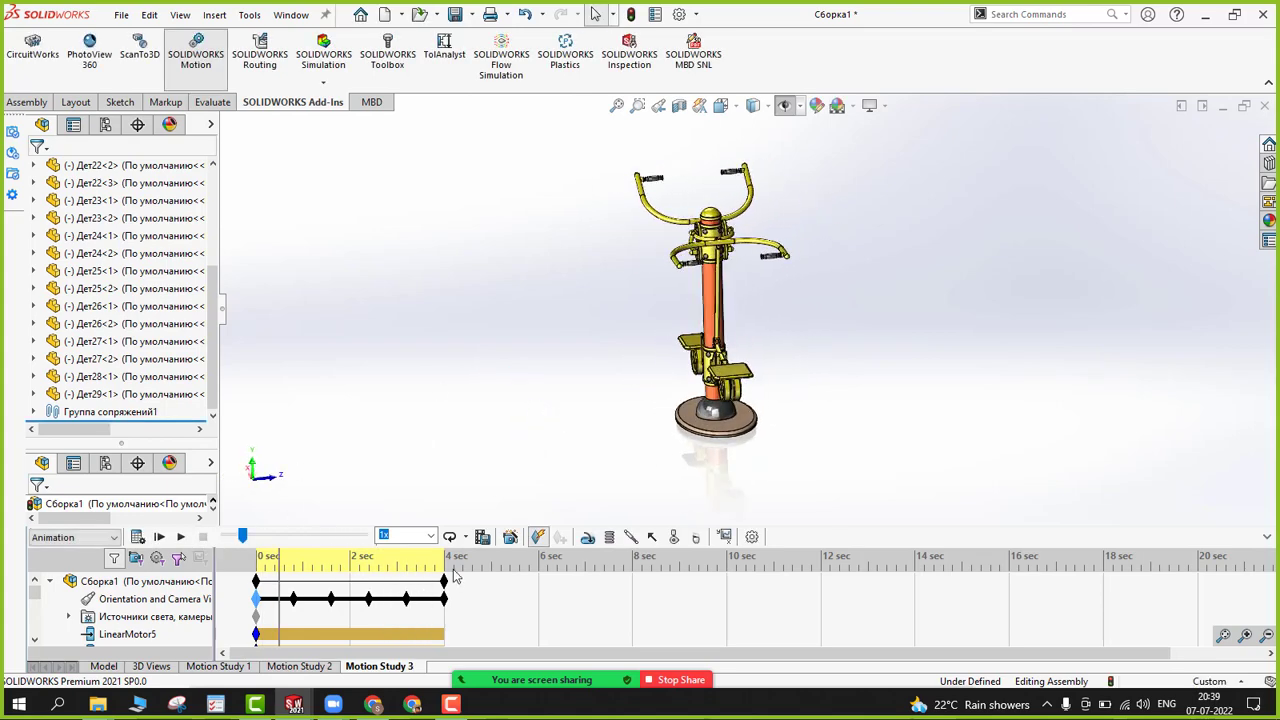
Step: Remove the model rotation again by deleting each of its five Orientation and Camera Views keys after 0 seconds
right_click(445, 599)
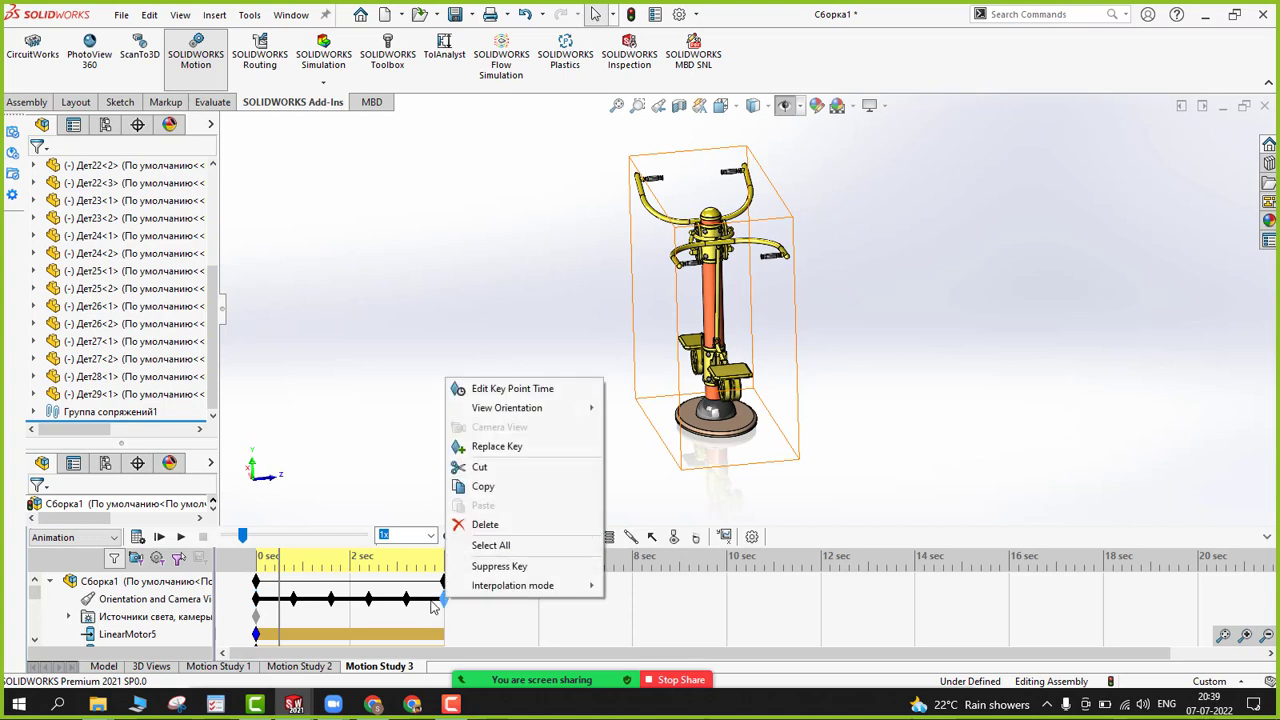
click(462, 524)
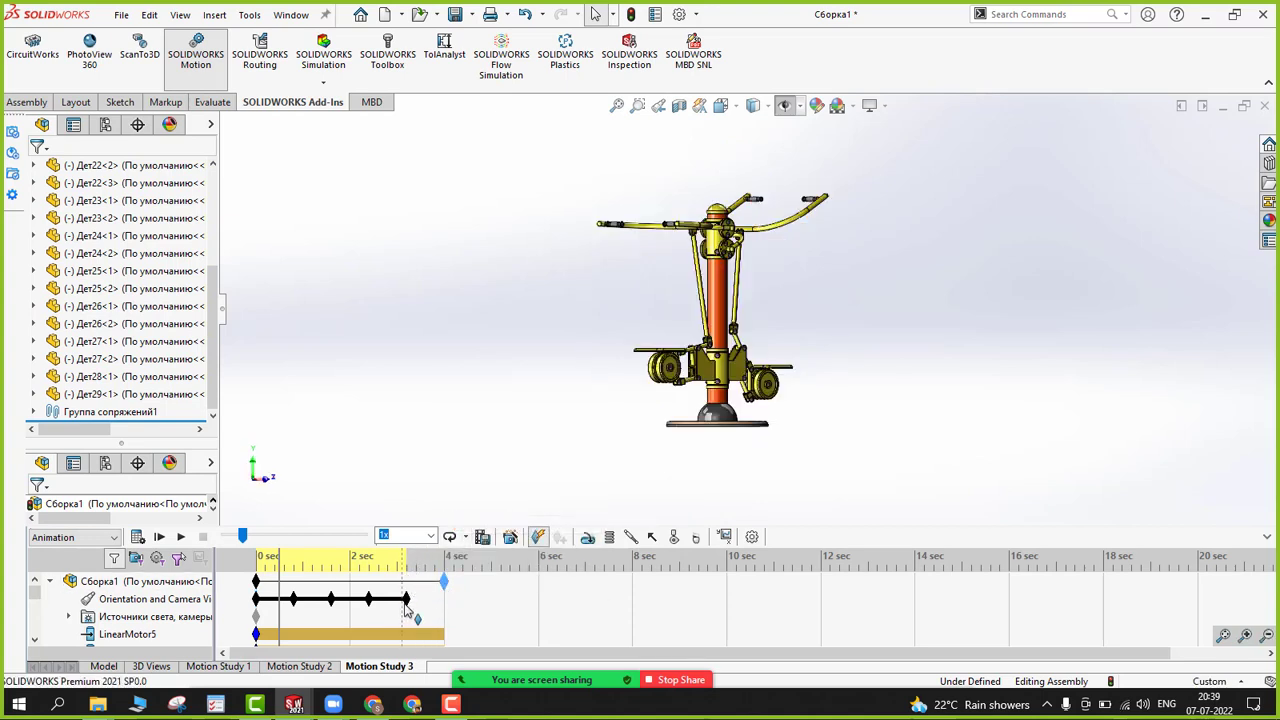
right_click(406, 601)
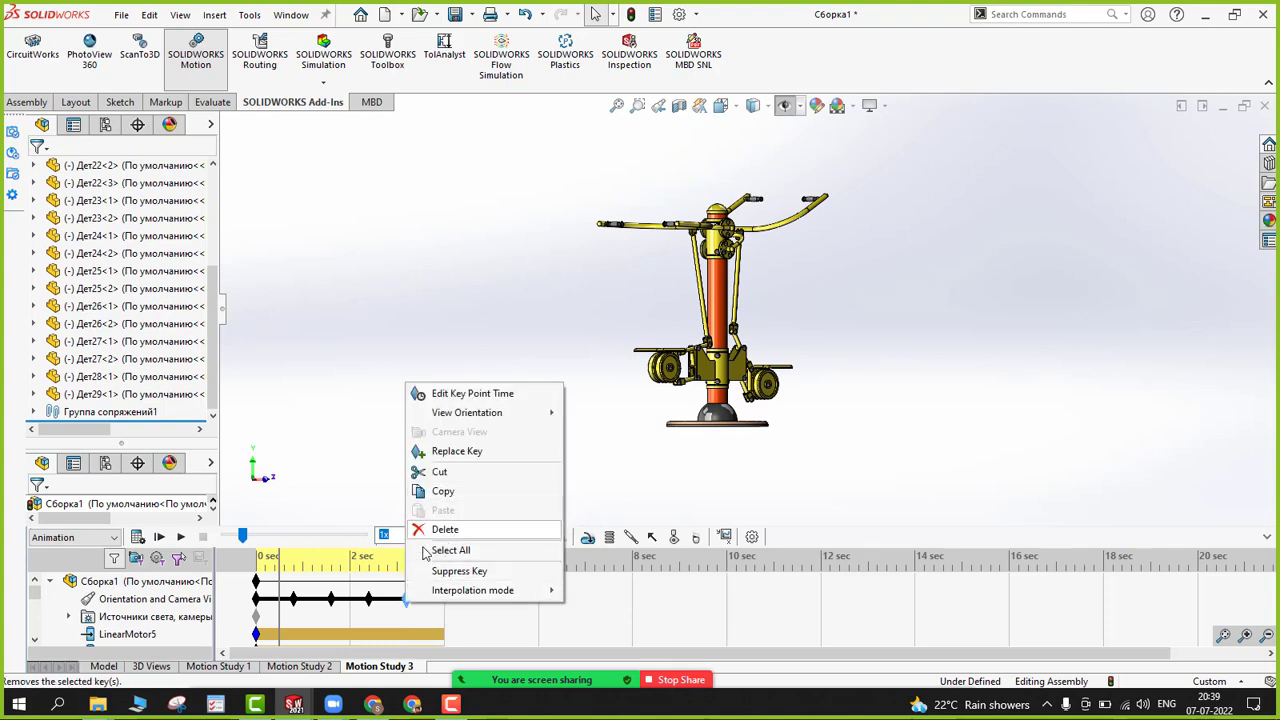
click(448, 526)
right_click(370, 601)
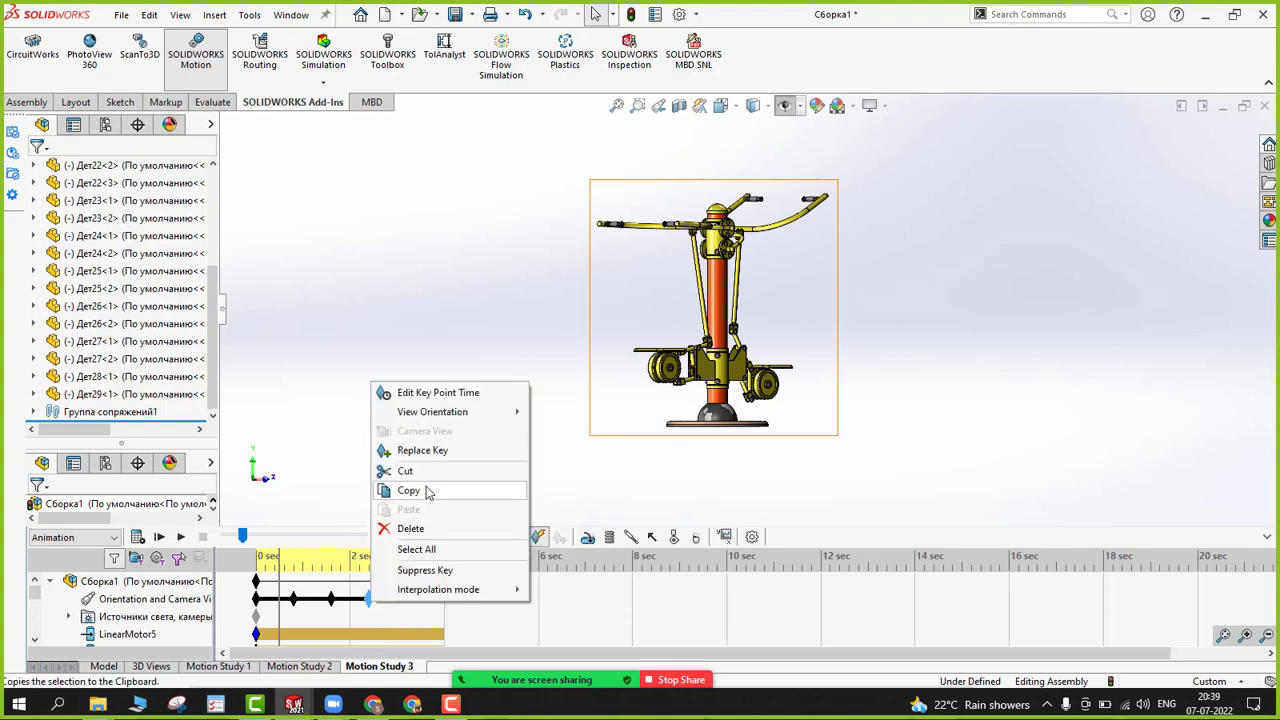
click(420, 526)
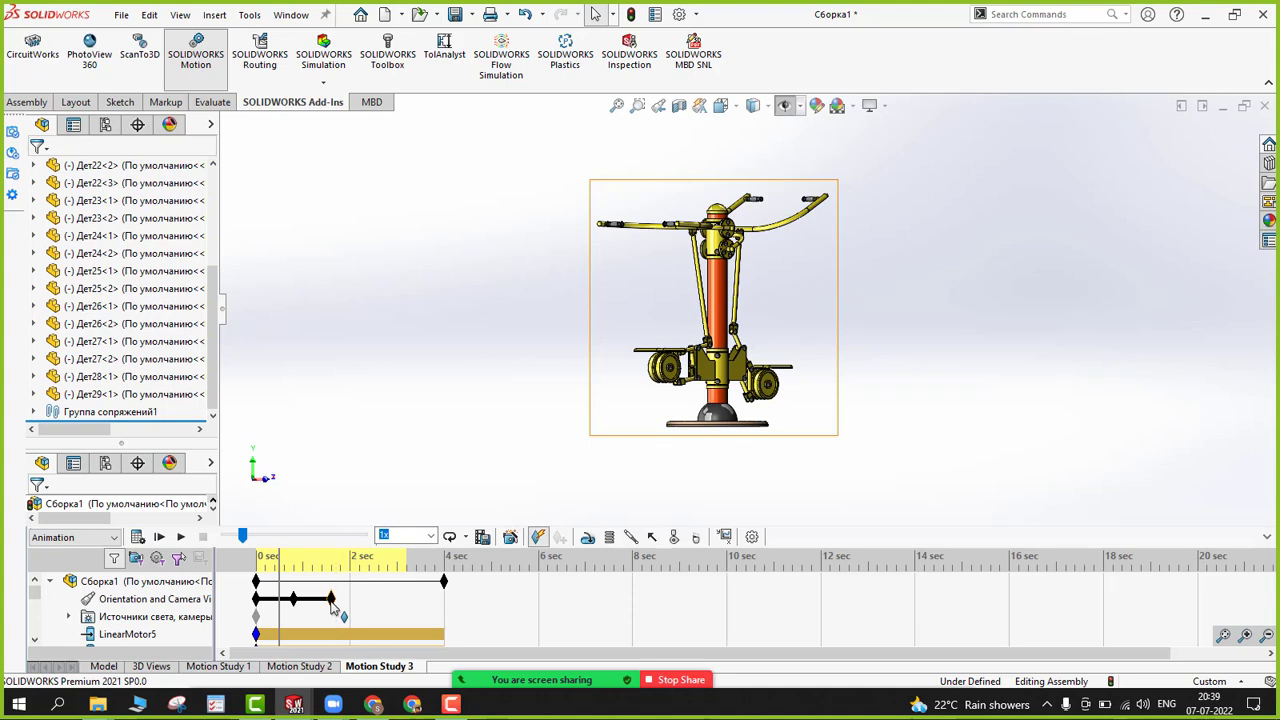
right_click(332, 600)
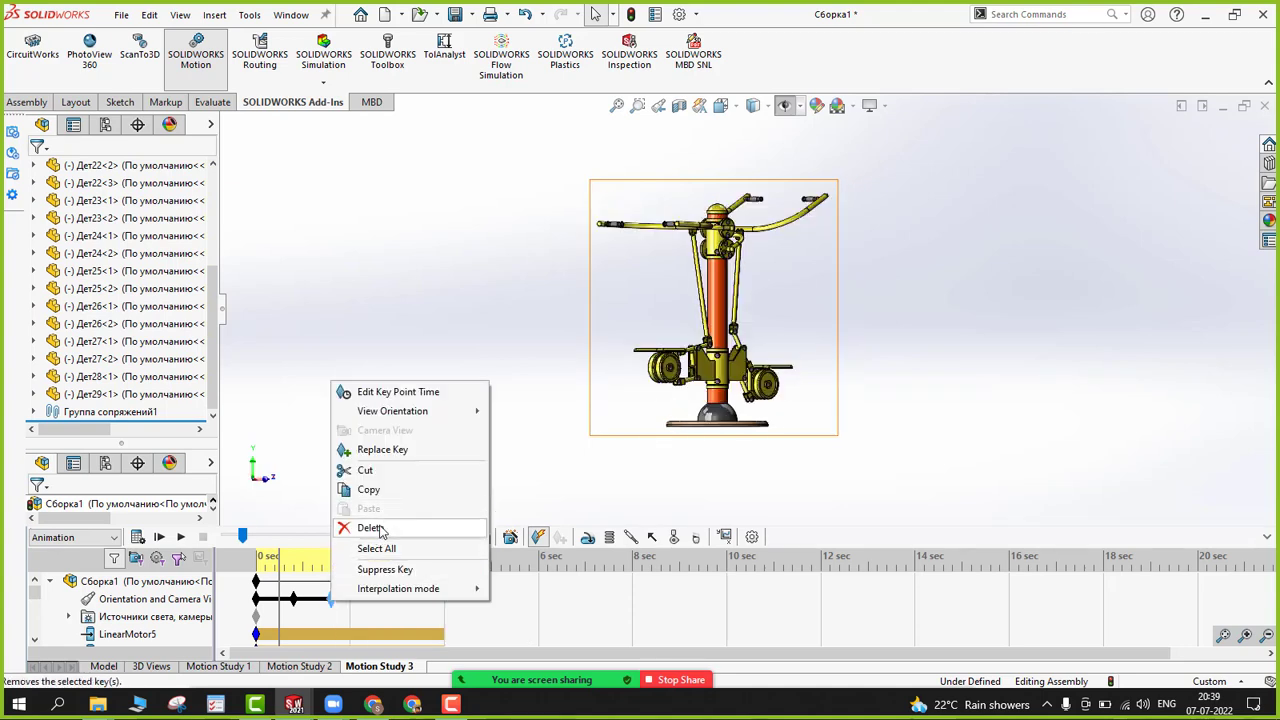
click(380, 528)
right_click(296, 600)
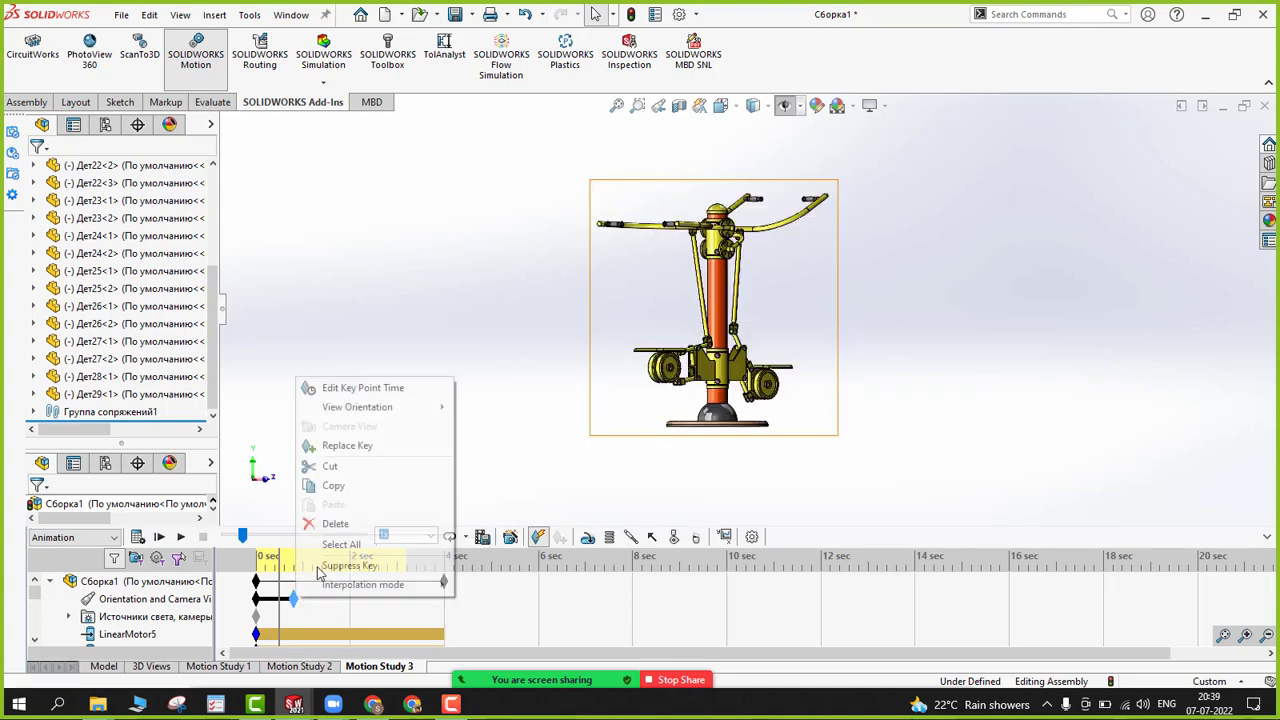
click(338, 525)
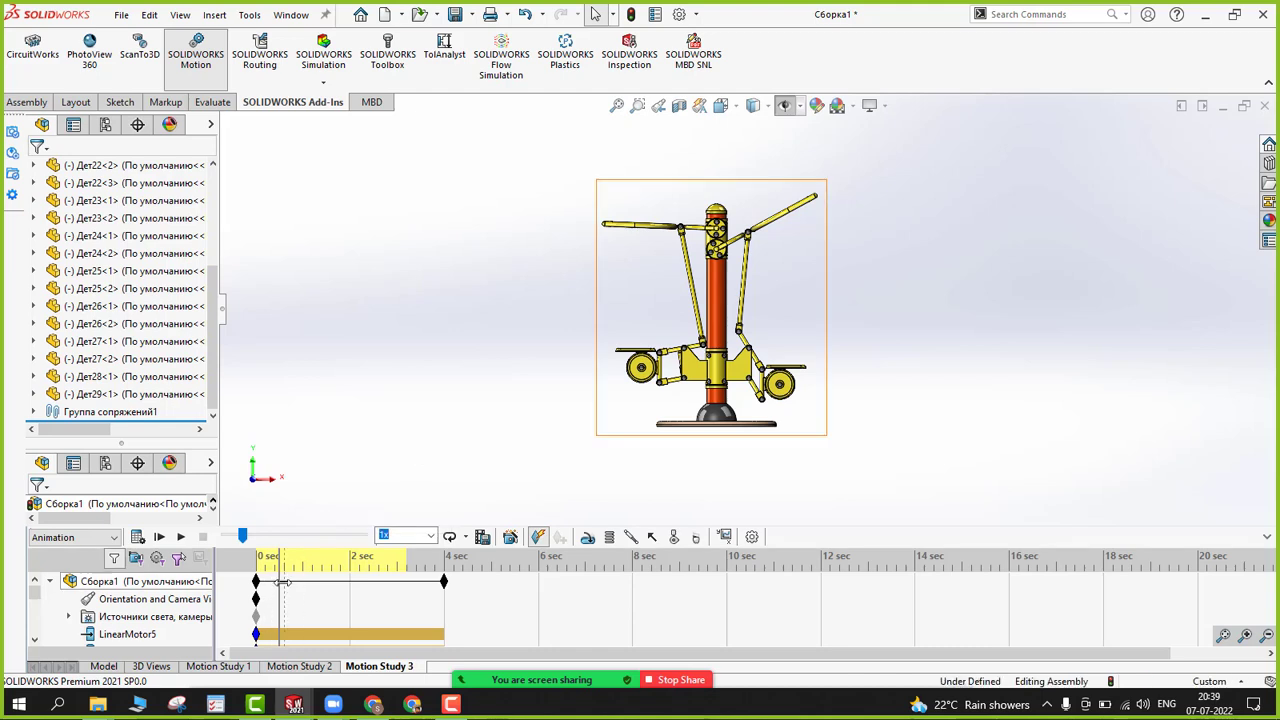
Step: Copy the Orientation and Camera Views key from 0 to 1 second, orbit to an angled view from above, and replace the copied key with it
drag(280, 580, 246, 580)
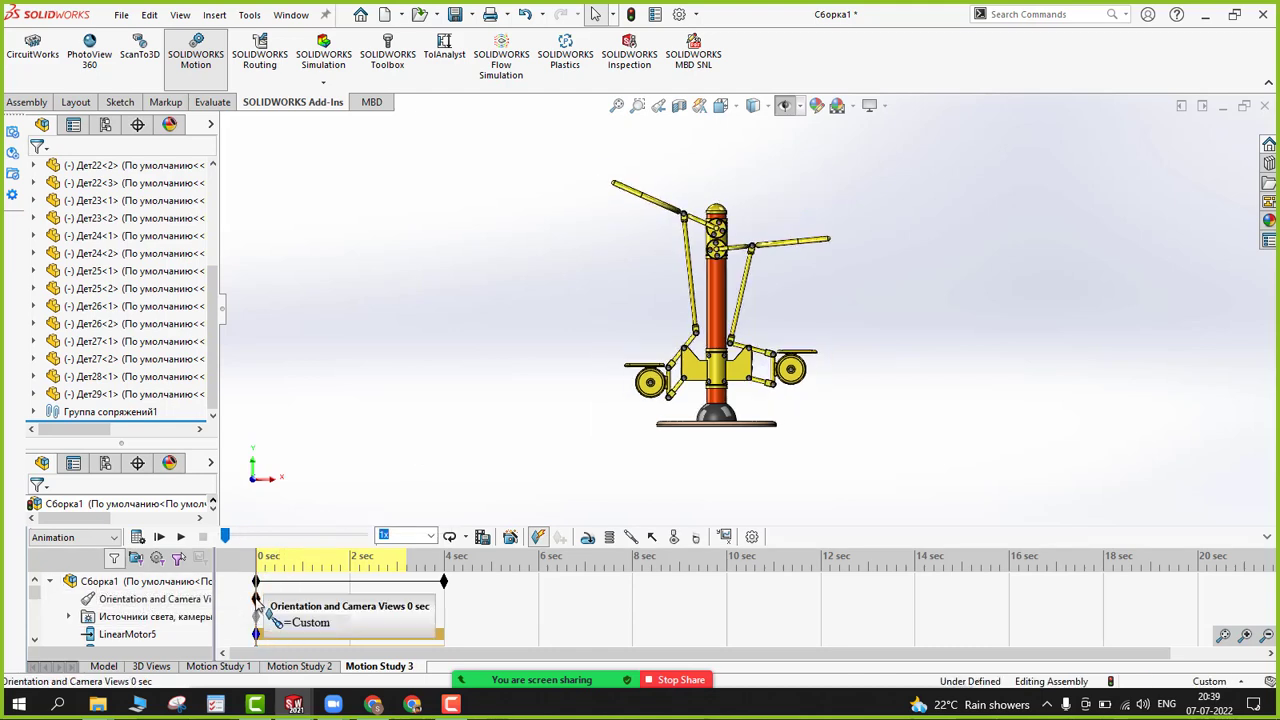
right_click(256, 600)
click(296, 527)
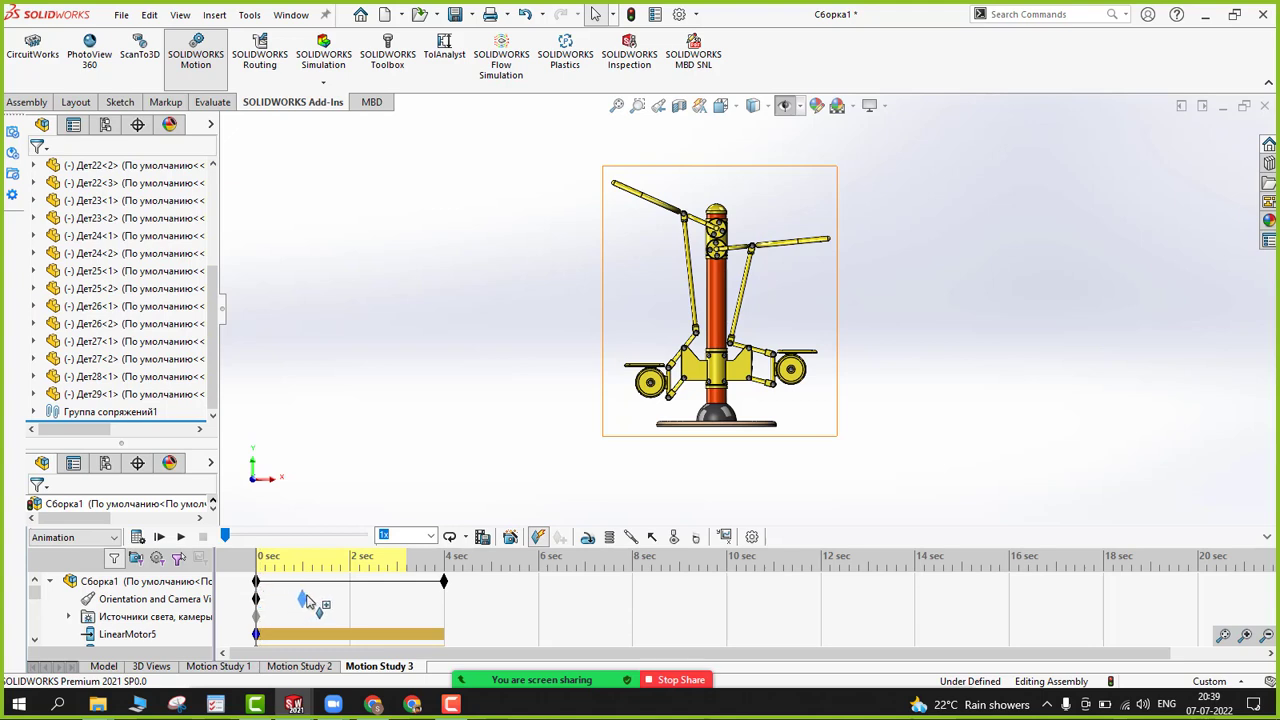
click(308, 600)
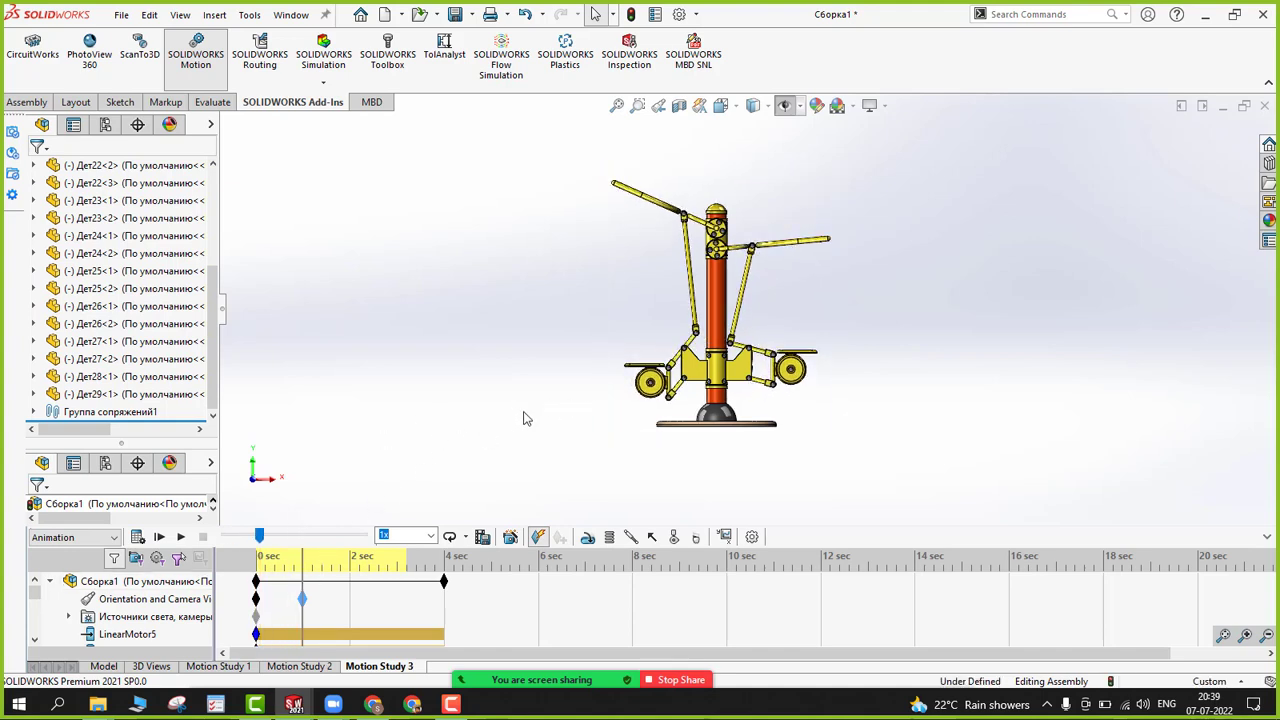
middle_drag(527, 418, 574, 460)
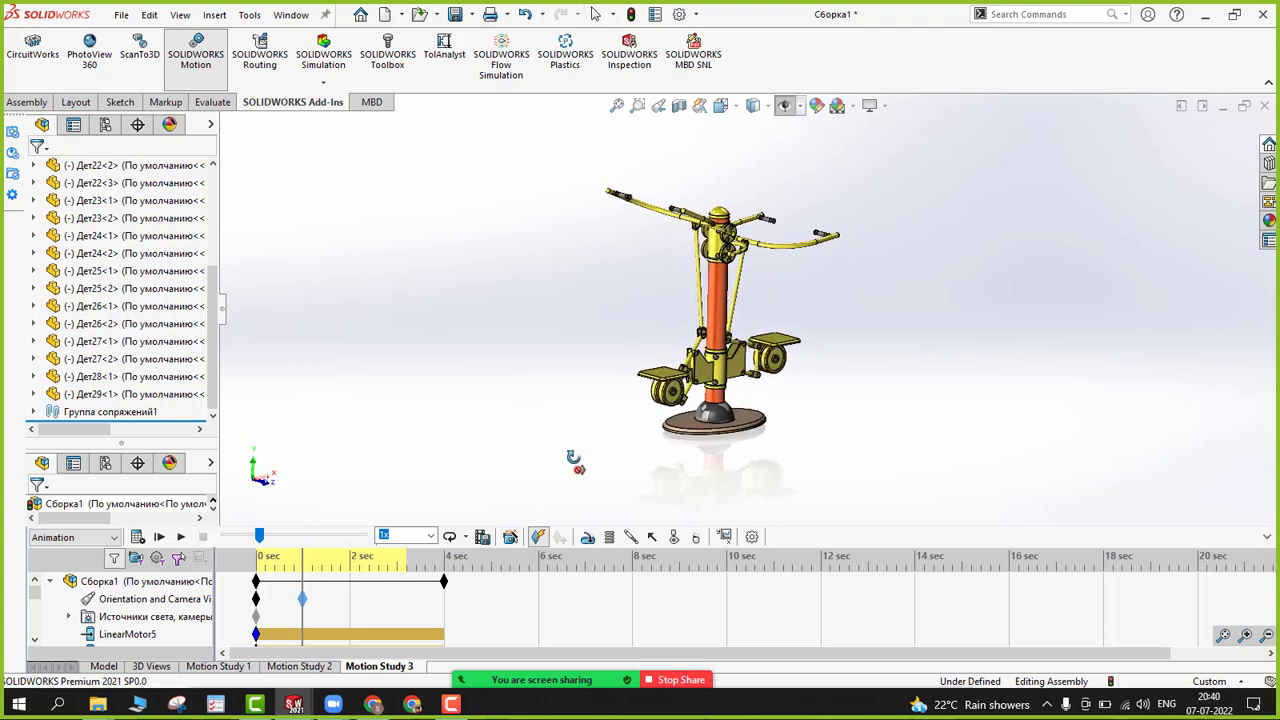
right_click(305, 603)
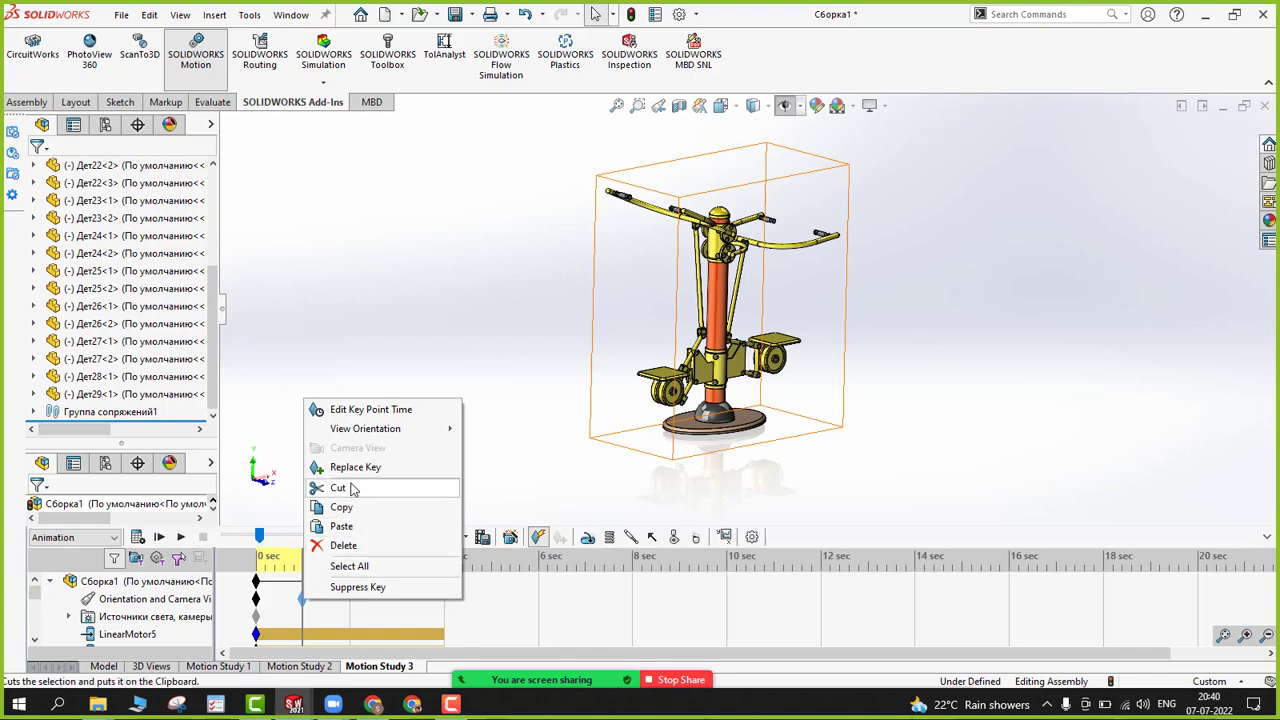
click(345, 467)
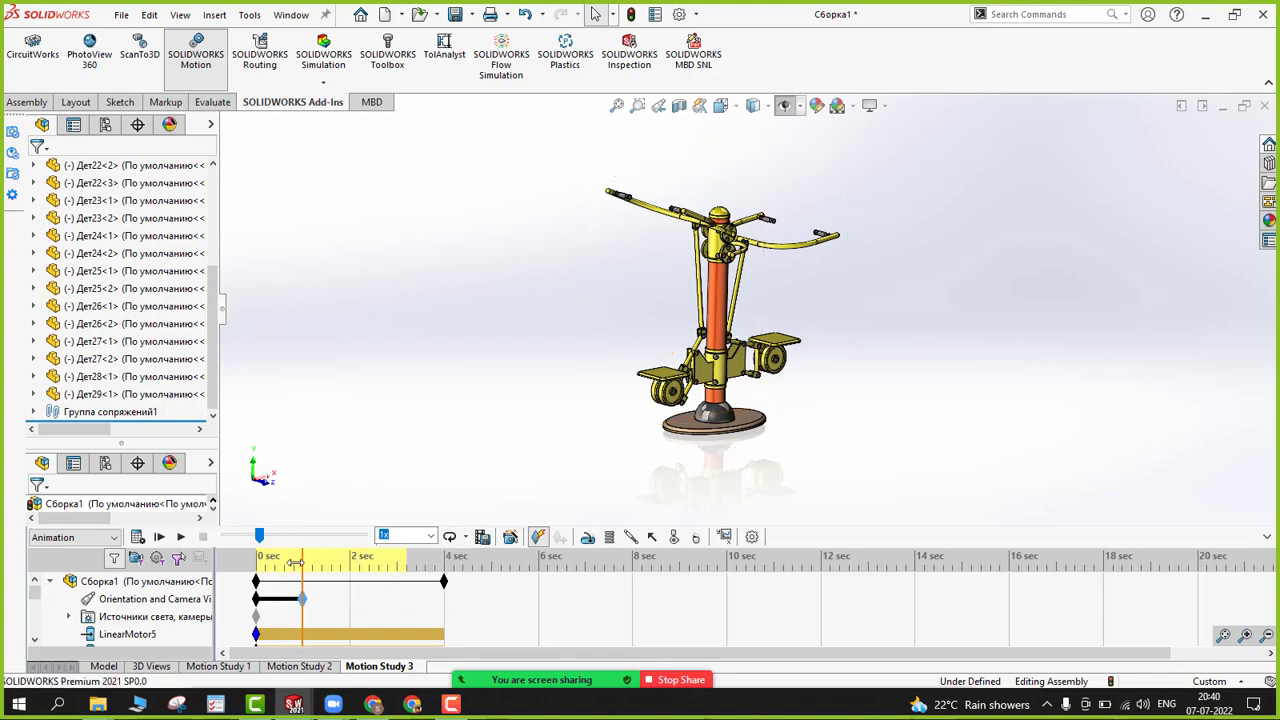
Step: Copy the 1-second Orientation and Camera Views key to 2 seconds and orbit the machine to an angled view from the other side
mouse_move(296, 563)
mouse_down()
mouse_move(252, 563)
mouse_move(316, 562)
mouse_move(302, 561)
mouse_up()
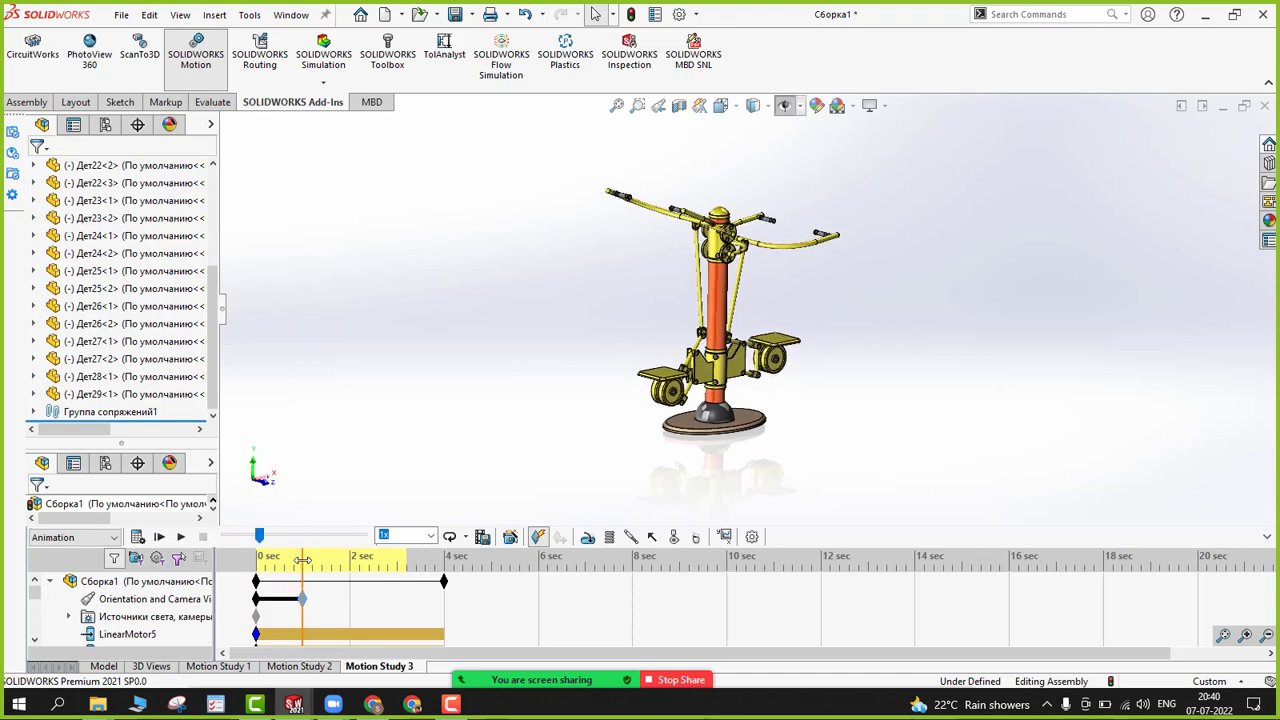
drag(302, 561, 350, 567)
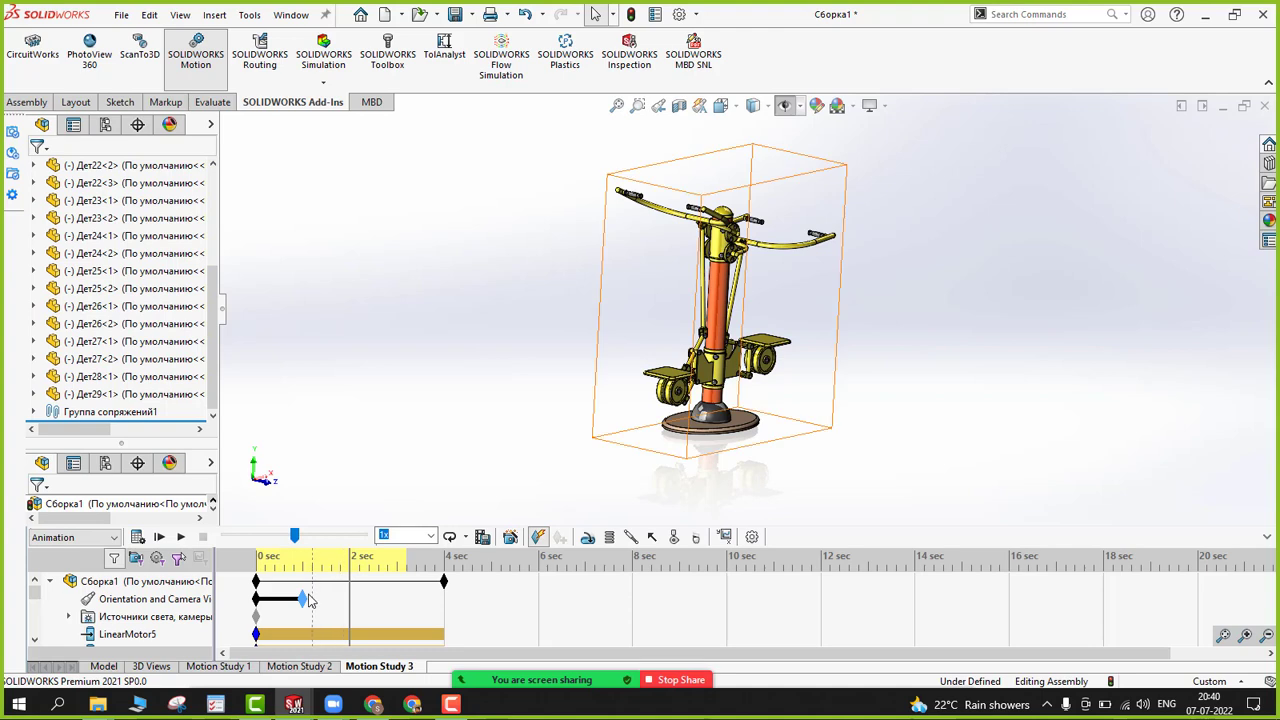
drag(318, 605, 349, 598)
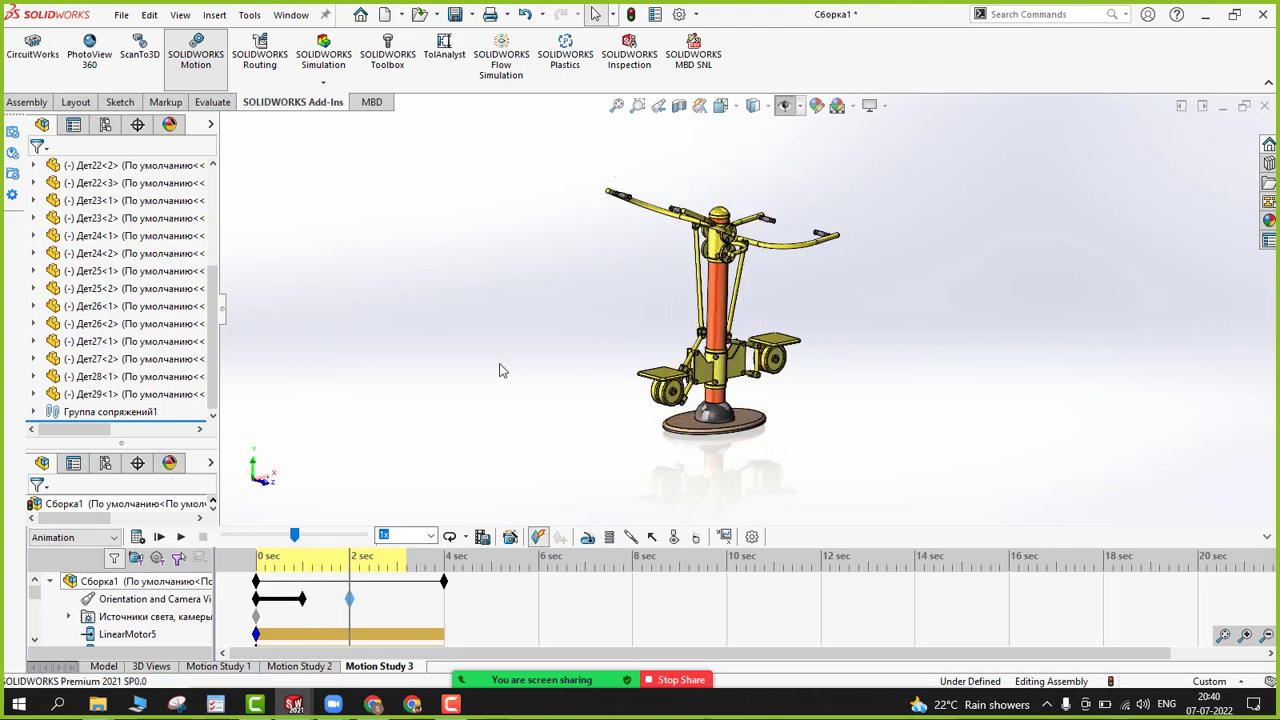
middle_drag(557, 432, 664, 457)
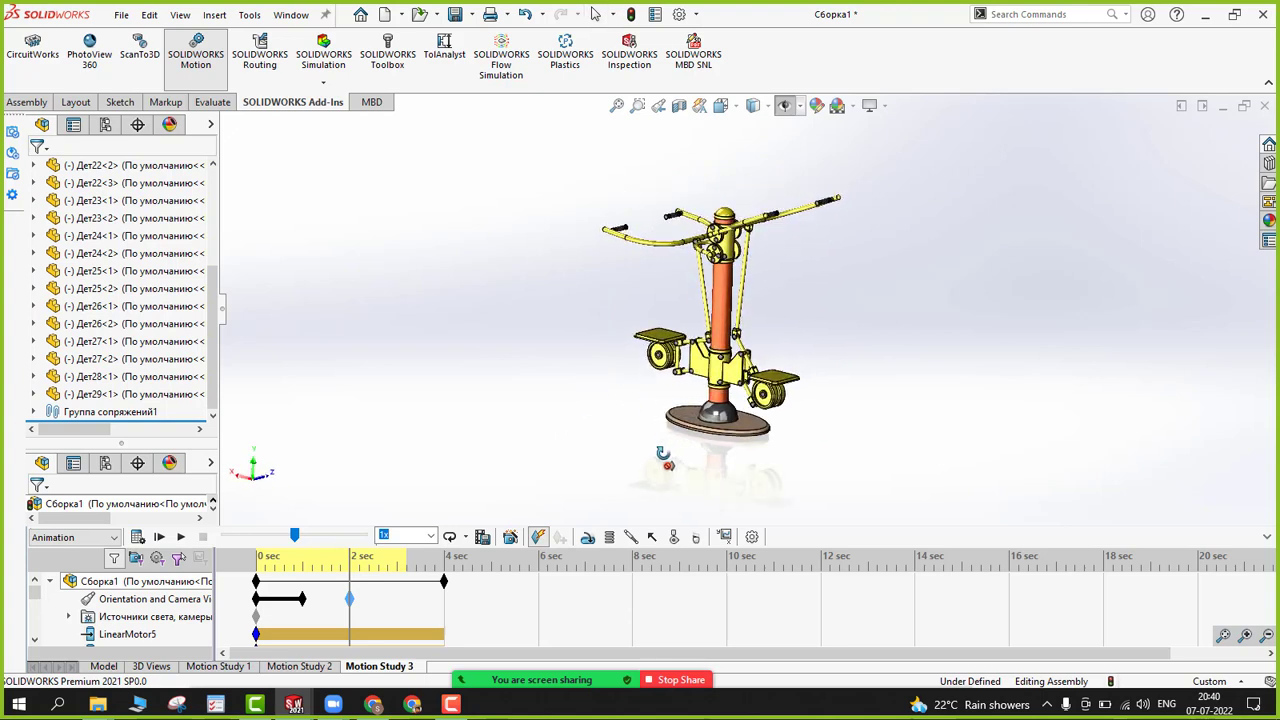
Step: Move the 2-second camera key to about 3.2 seconds, orbit to an angled view from the machine's other side, and replace the key with it
drag(353, 605, 410, 607)
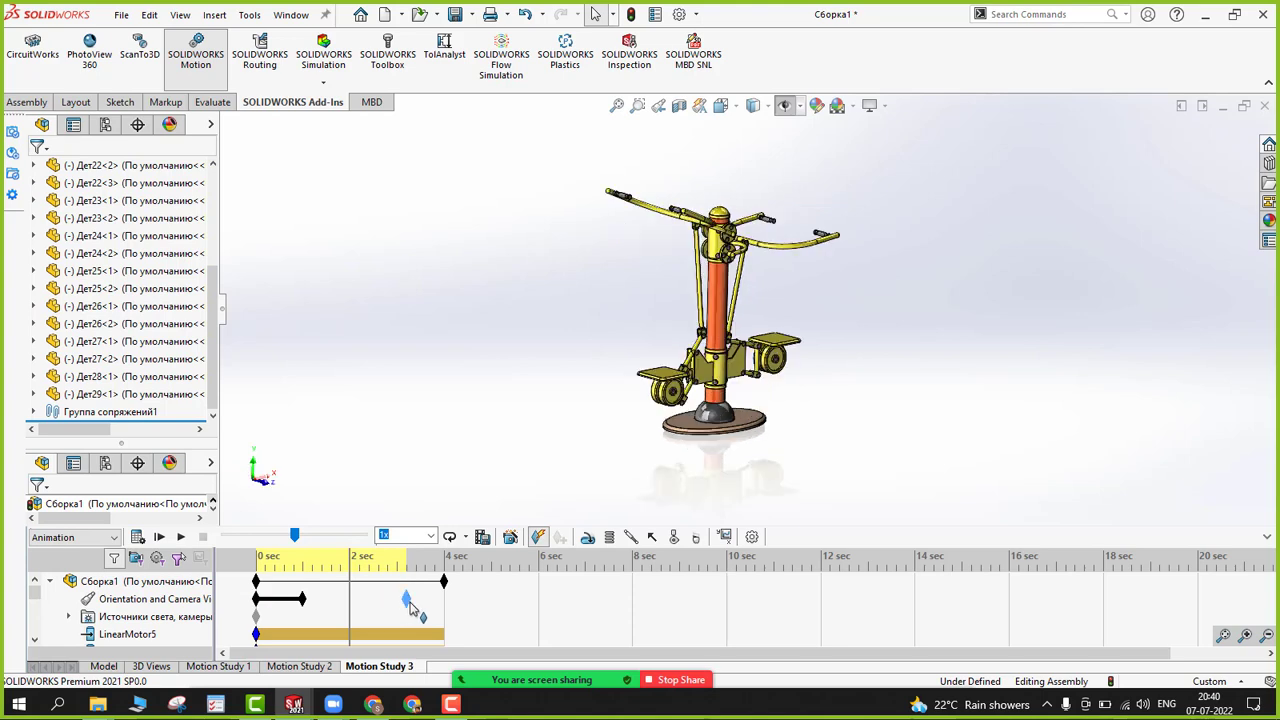
drag(351, 573, 405, 567)
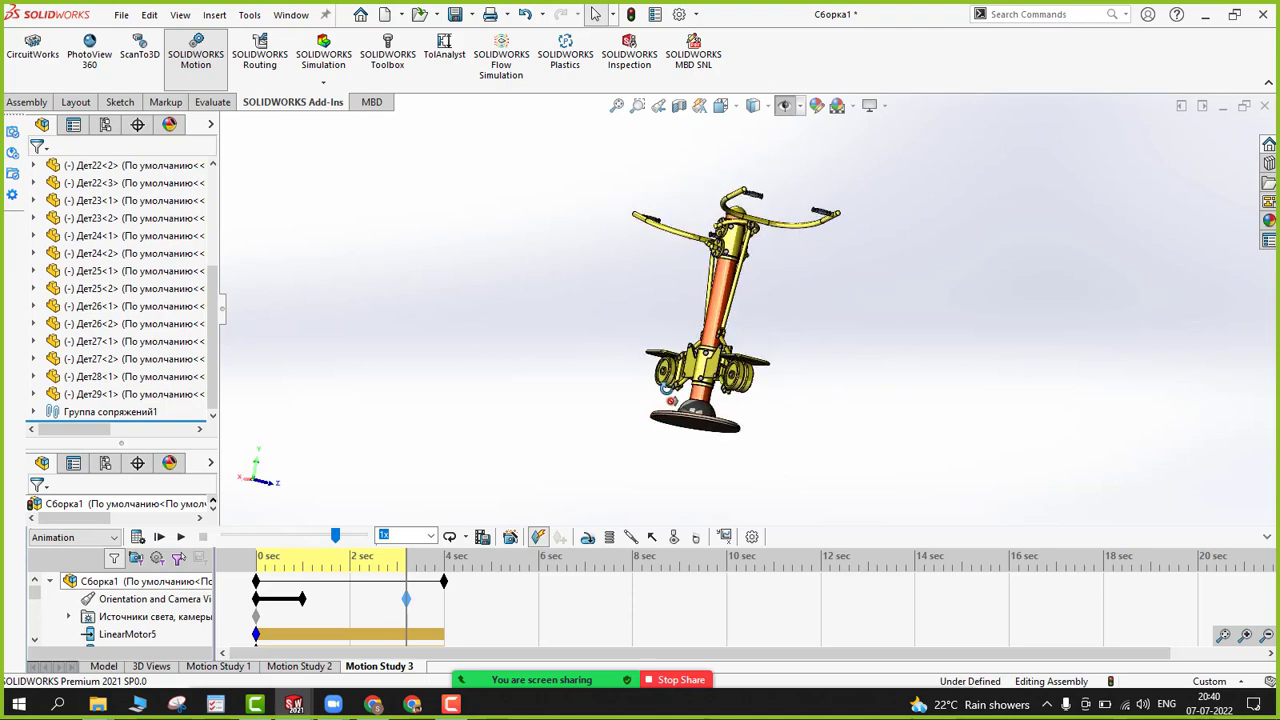
middle_drag(667, 390, 690, 475)
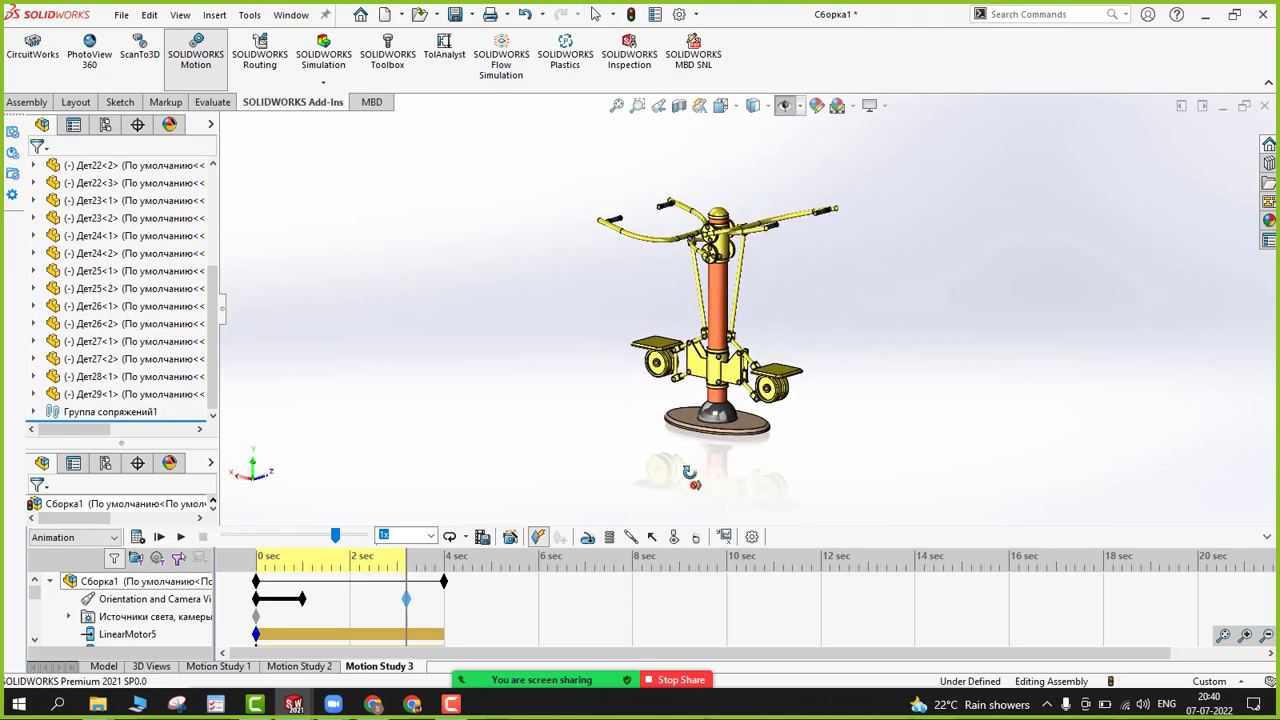
click(406, 598)
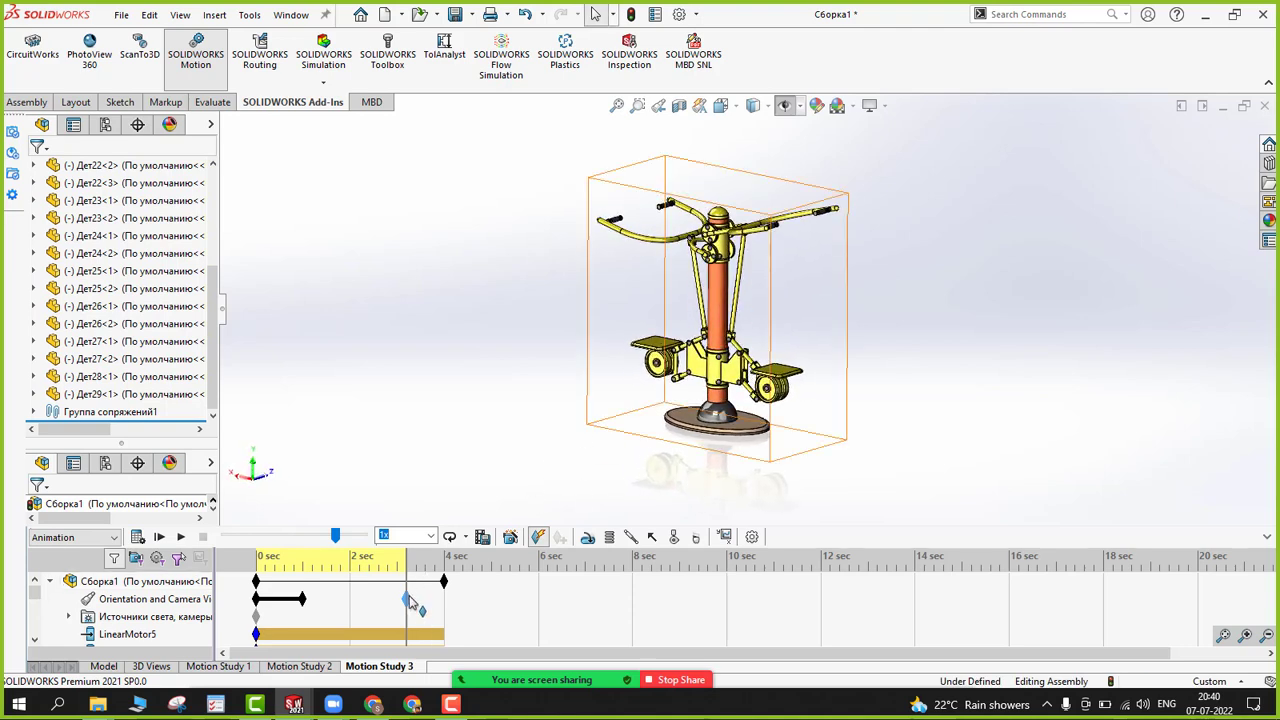
right_click(408, 599)
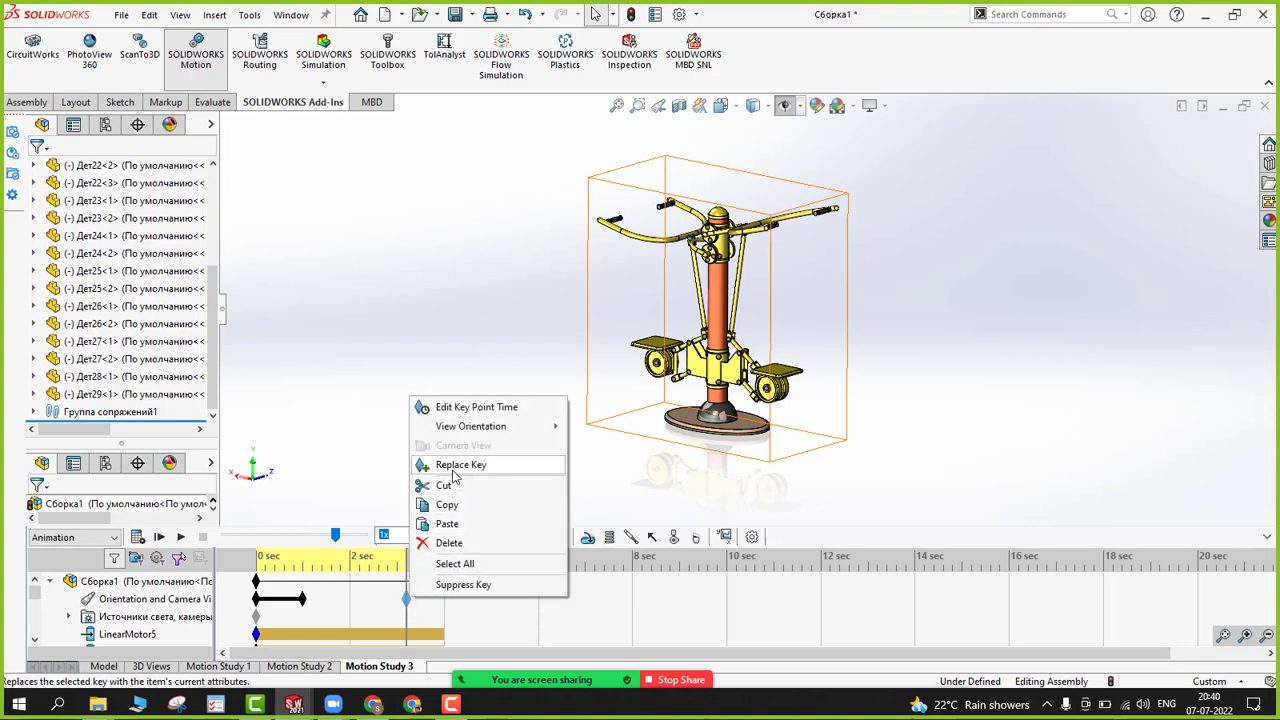
click(446, 465)
Step: Play the animation from 0 seconds and scrub through the timeline to check the transitions between the camera view keys
drag(406, 556, 257, 558)
click(181, 538)
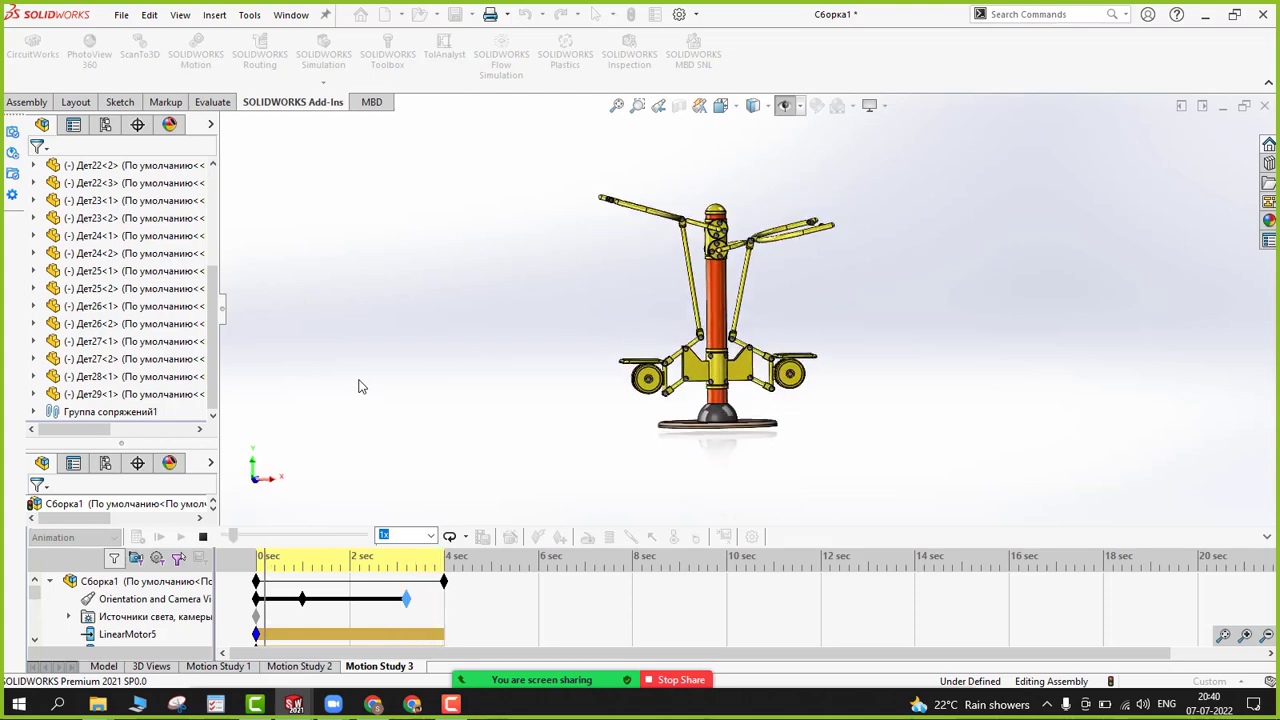
click(203, 537)
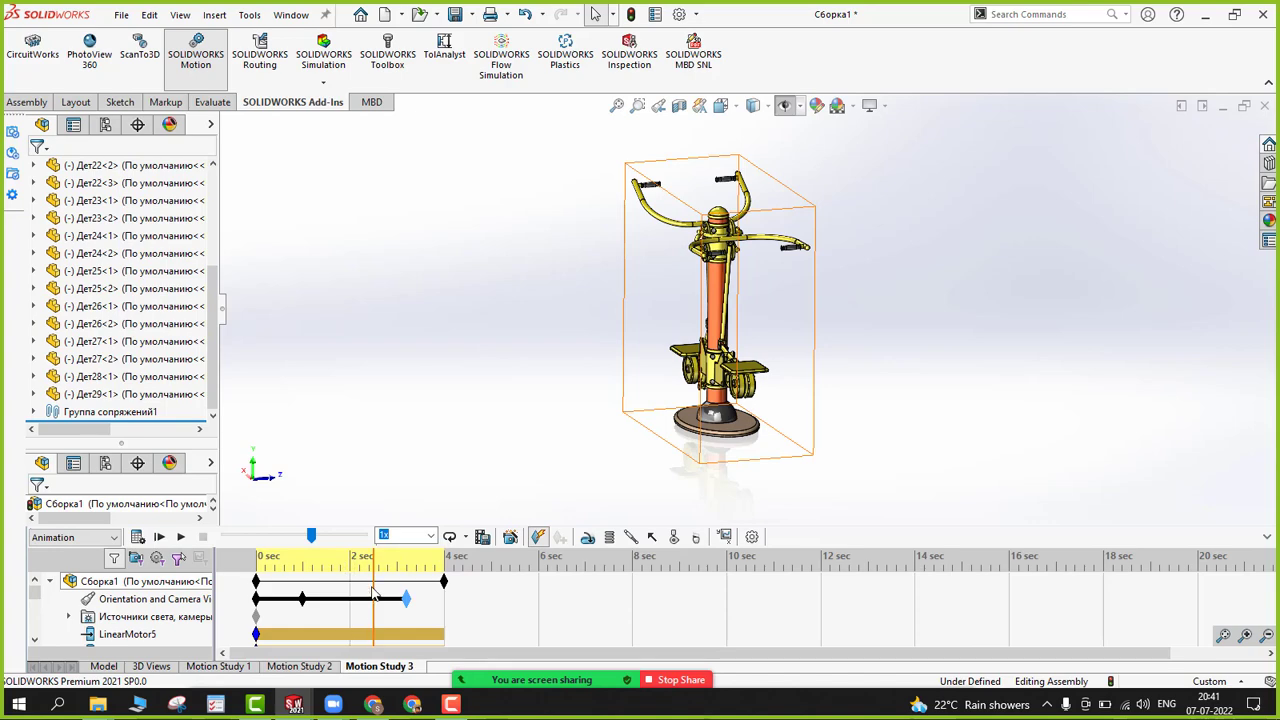
drag(372, 593, 245, 598)
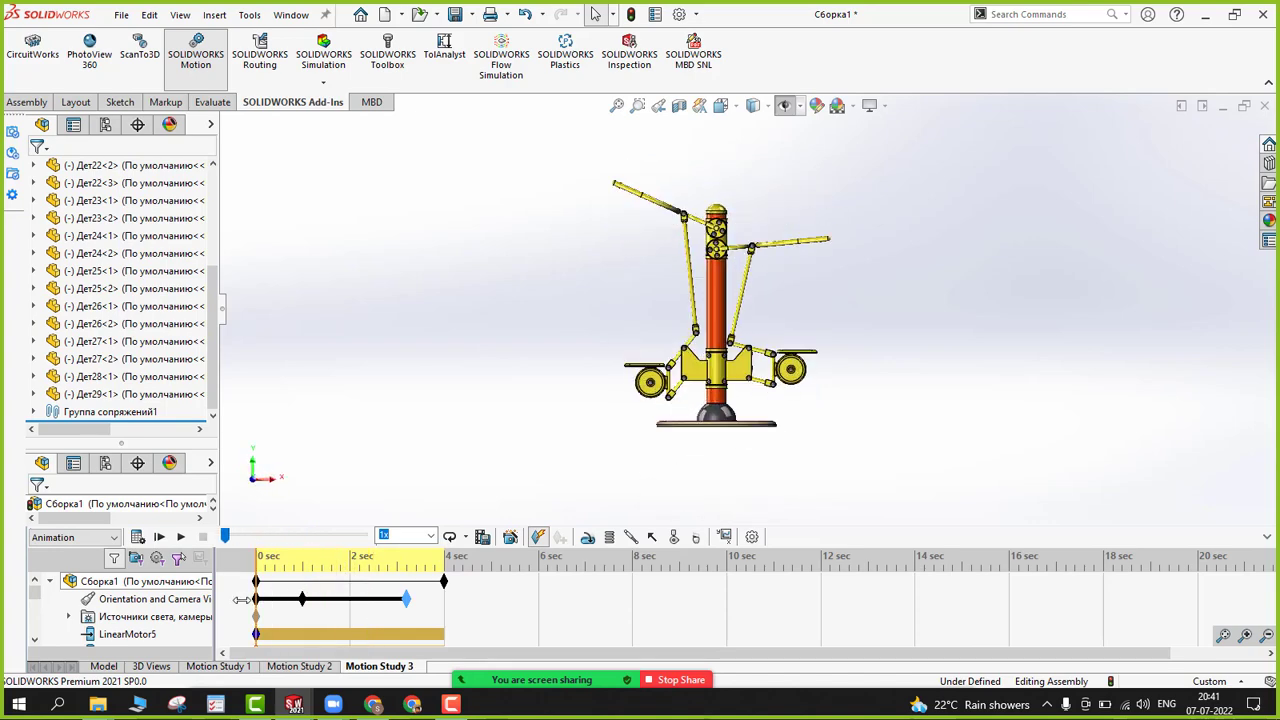
drag(258, 566, 349, 573)
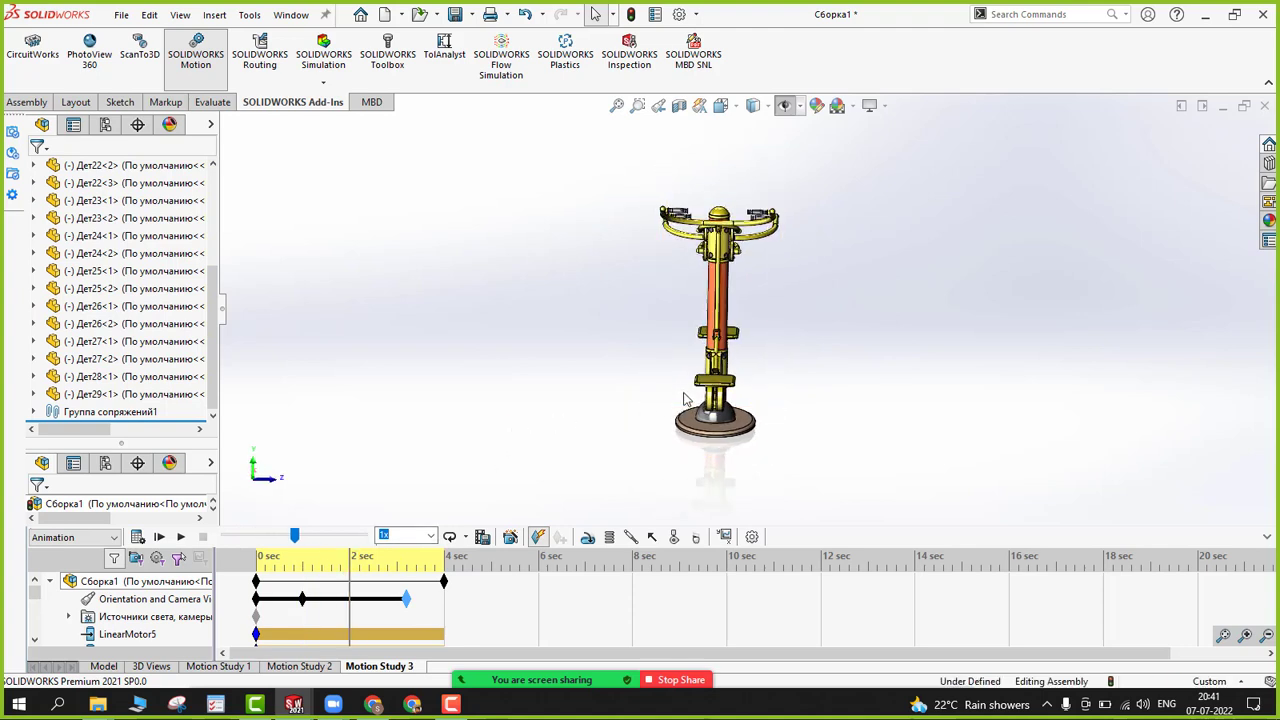
middle_drag(651, 308, 665, 345)
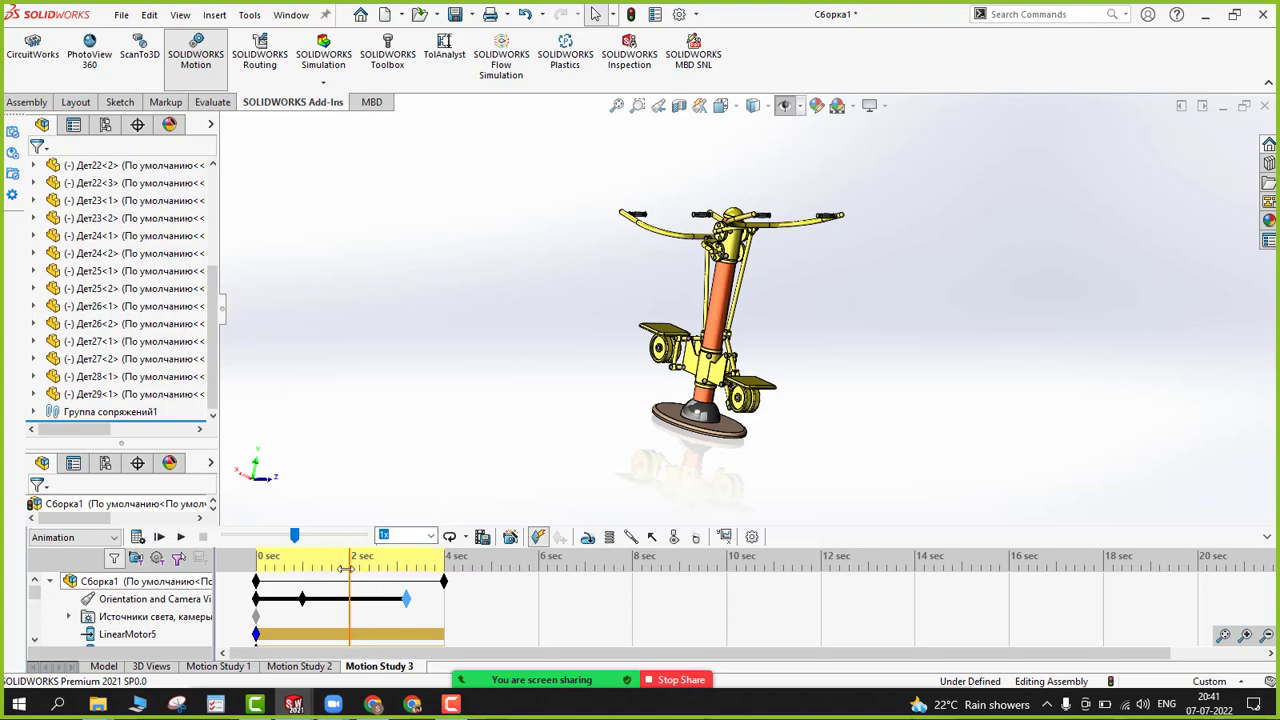
drag(346, 568, 421, 582)
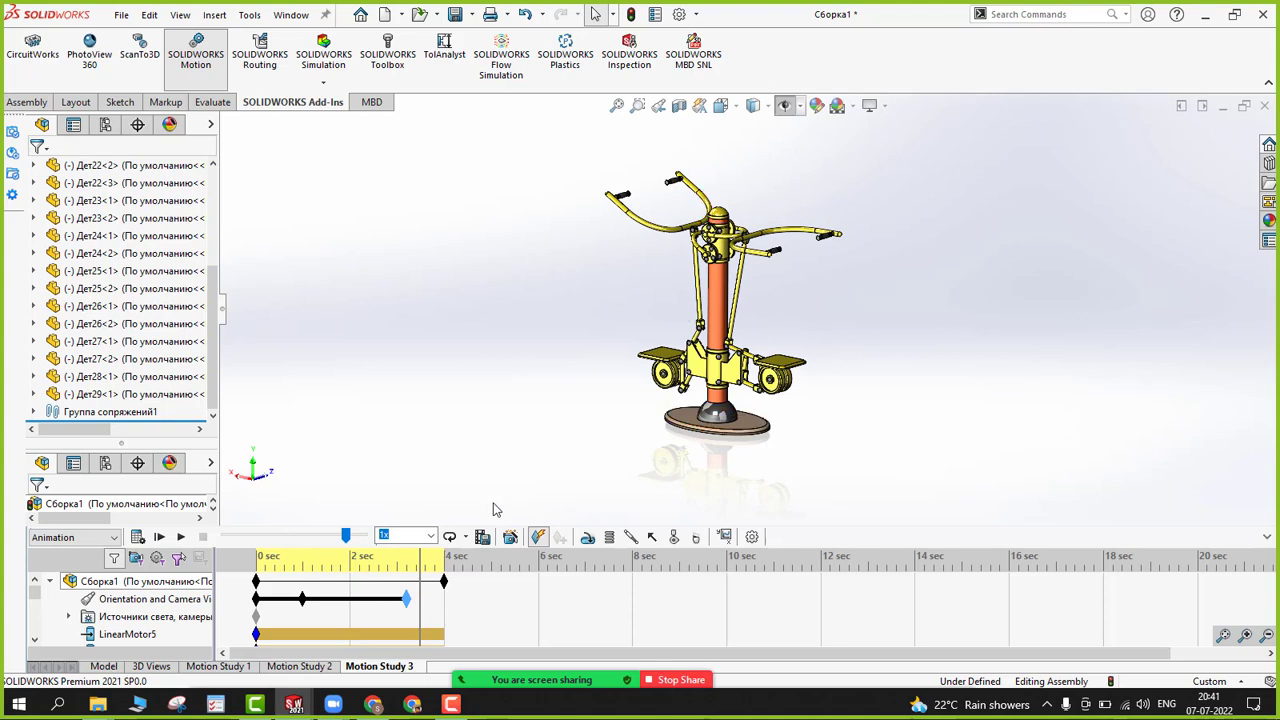
drag(420, 563, 350, 563)
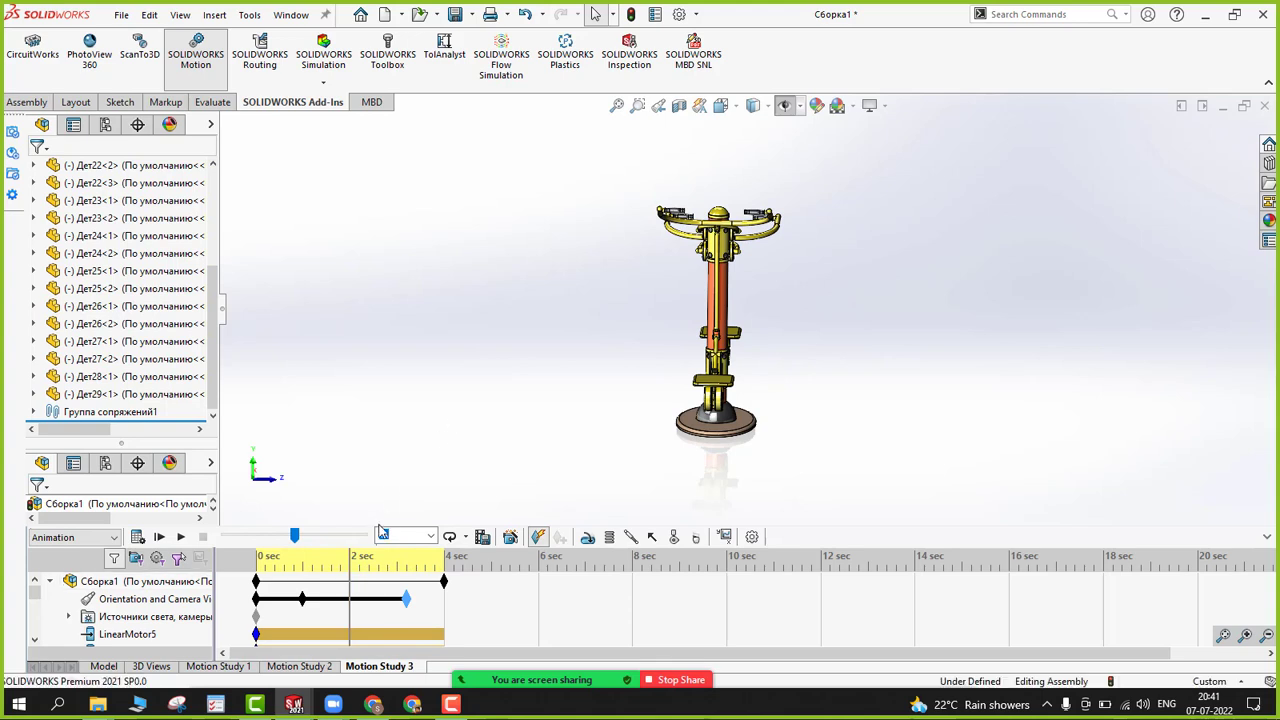
Step: Hide the central post and one side's handlebar, connecting rod, seat and linkage components at 2 seconds in the motion study
mouse_move(350, 572)
mouse_down()
mouse_move(364, 572)
mouse_move(347, 572)
mouse_up()
middle_drag(491, 429, 591, 380)
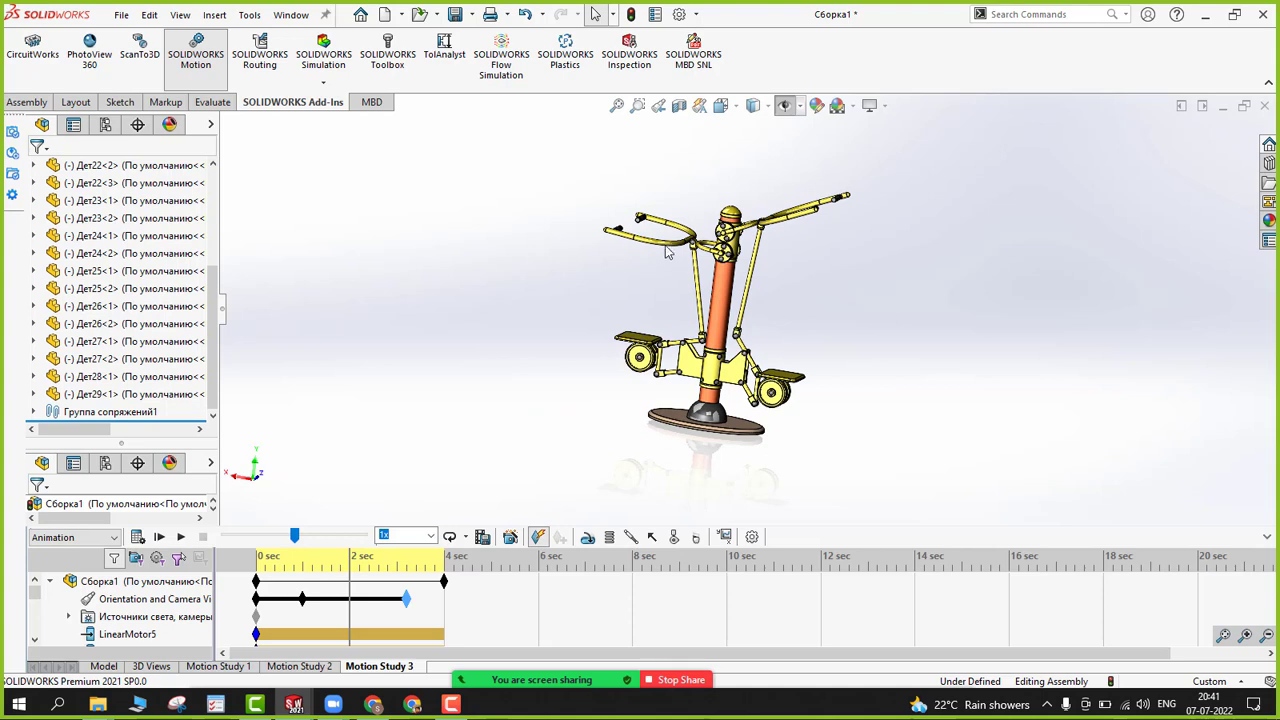
click(668, 252)
ctrl+click(696, 280)
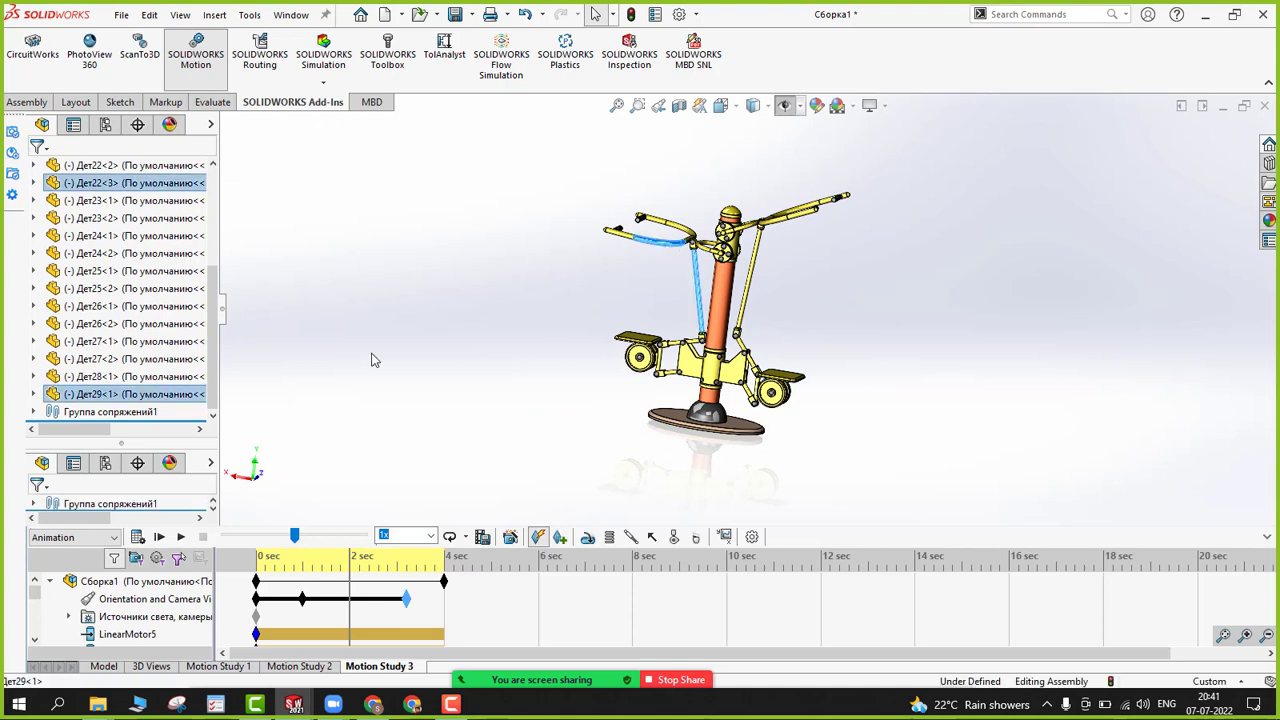
click(125, 394)
ctrl+click(102, 381)
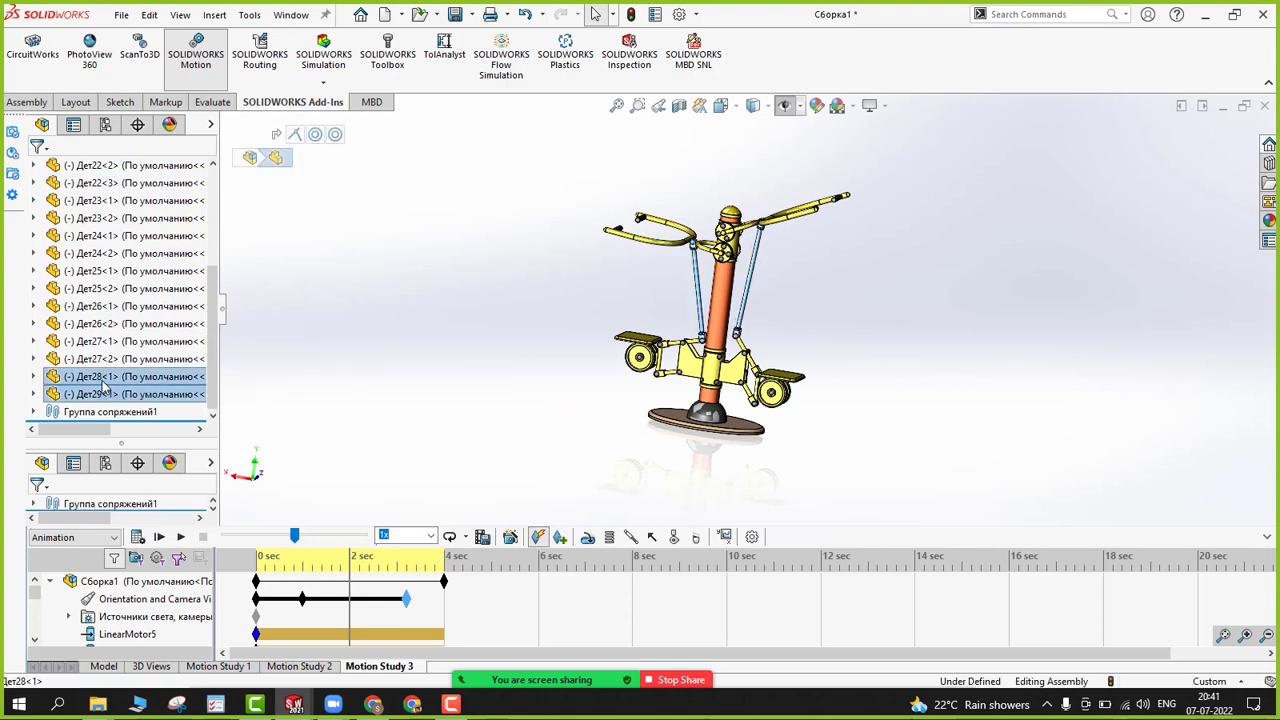
click(560, 310)
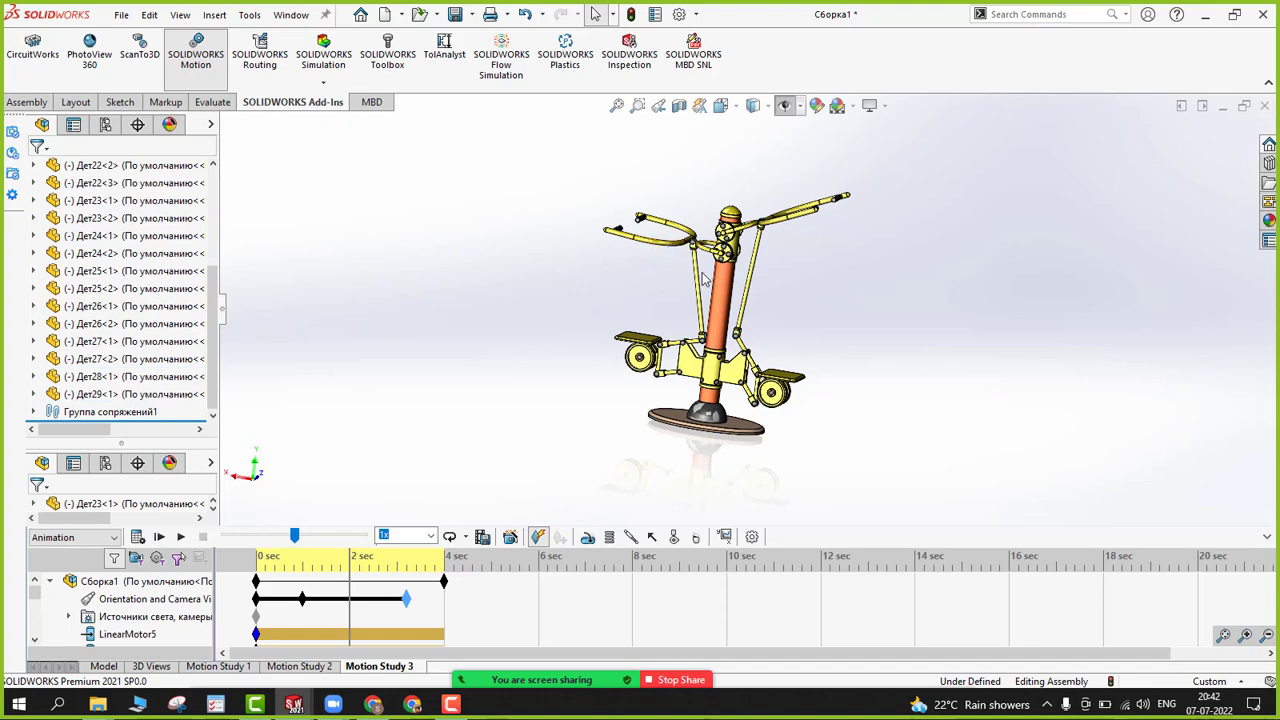
click(699, 285)
ctrl+click(657, 251)
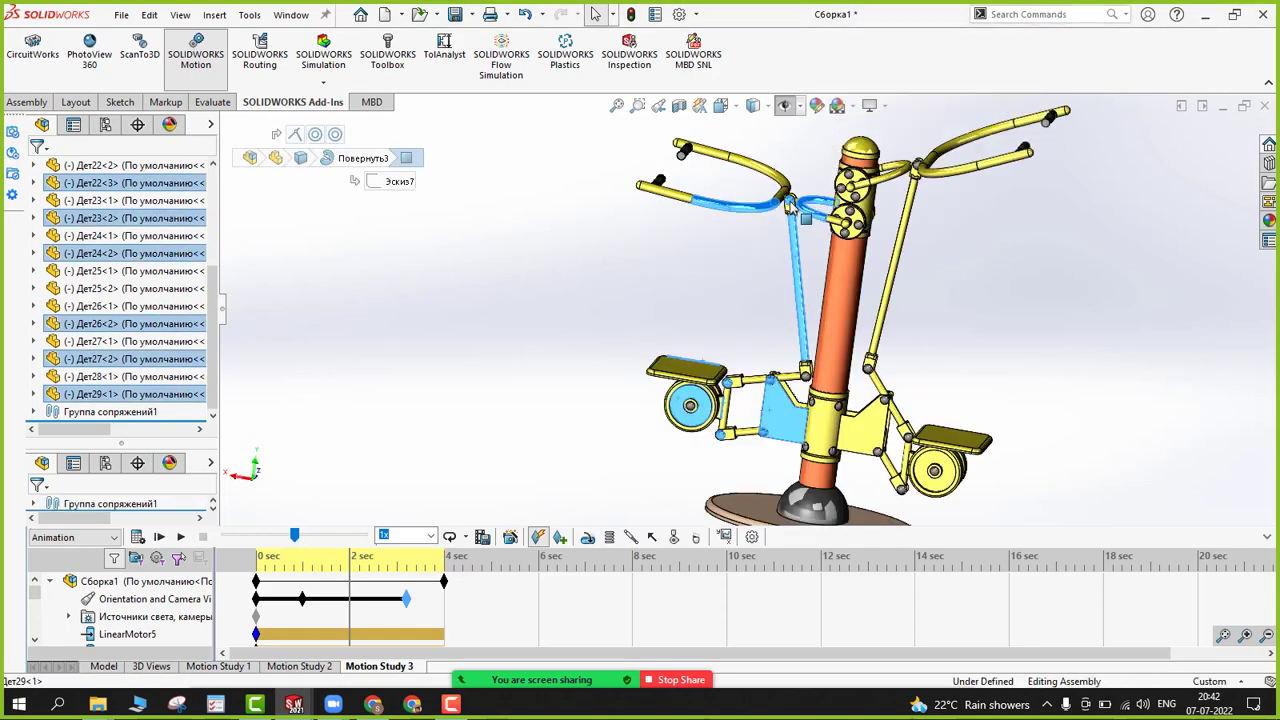
right_click(790, 203)
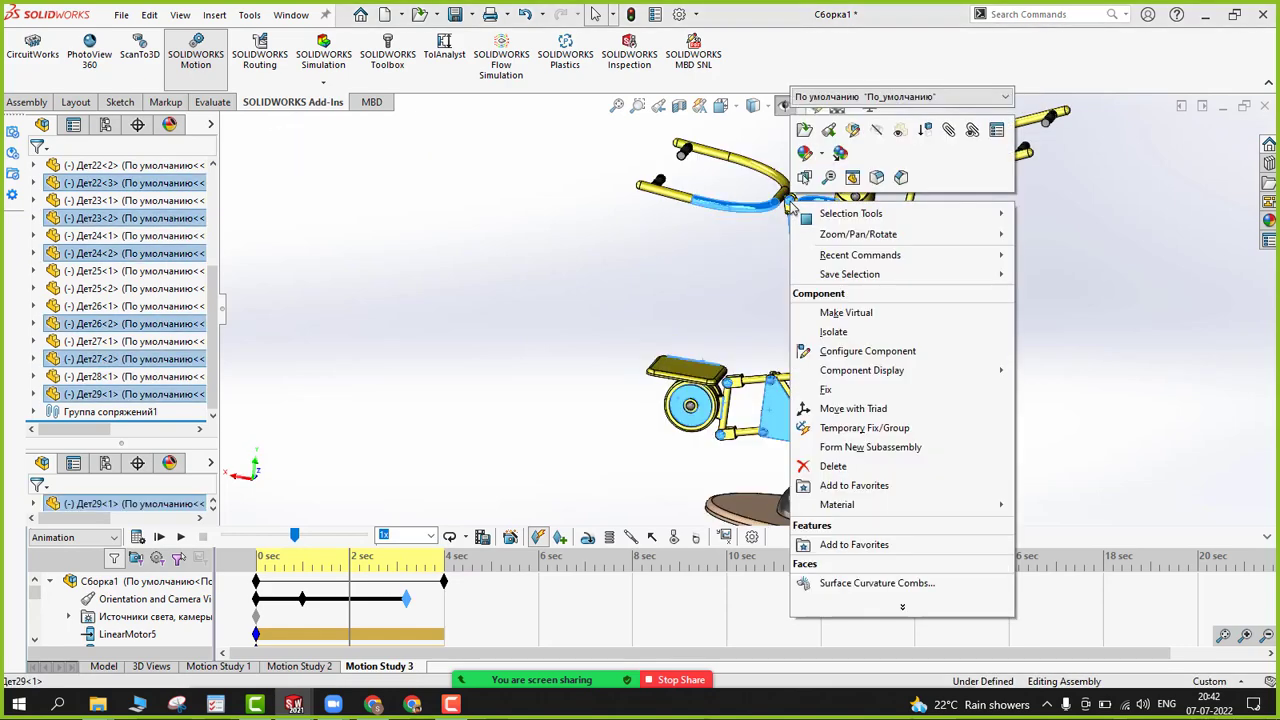
click(877, 131)
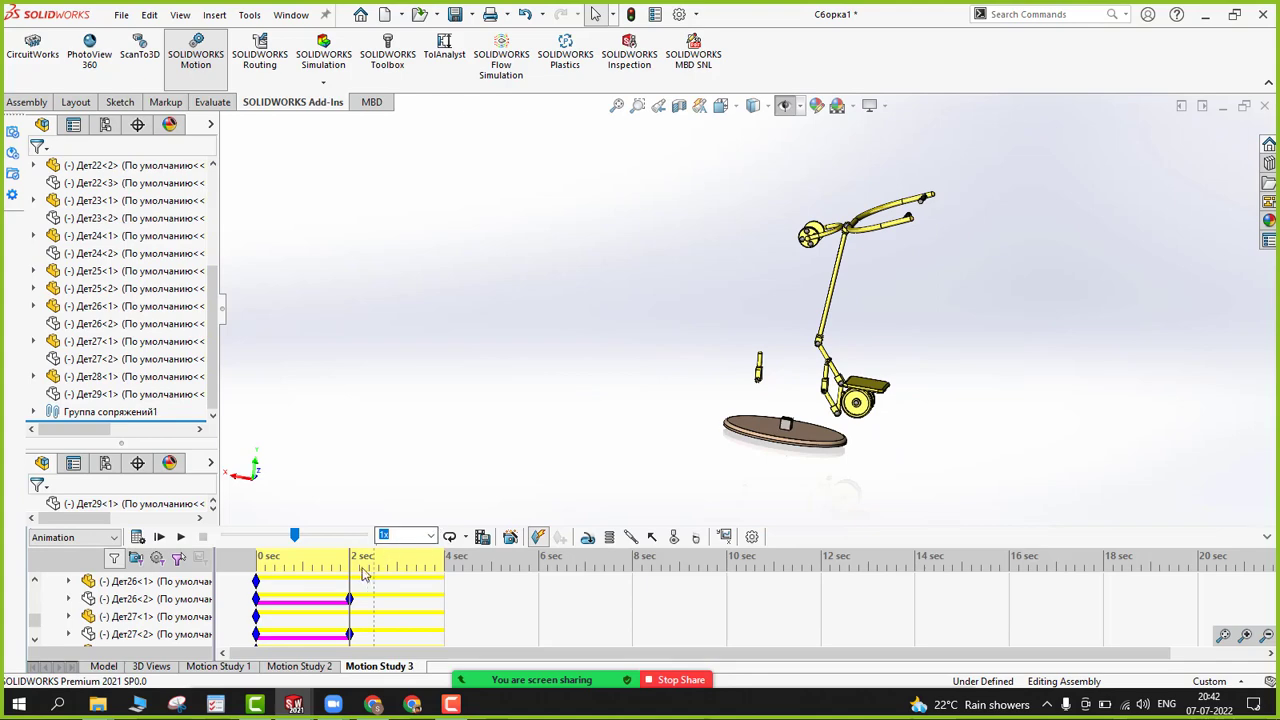
Step: Scrub the motion study back to about 0.5 seconds to check how the hidden components appear earlier in the animation
drag(341, 566, 278, 571)
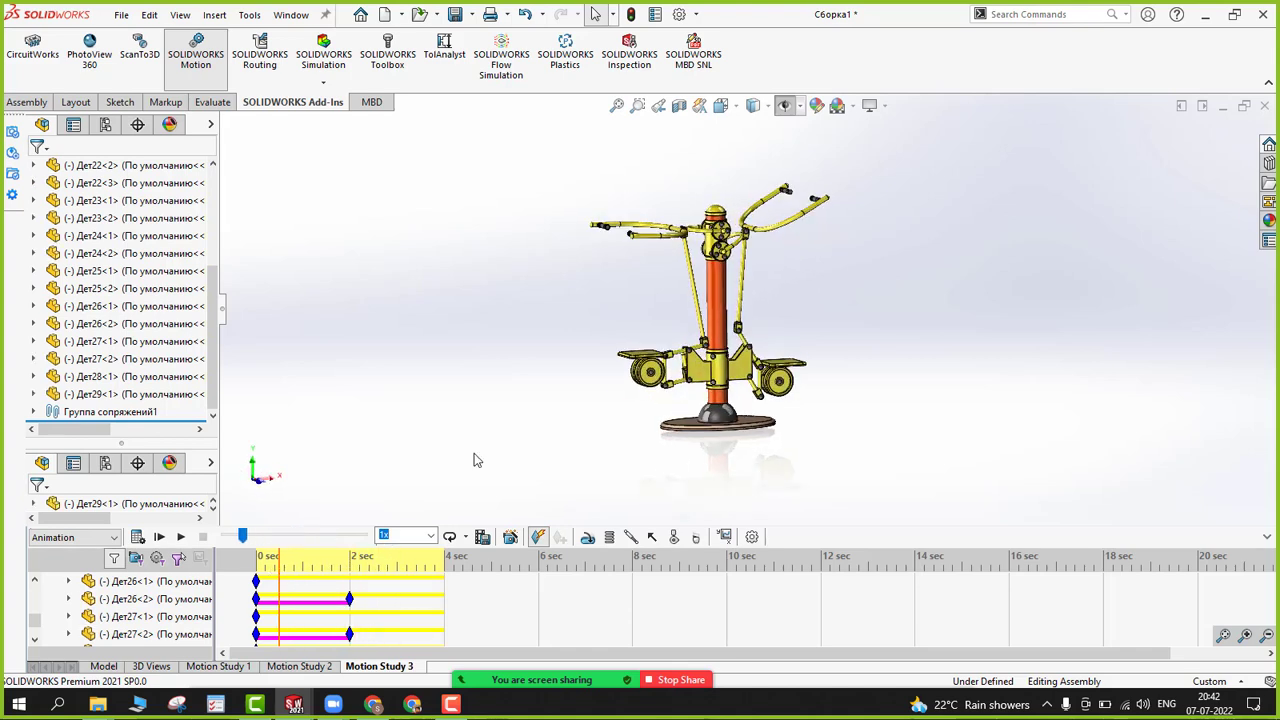
click(722, 330)
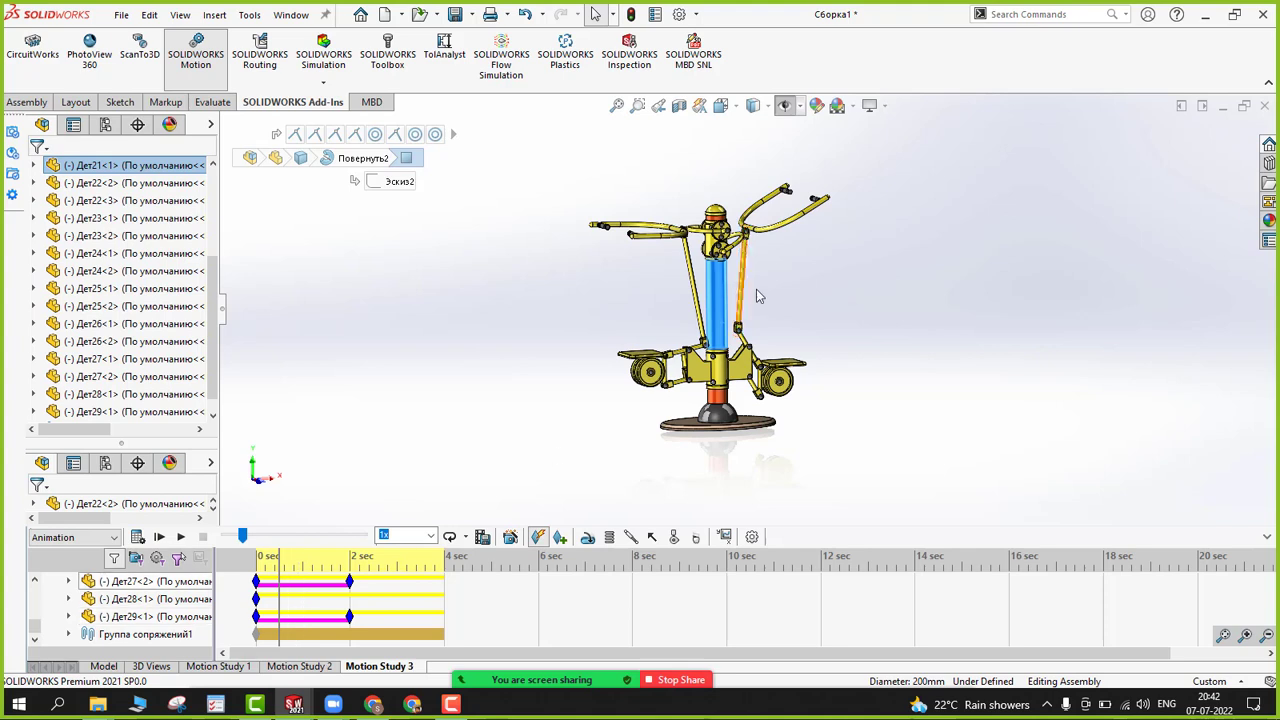
click(455, 386)
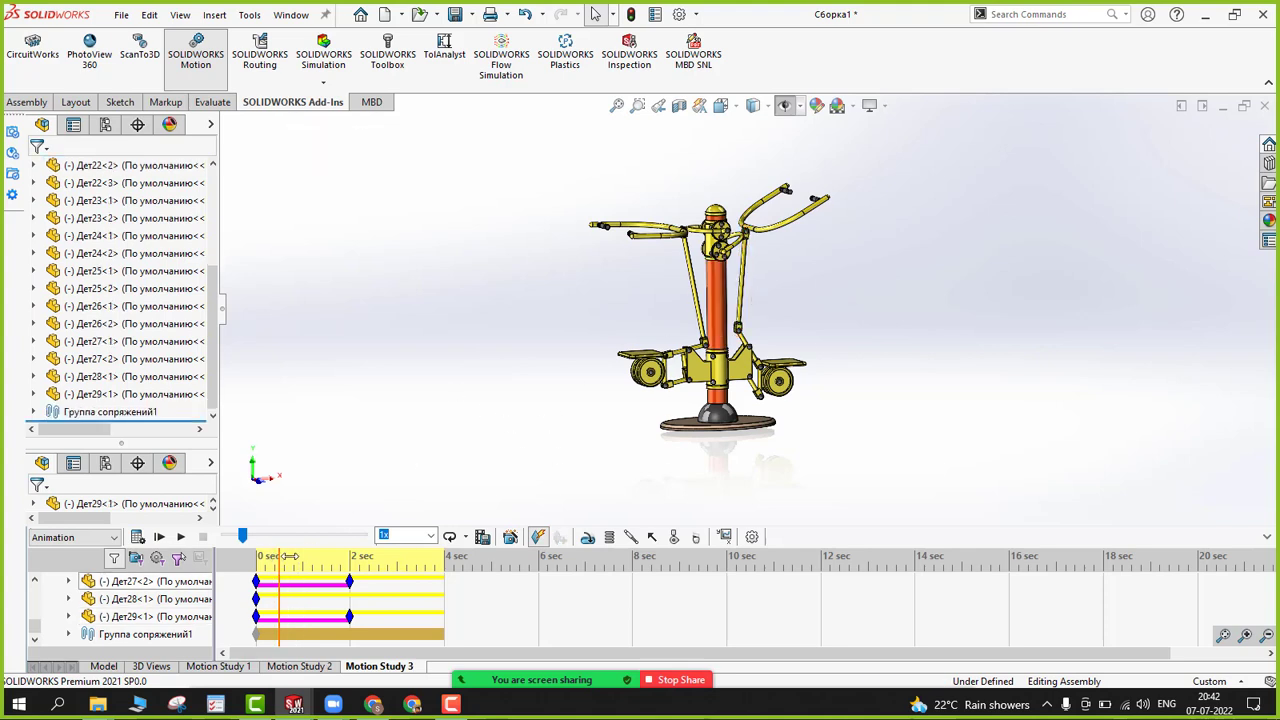
Step: Set the motion study time to about 1.9 seconds and orbit the machine to an angled view
drag(287, 556, 349, 556)
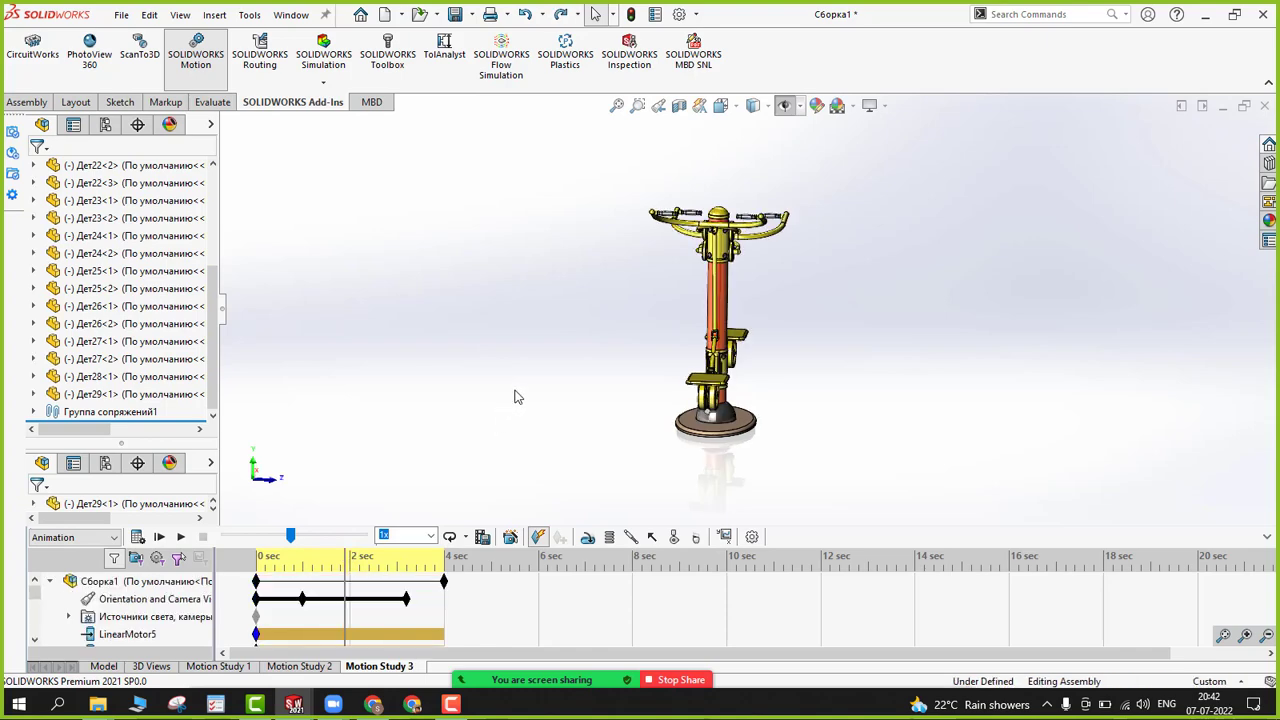
middle_drag(517, 394, 574, 380)
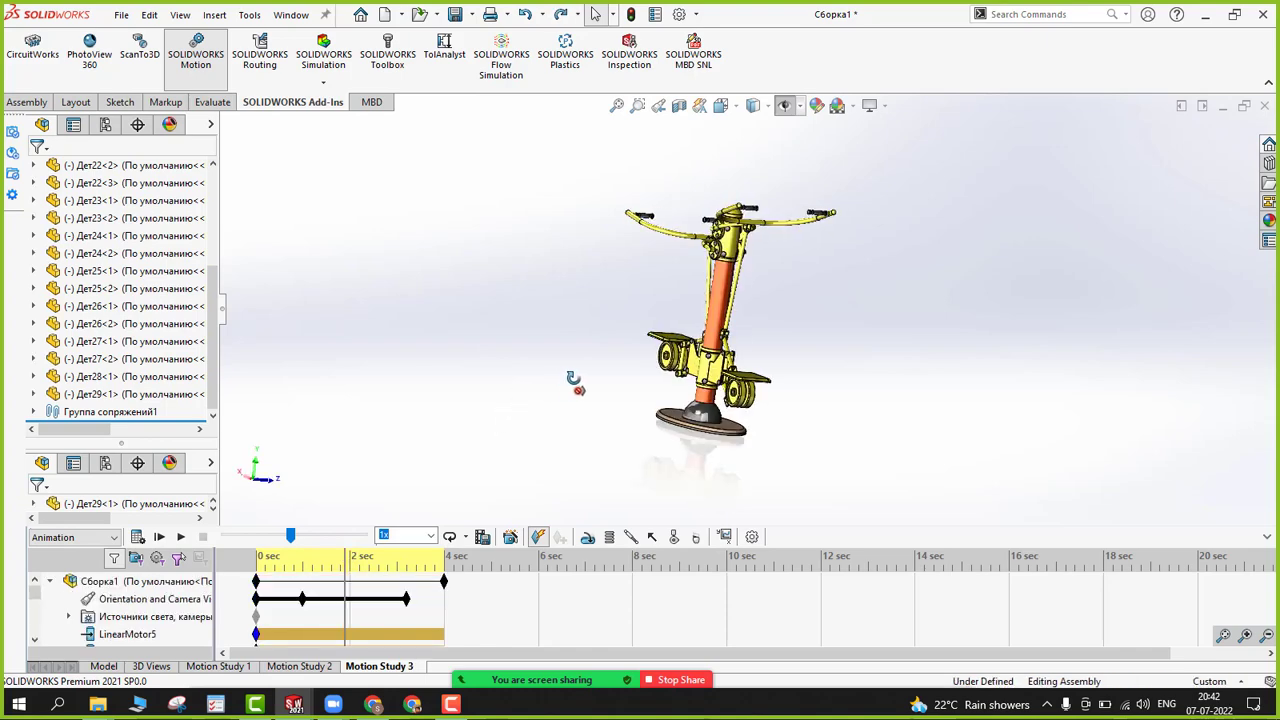